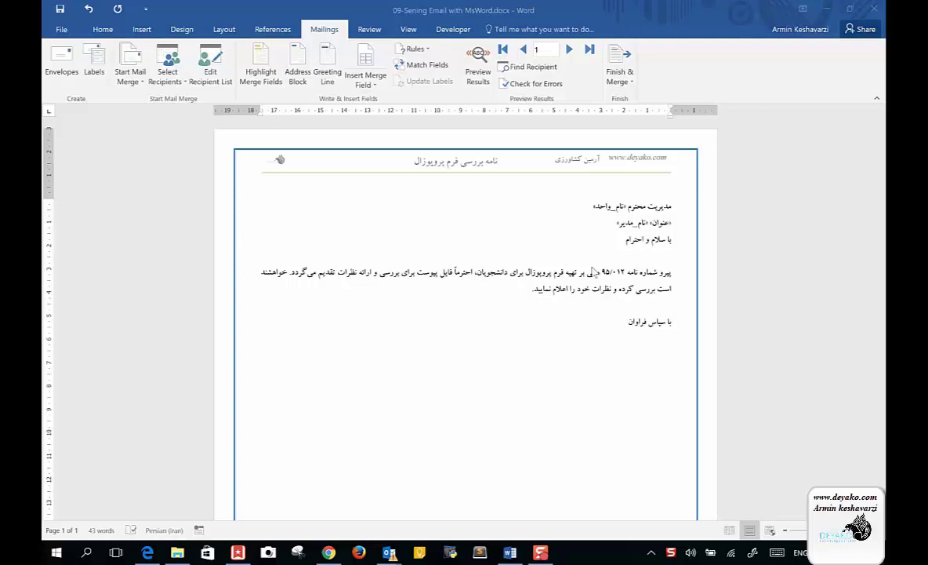
Step: Inspect the form letter's نام_واحد and نام_مدیر merge fields in the body
{"action": "left_click", "coordinate": [609, 315]}
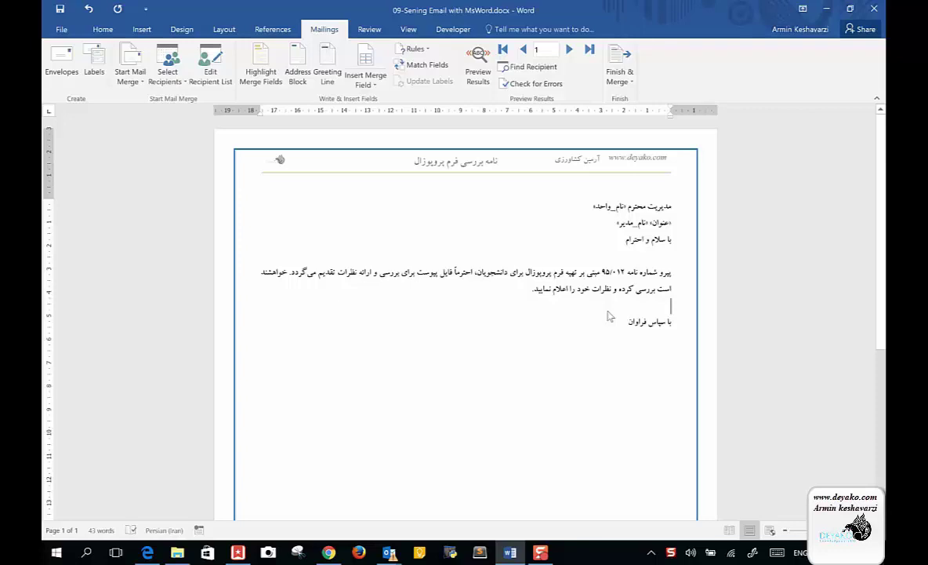
{"action": "left_click", "coordinate": [104, 29]}
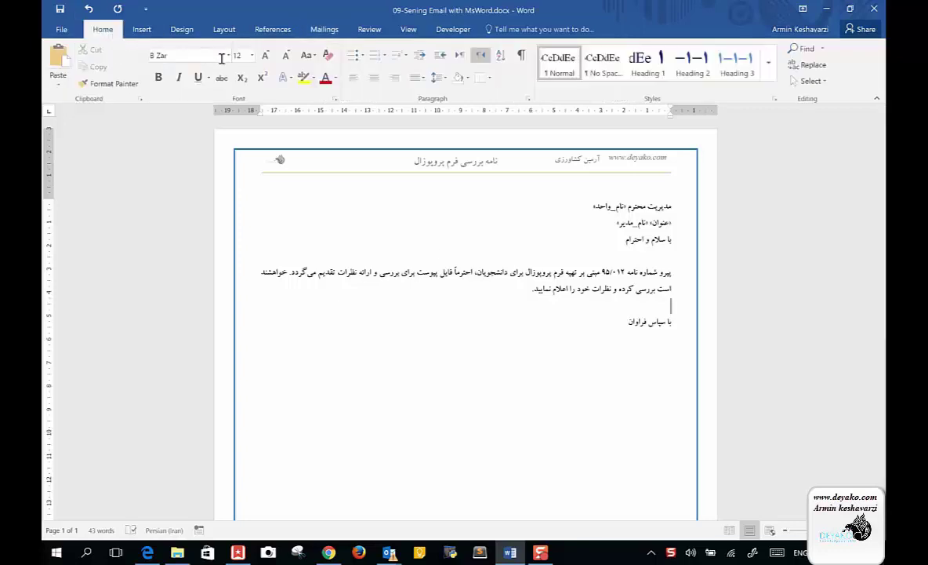
{"action": "left_click", "coordinate": [329, 28]}
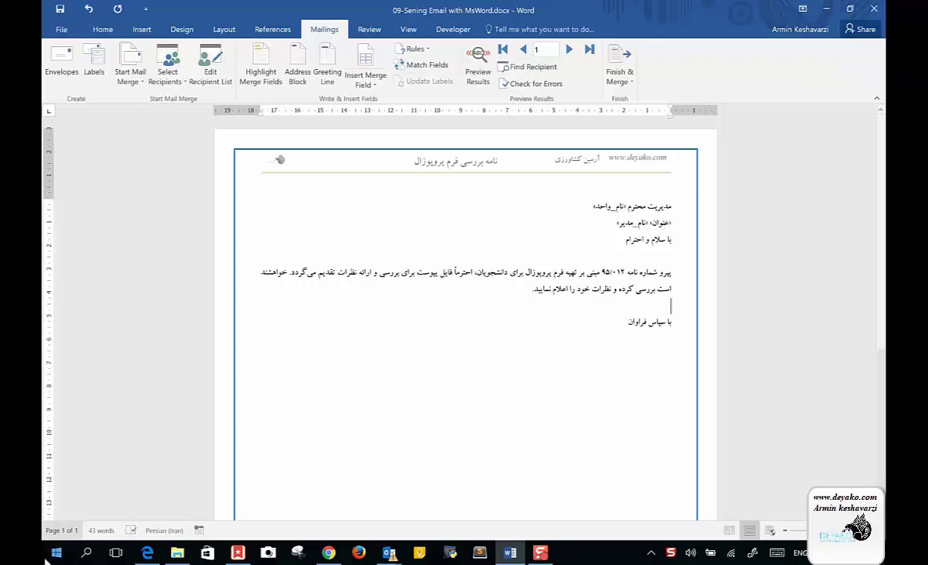
{"action": "left_click", "coordinate": [86, 552]}
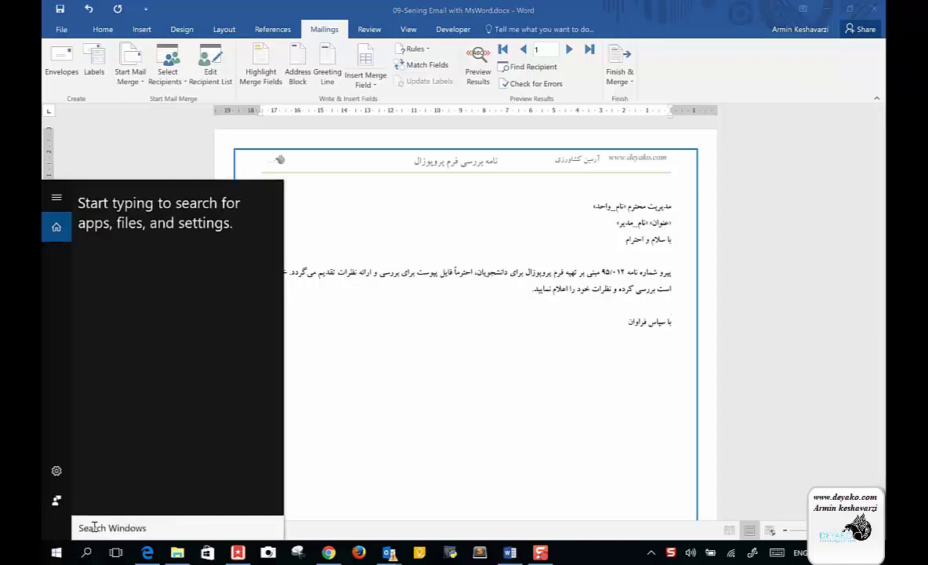
{"action": "left_click", "coordinate": [621, 339]}
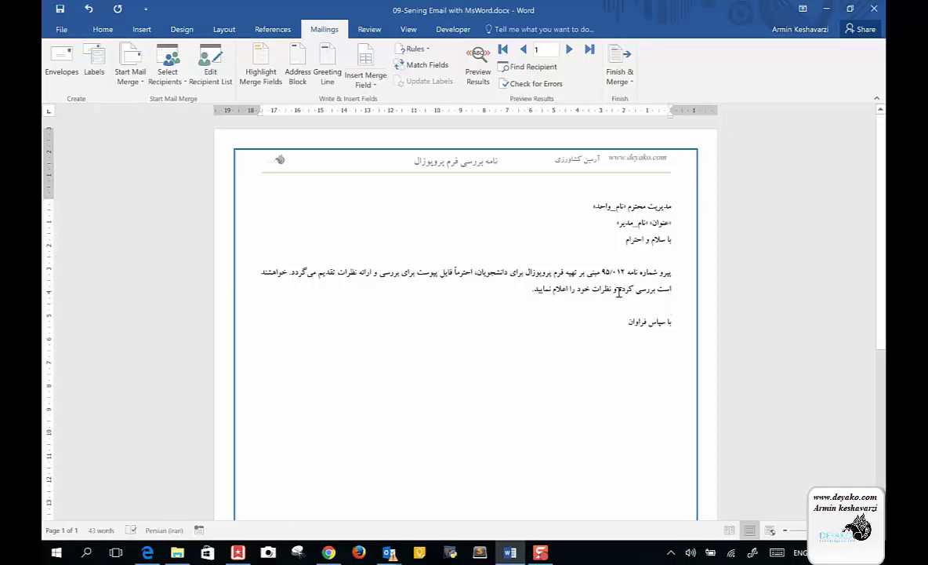
{"action": "left_click", "coordinate": [599, 299]}
{"action": "left_click", "coordinate": [610, 206]}
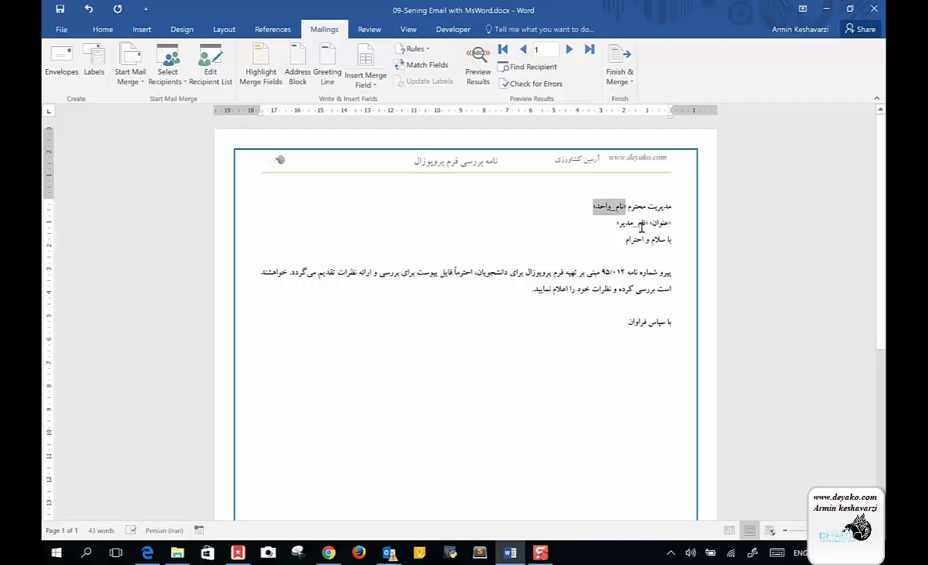
{"action": "left_click", "coordinate": [645, 224]}
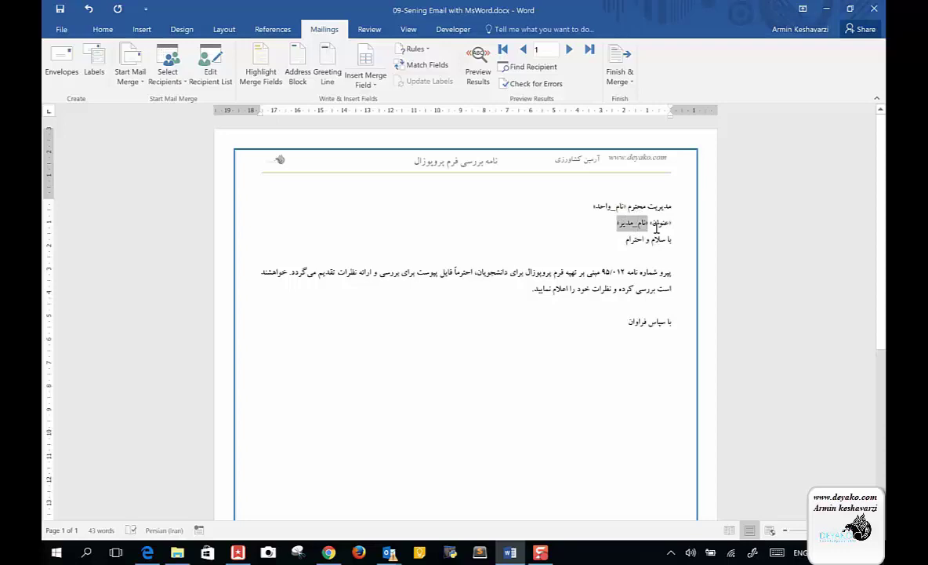
{"action": "left_click", "coordinate": [665, 258]}
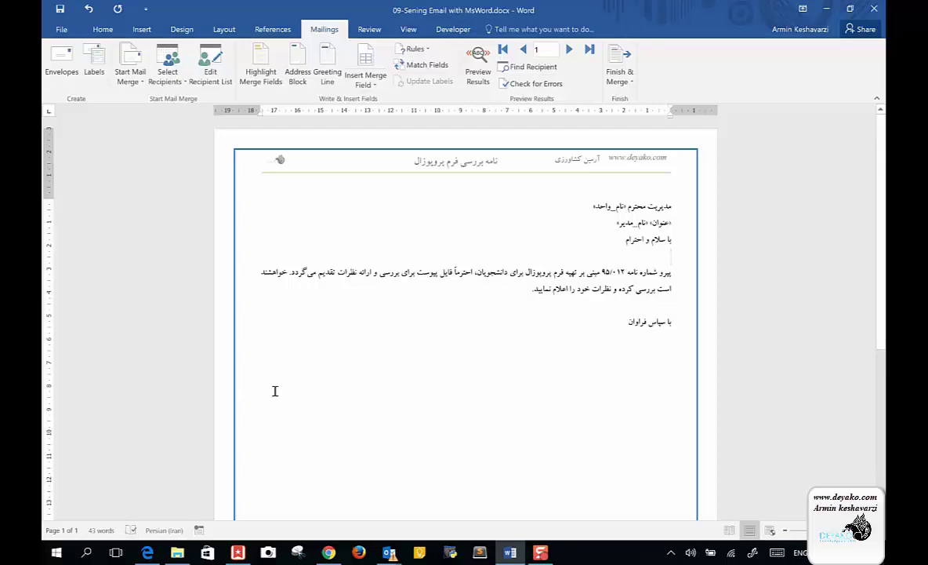
Step: Launch Word 2016 from Windows search and create a blank document
{"action": "left_click", "coordinate": [87, 552]}
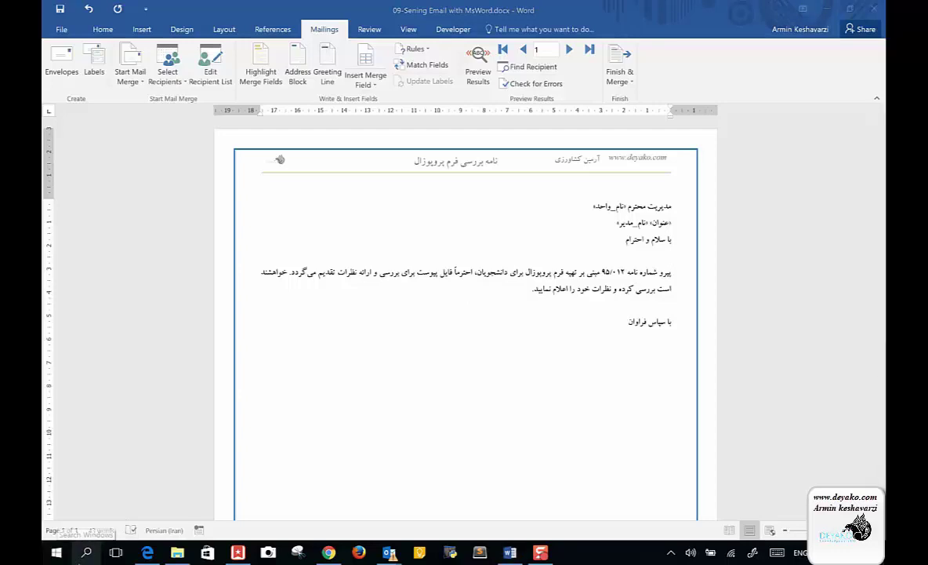
{"action": "type", "text": "wor"}
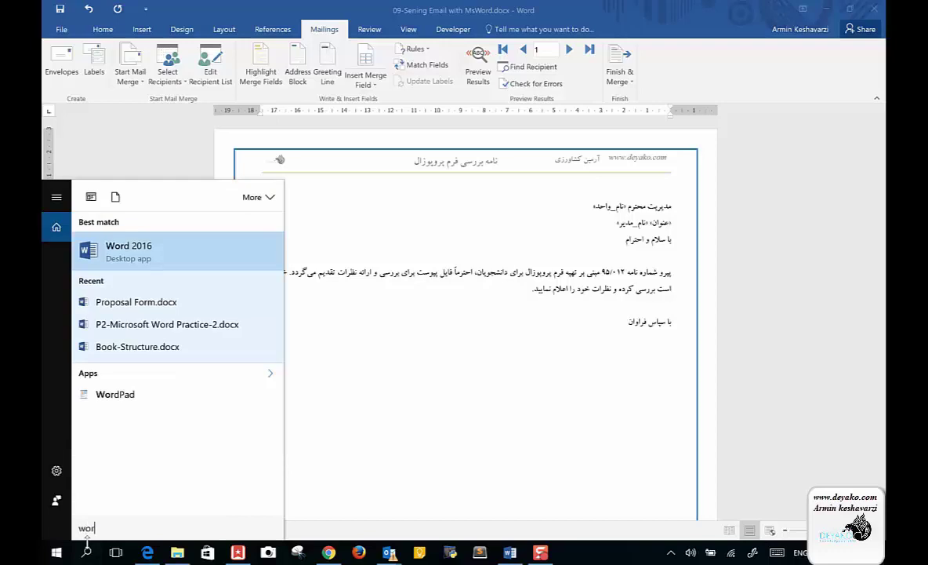
{"action": "type", "text": "d"}
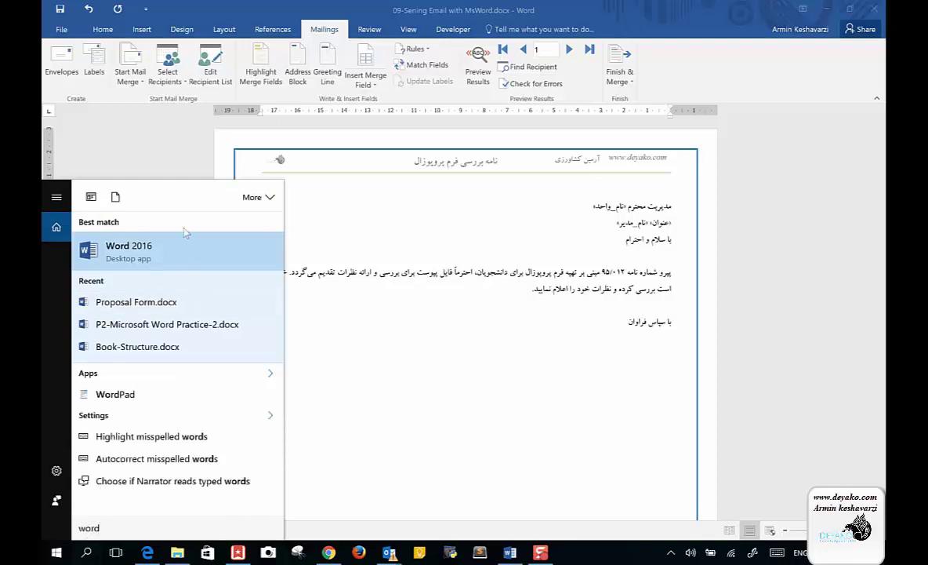
{"action": "left_click", "coordinate": [165, 251]}
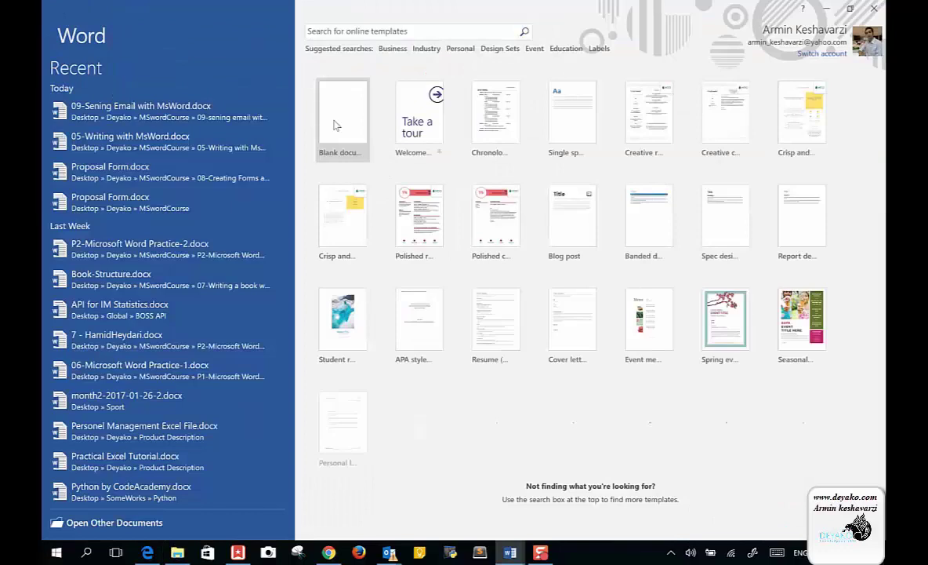
{"action": "left_click", "coordinate": [338, 122]}
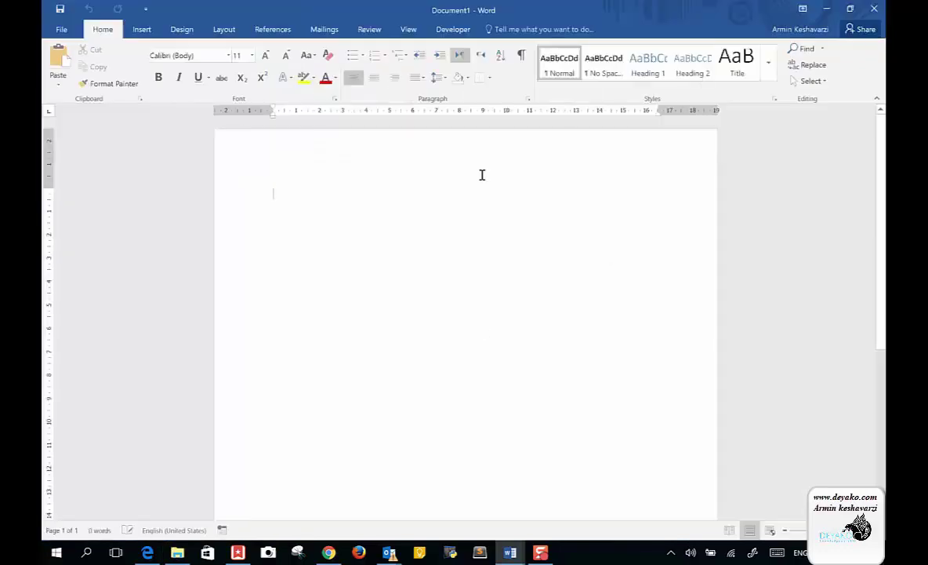
Step: Type the Persian greeting and reply-request lines right-to-left, and set all text to Tahoma
{"action": "key", "text": "alt+shift"}
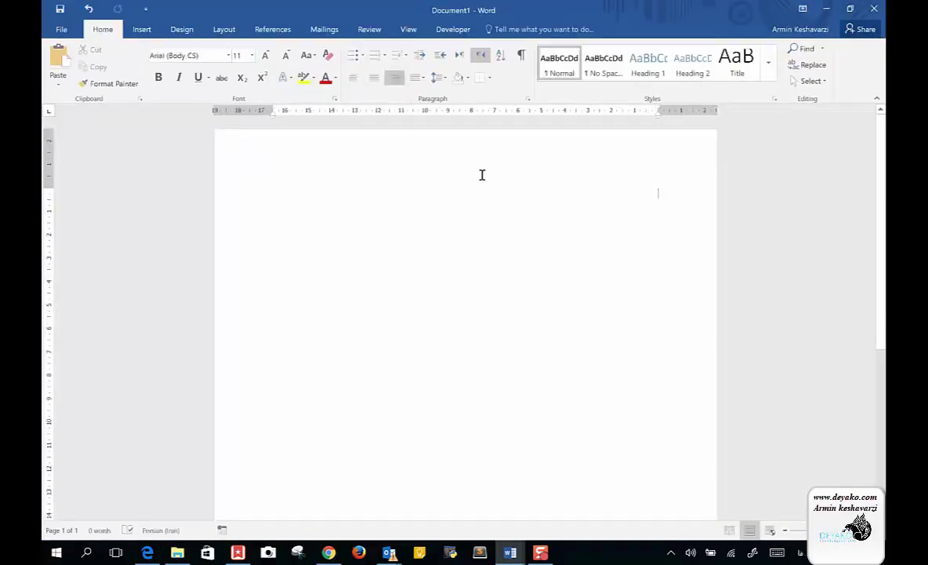
{"action": "type", "text": "با"}
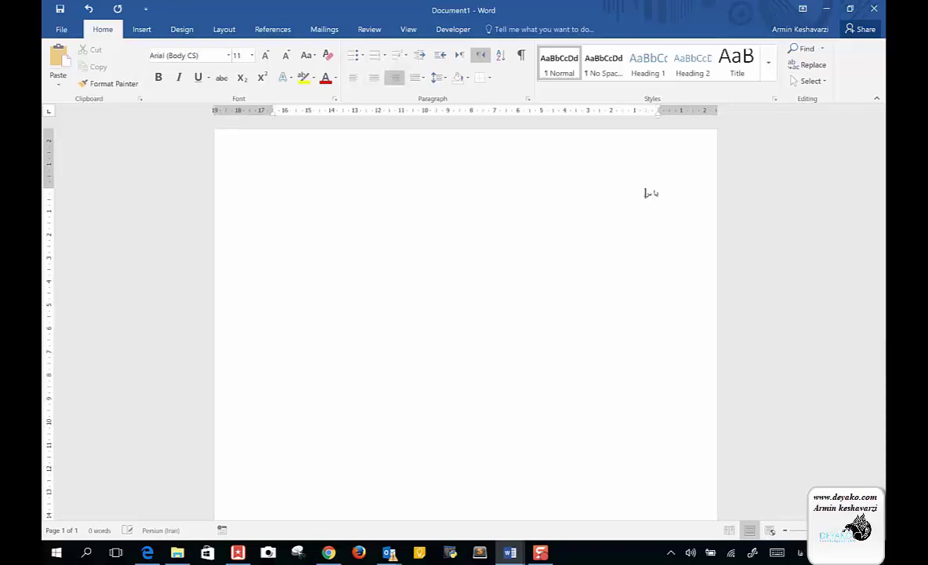
{"action": "type", "text": " سلام و احترام  "}
{"action": "type", "text": "آقای ف"}
{"action": "type", "text": "لانی"}
{"action": "type", "text": " خواهشمند"}
{"action": "type", "text": " است پاسخ دهید"}
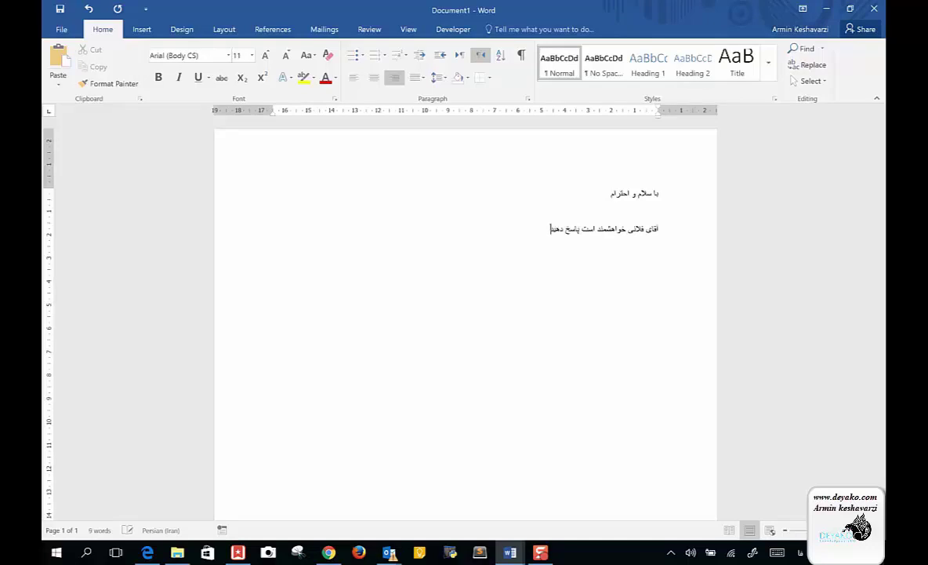
{"action": "type", "text": "."}
{"action": "key", "text": "ctrl+a"}
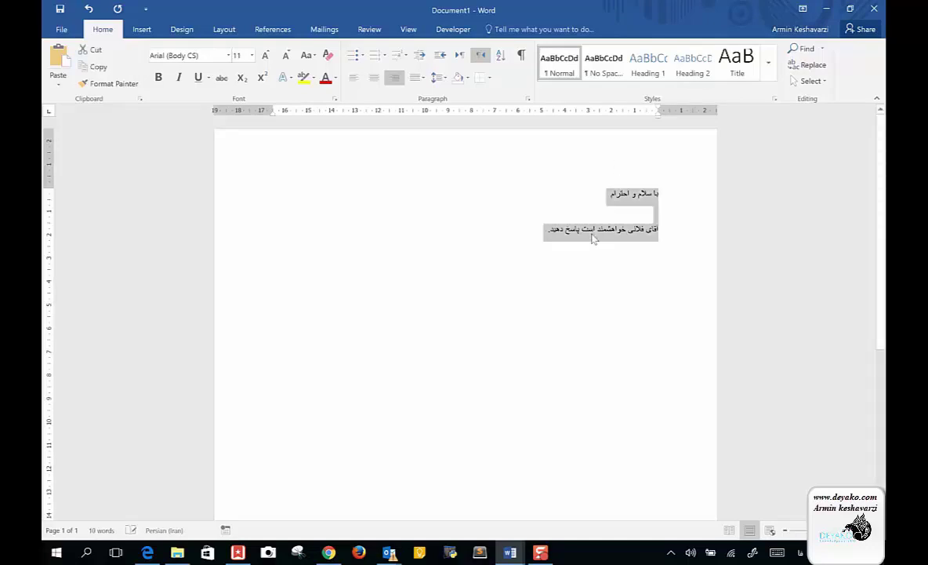
{"action": "left_click", "coordinate": [168, 56]}
{"action": "type", "text": "B"}
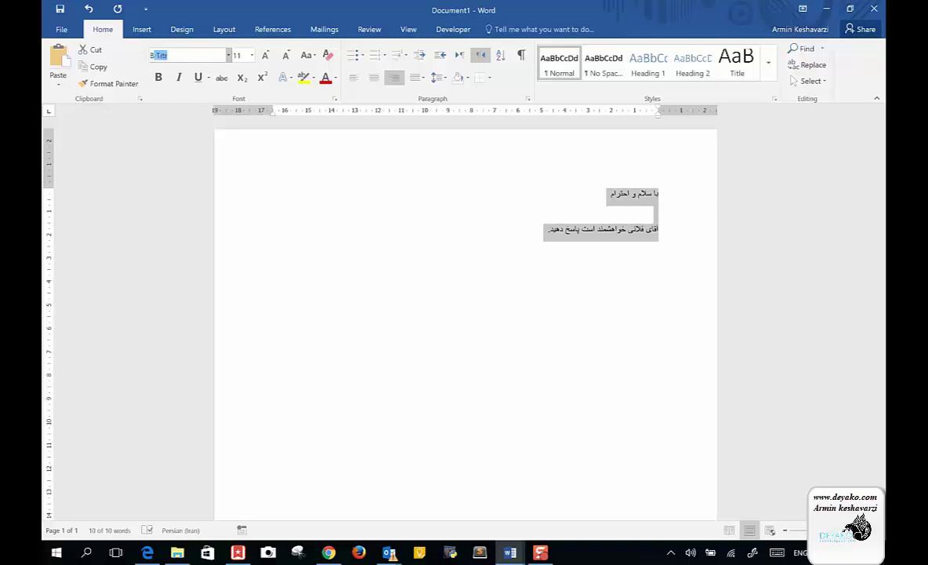
{"action": "type", "text": "Times New RomanTahoma"}
{"action": "key", "text": "Return"}
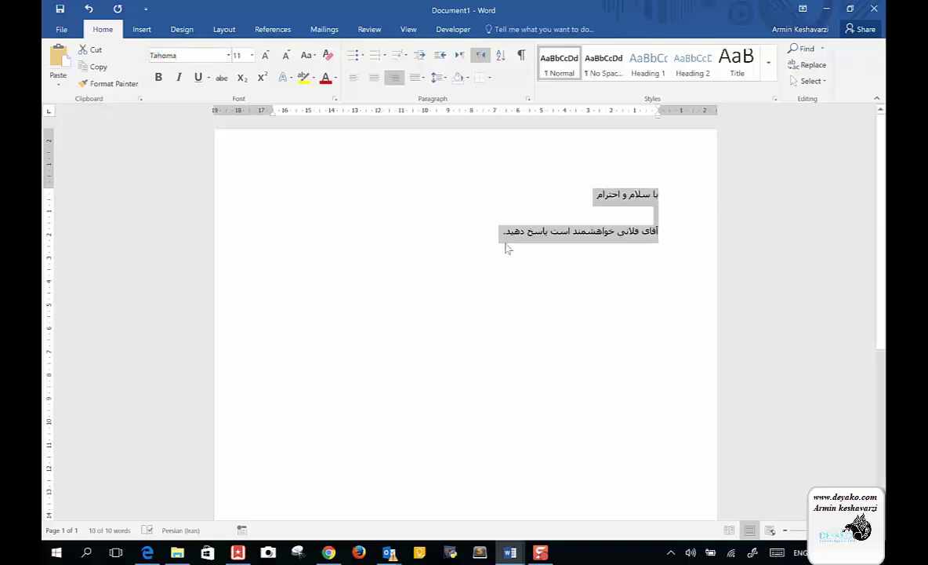
{"action": "left_click", "coordinate": [470, 228]}
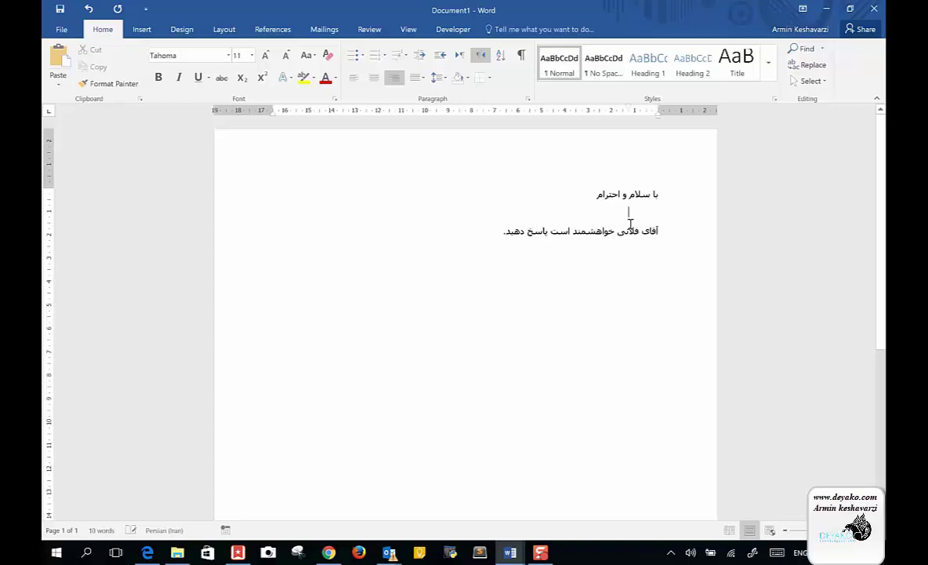
Step: Replace the placeholder فلانی with sample recipient names, then erase them, leaving a blank after آقای
{"action": "double_click", "coordinate": [627, 230]}
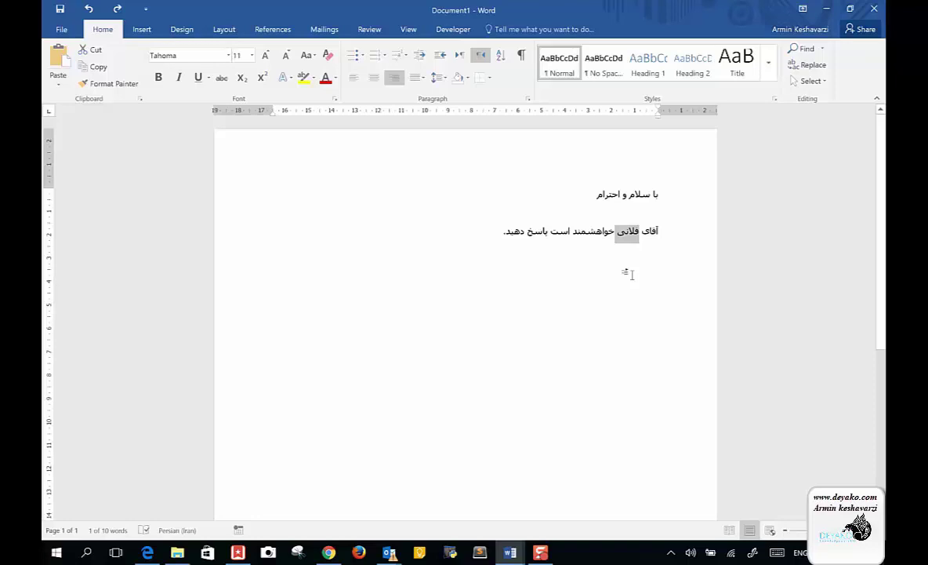
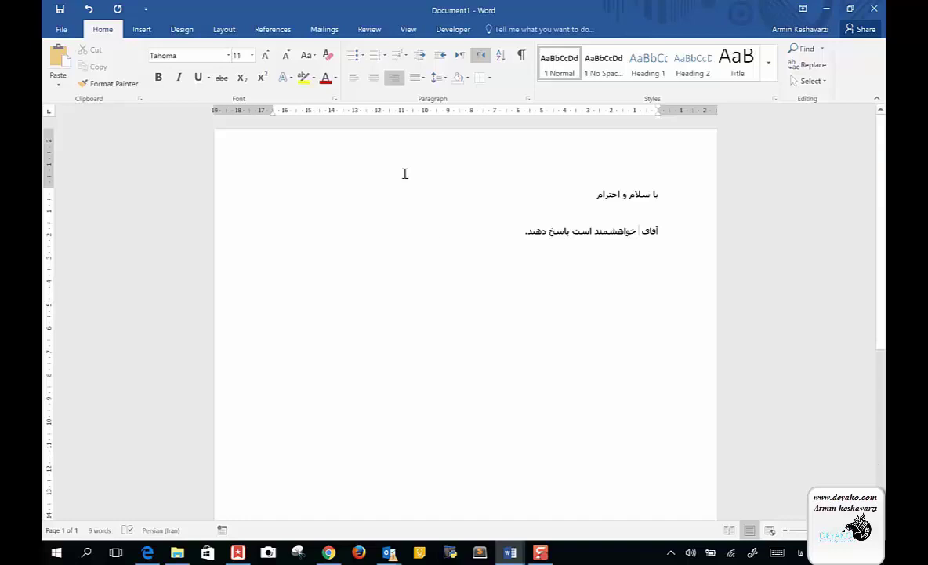
Step: Start a new recipient list with Select Recipients > Type a New List
{"action": "left_click", "coordinate": [314, 32]}
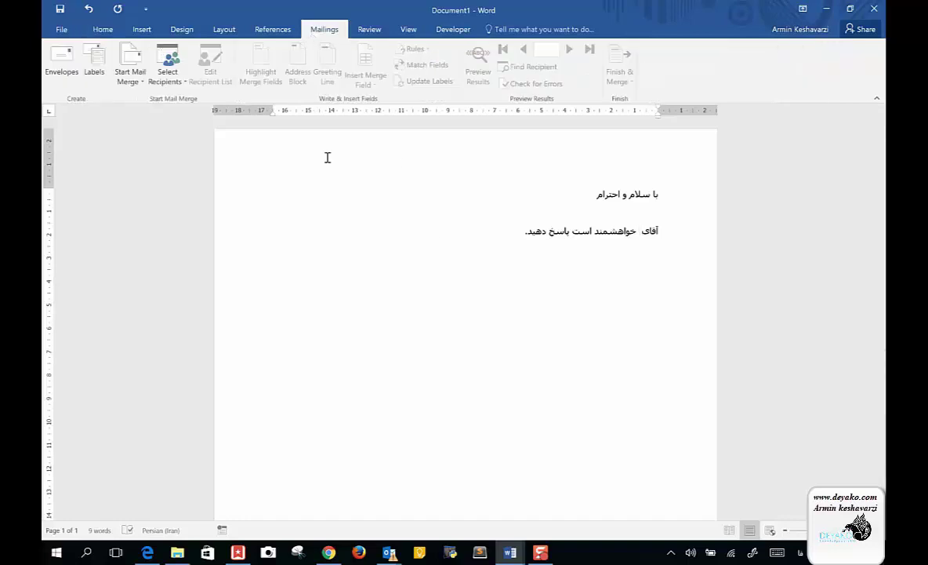
{"action": "left_click", "coordinate": [180, 87]}
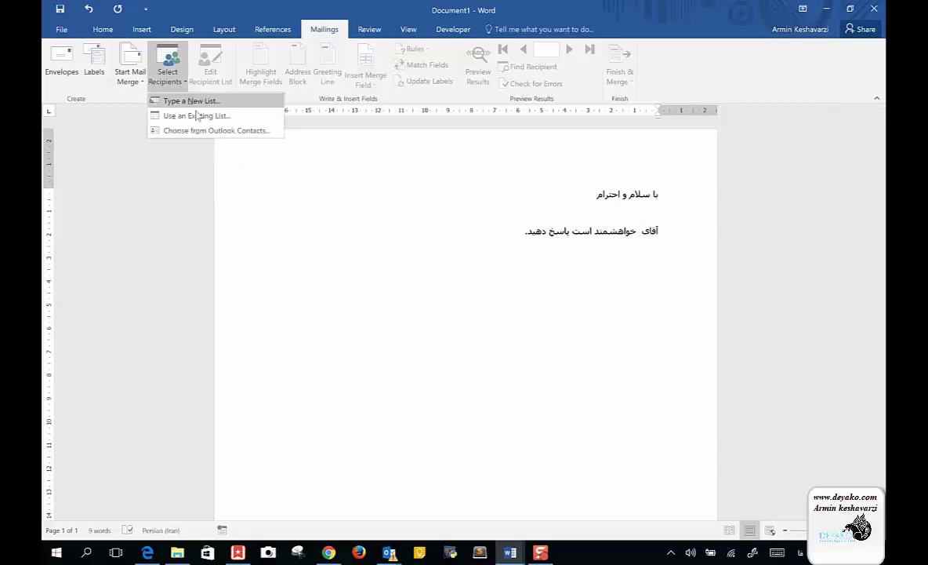
{"action": "left_click", "coordinate": [265, 105]}
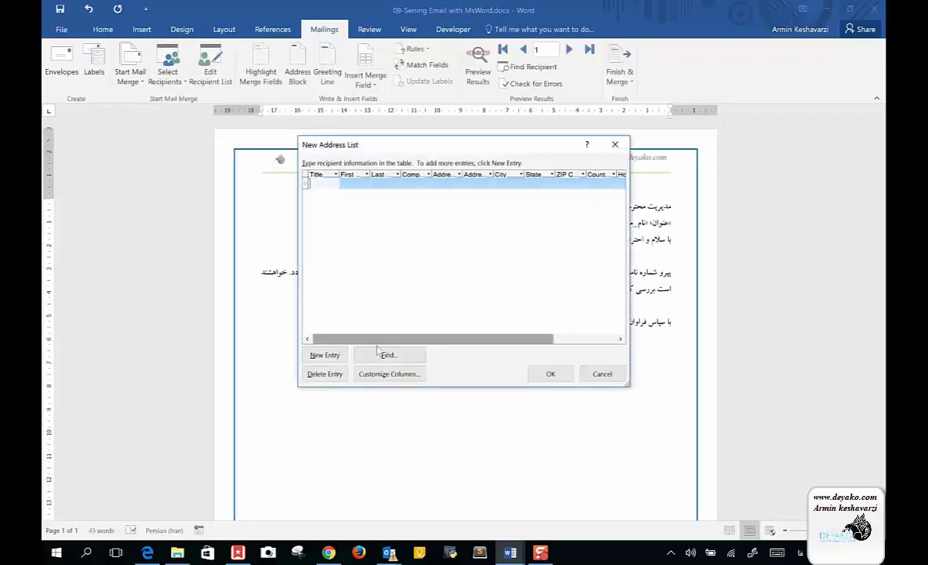
Step: Add three address list entries, entering each recipient's name in the Title column
{"action": "left_click", "coordinate": [332, 360]}
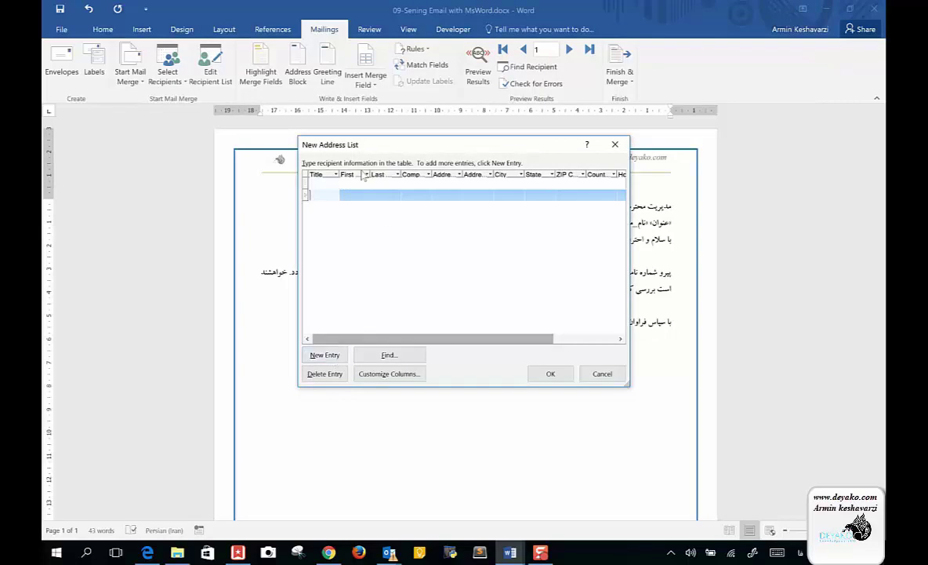
{"action": "left_click", "coordinate": [323, 184]}
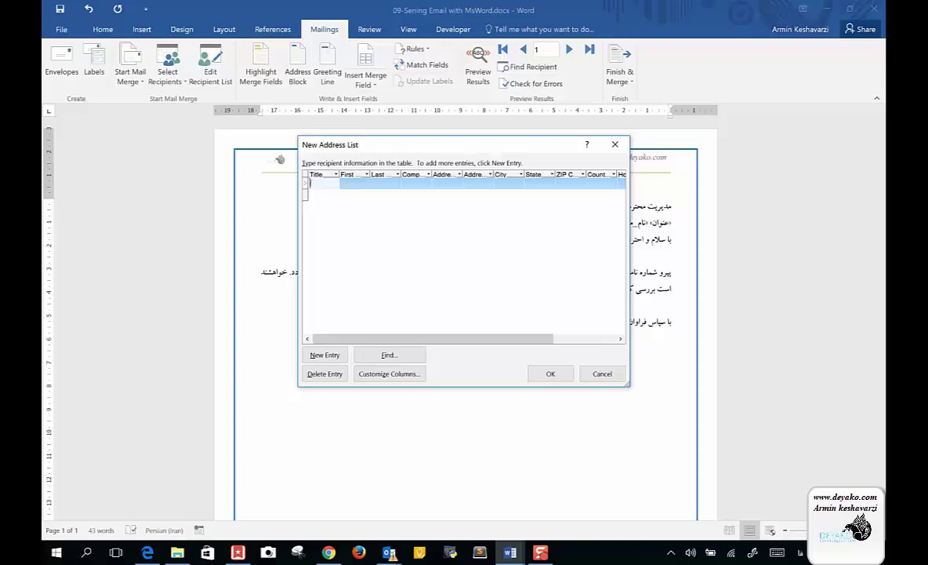
{"action": "left_click", "coordinate": [327, 197]}
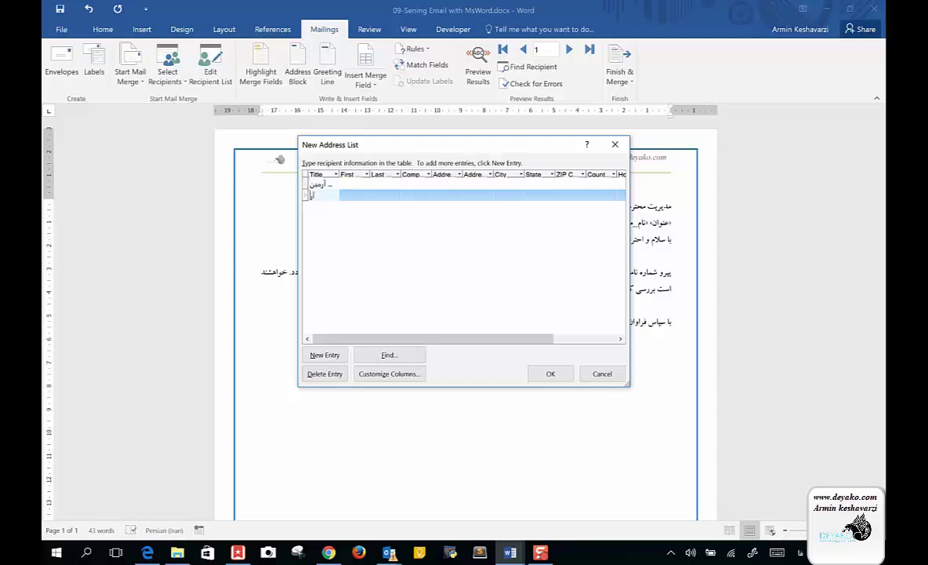
{"action": "type", "text": "شاورزی"}
{"action": "left_click", "coordinate": [324, 354]}
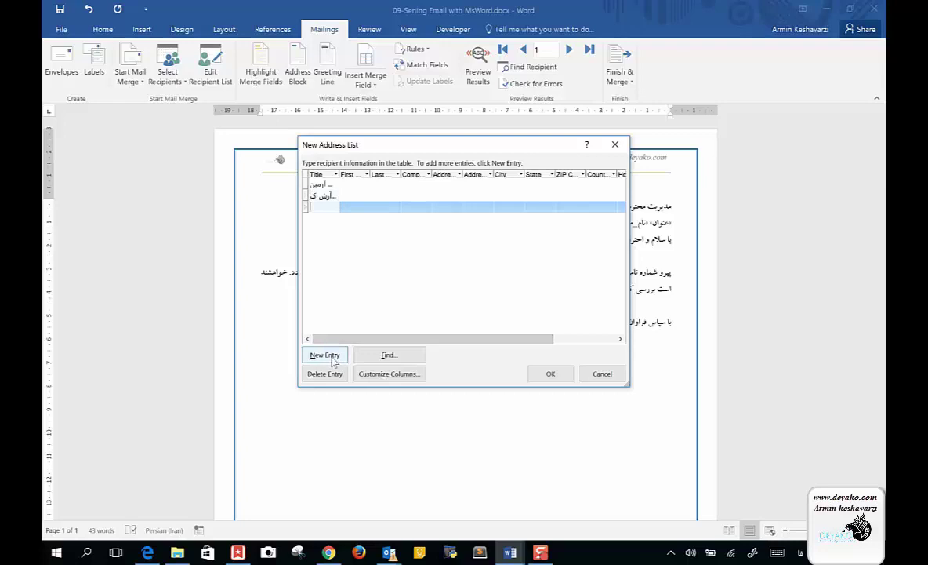
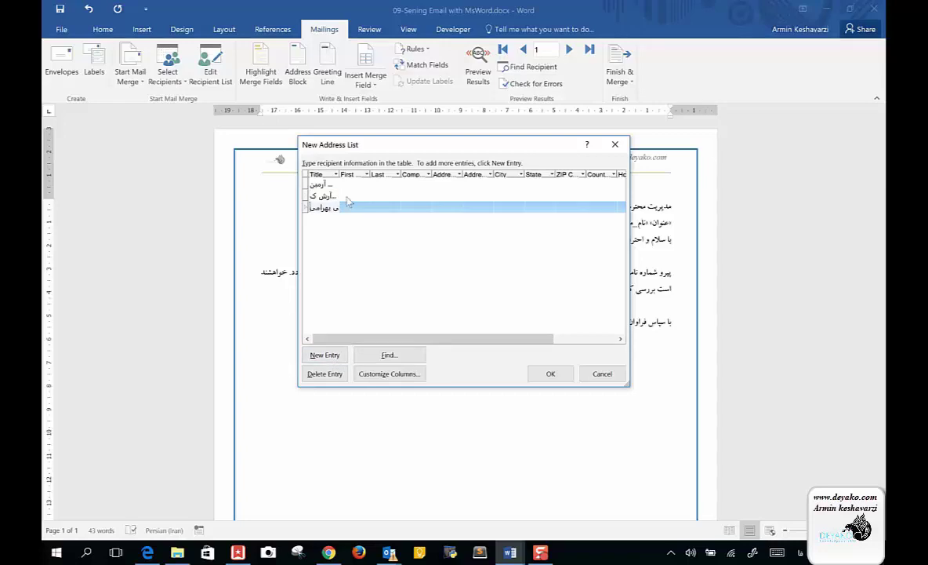
{"action": "left_click", "coordinate": [541, 208]}
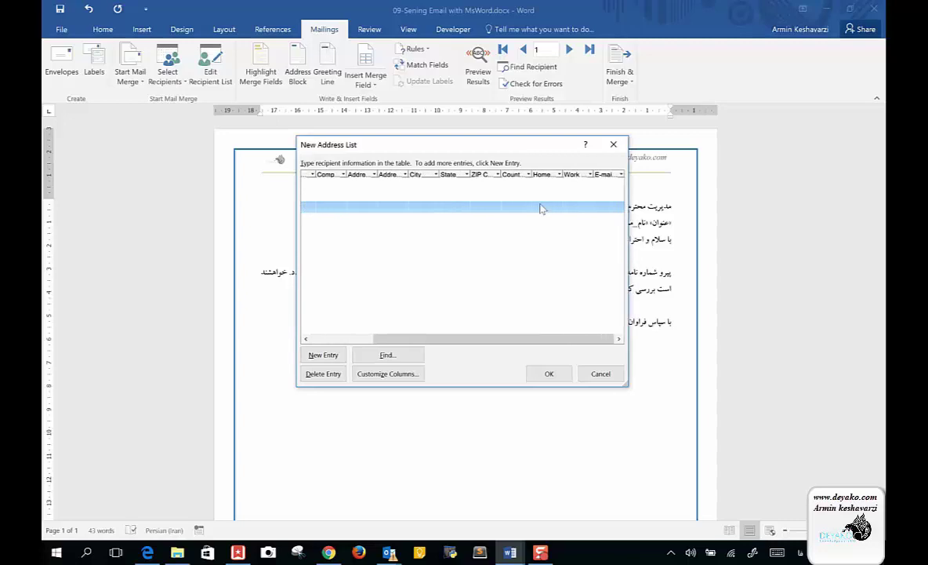
Step: Enter each recipient's e-mail address in the E-mail Address column
{"action": "left_click", "coordinate": [601, 184]}
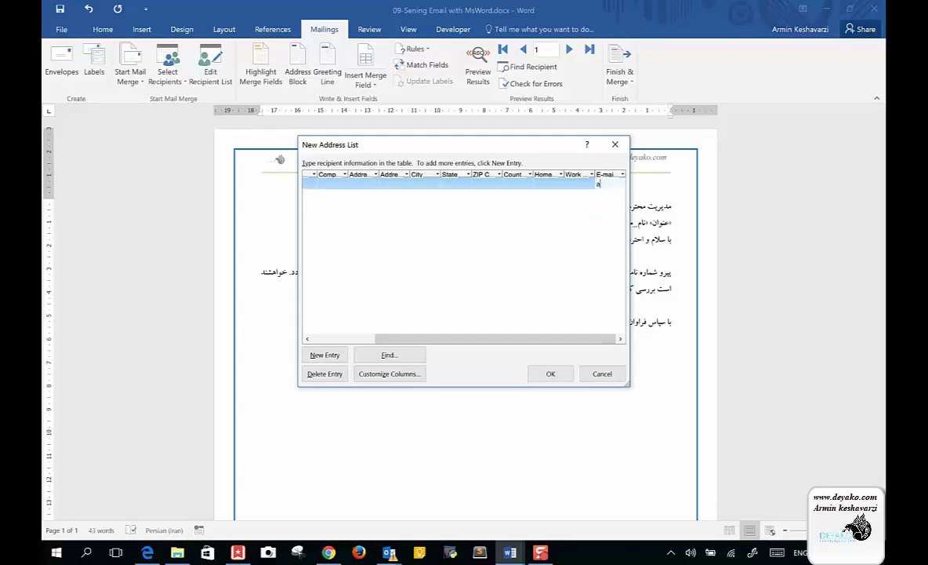
{"action": "key", "text": "Return"}
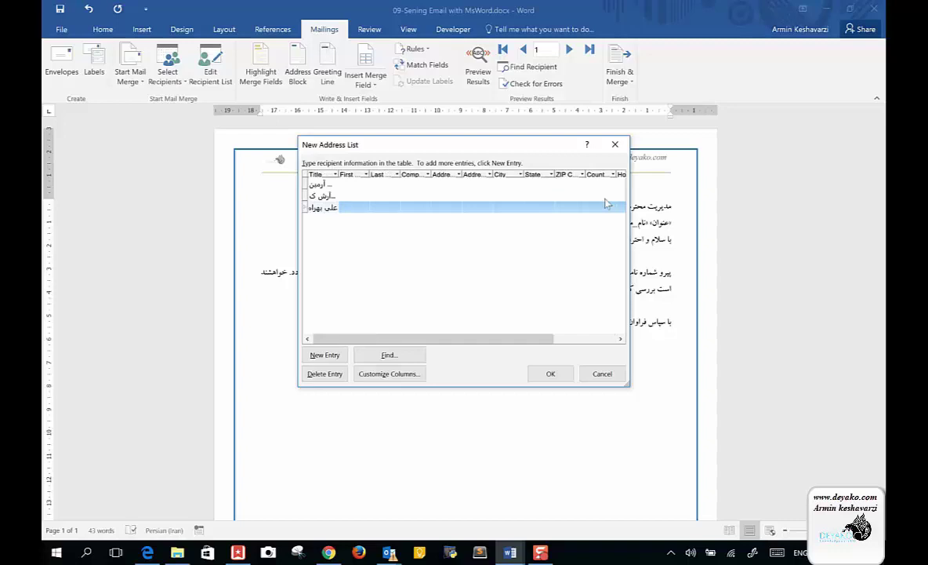
{"action": "key", "text": "Tab"}
{"action": "key", "text": "Tab"}
{"action": "key", "text": "Tab"}
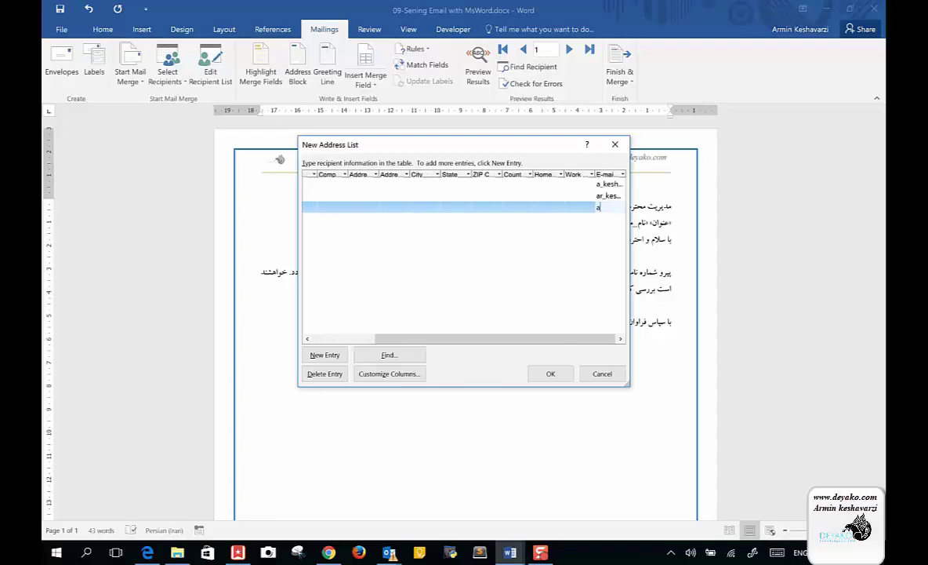
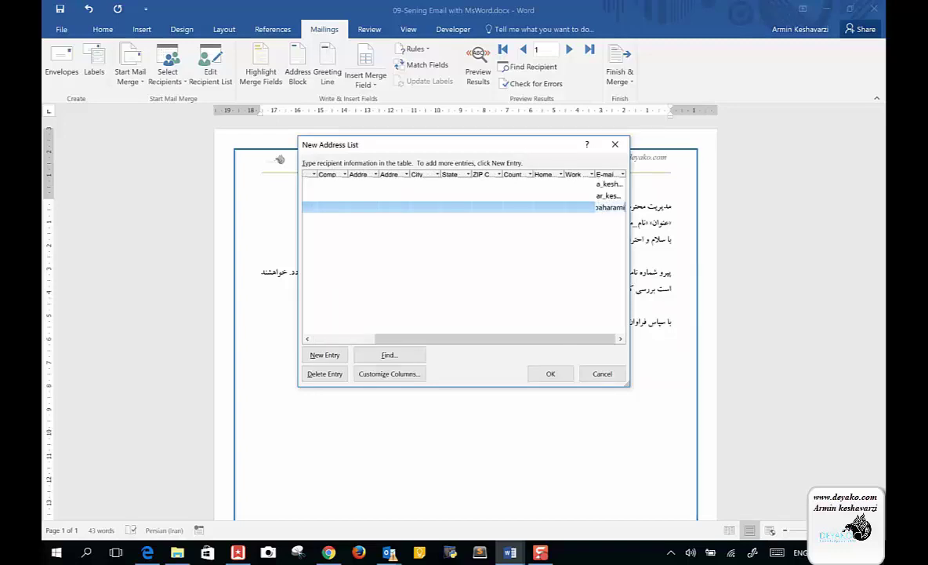
{"action": "scroll", "coordinate": [538, 220], "scroll_direction": "left", "scroll_amount": 10}
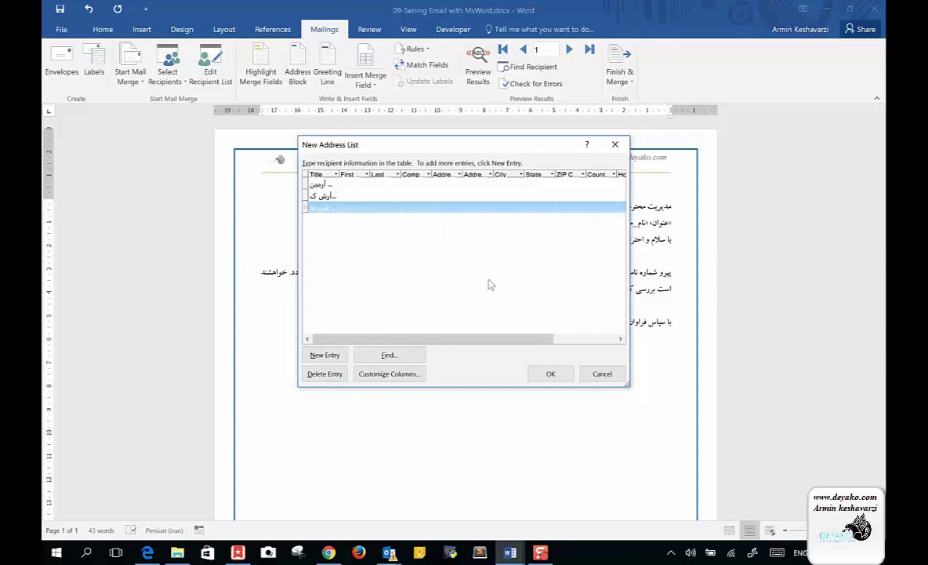
{"action": "left_click", "coordinate": [396, 374]}
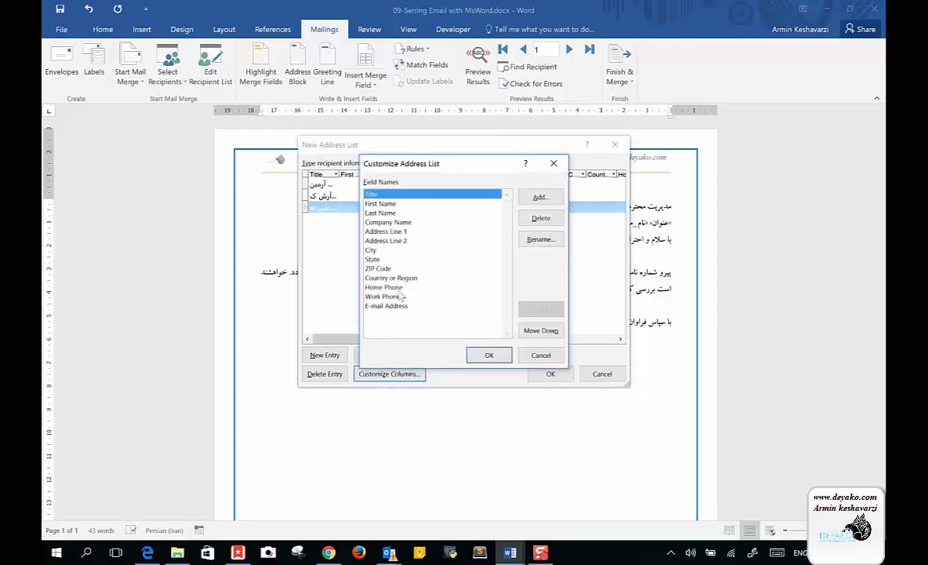
Step: Add a new field named واحد to the address list and confirm the column changes
{"action": "left_click", "coordinate": [538, 197]}
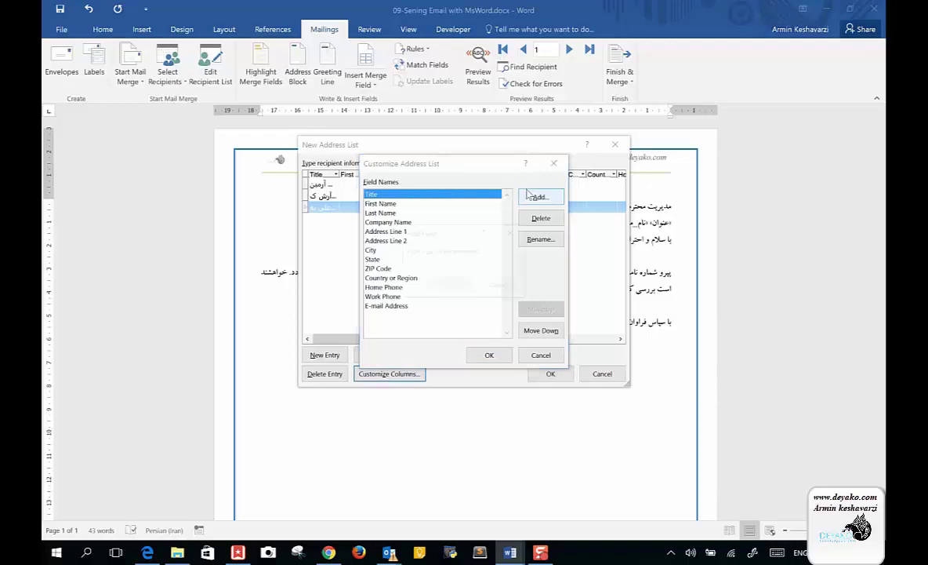
{"action": "type", "text": "kh"}
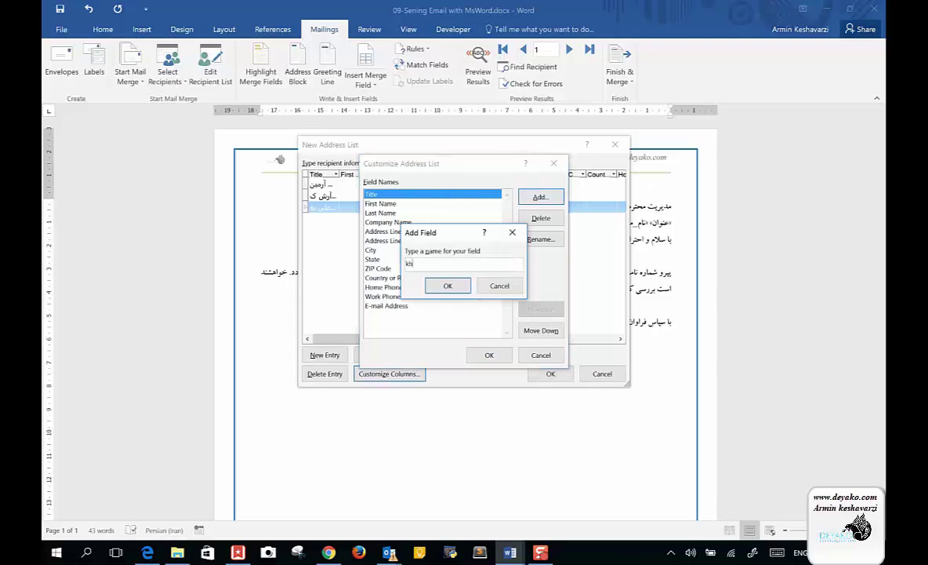
{"action": "key", "text": "BackSpace"}
{"action": "key", "text": "BackSpace"}
{"action": "key", "text": "BackSpace"}
{"action": "type", "text": "واحد"}
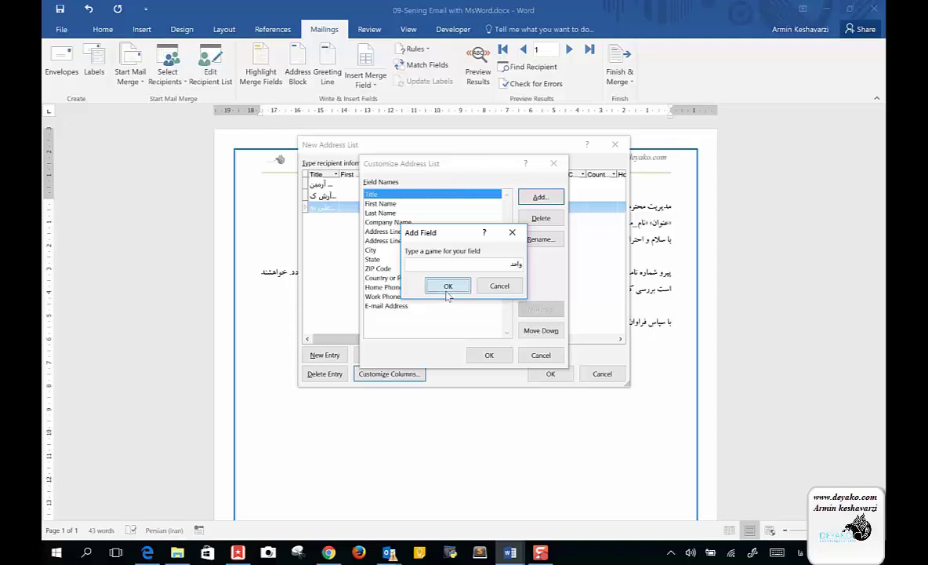
{"action": "left_click", "coordinate": [447, 289]}
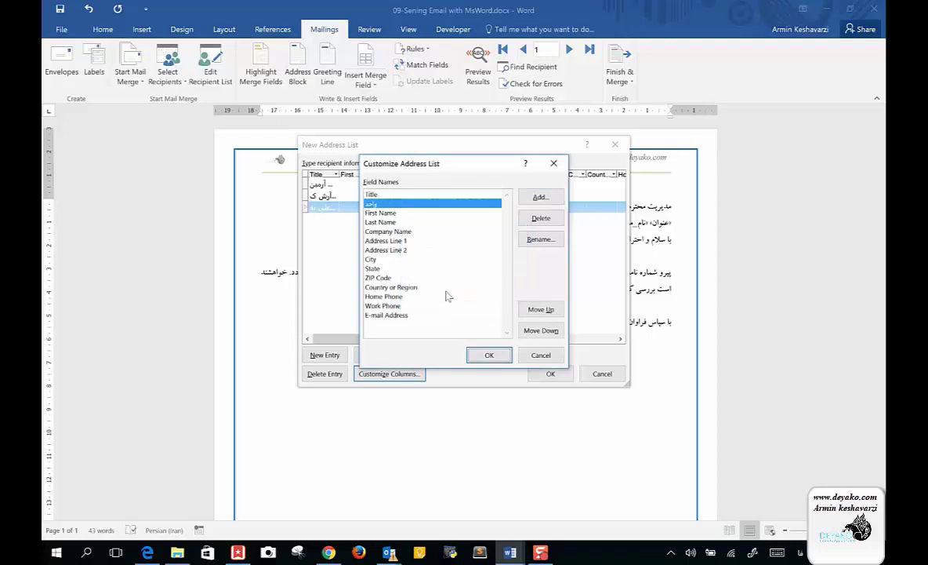
{"action": "left_click", "coordinate": [489, 354]}
Step: Fill in each recipient's واحد department, including تحقیق و توسعه, and finish the list
{"action": "left_click", "coordinate": [348, 182]}
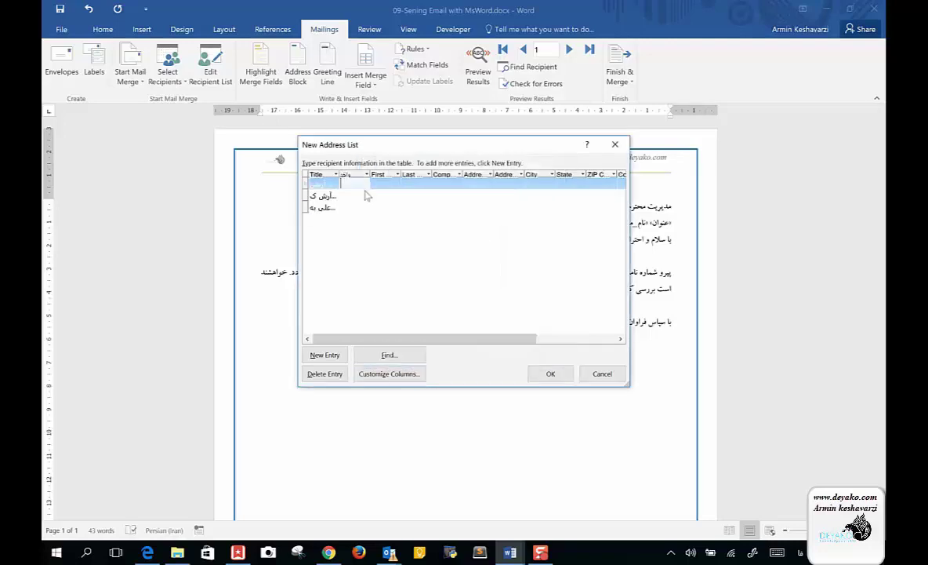
{"action": "type", "text": "ص"}
{"action": "type", "text": "ع انسانی"}
{"action": "left_click", "coordinate": [349, 195]}
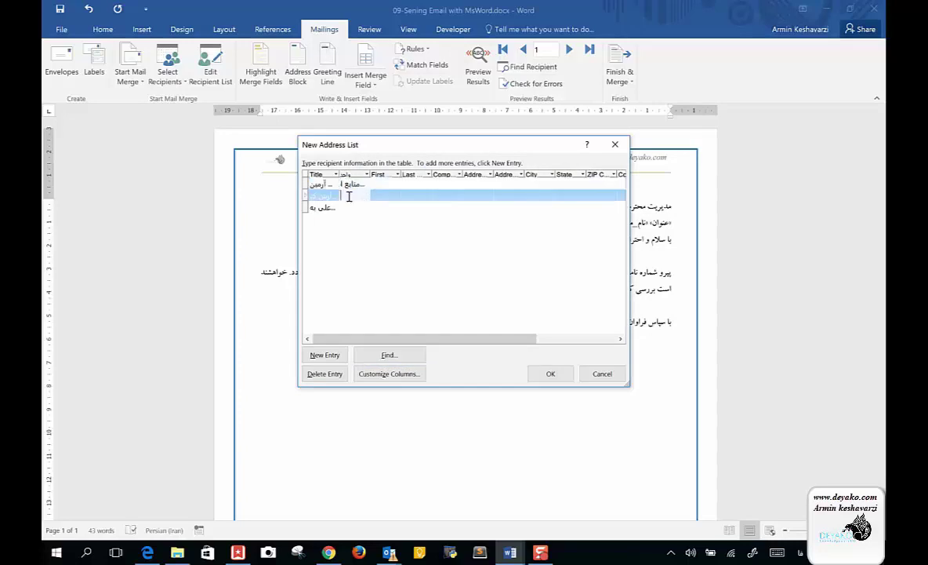
{"action": "type", "text": "واحد جرید"}
{"action": "left_click", "coordinate": [351, 201]}
{"action": "left_click", "coordinate": [347, 203]}
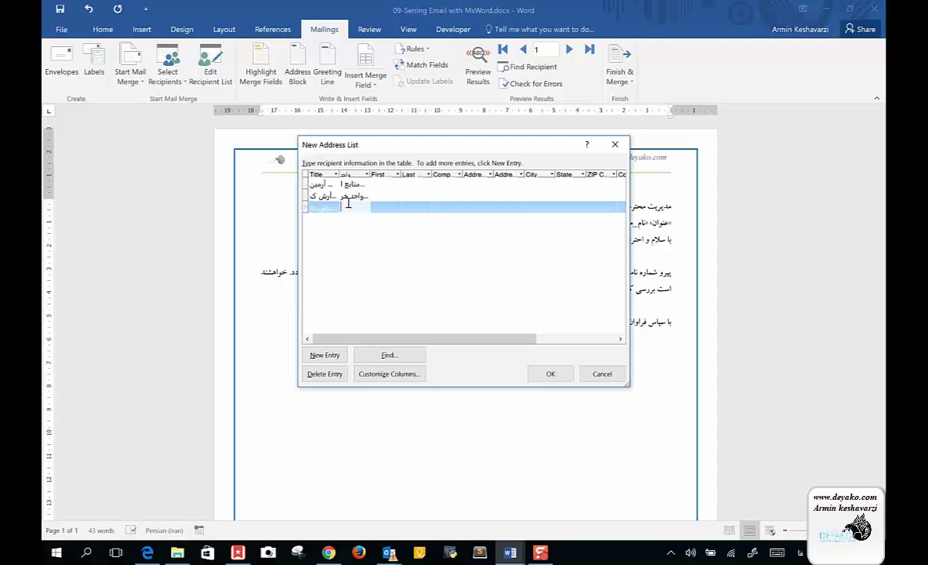
{"action": "type", "text": "واحد تح"}
{"action": "type", "text": "قیق و توسعه"}
{"action": "left_click", "coordinate": [364, 182]}
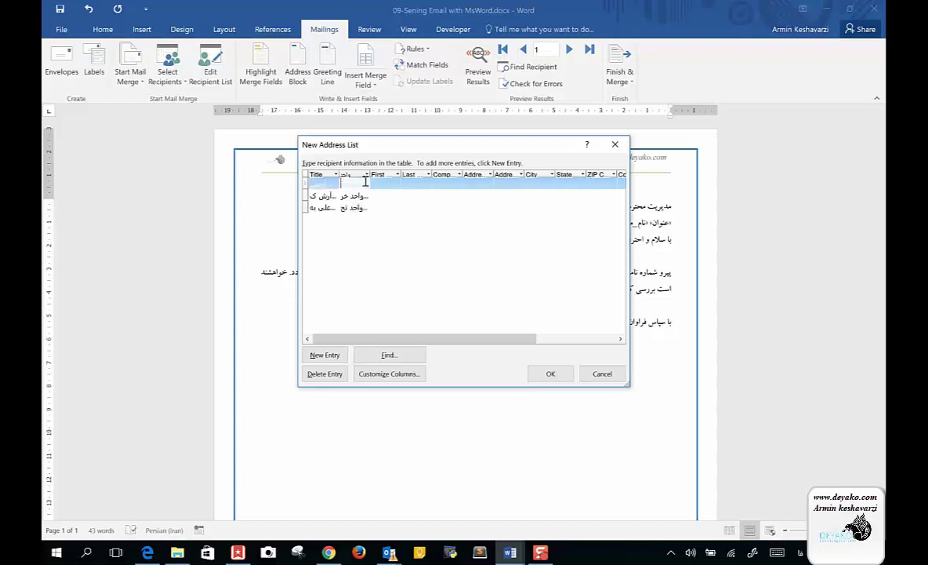
{"action": "left_click", "coordinate": [549, 371]}
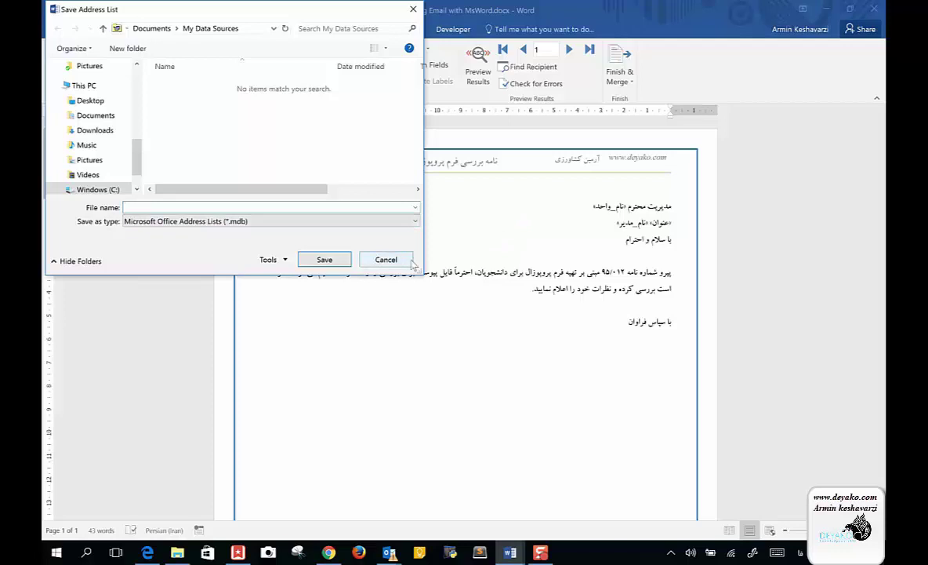
Step: Save the address list as 'list' (.mdb) in My Data Sources
{"action": "left_click", "coordinate": [301, 221]}
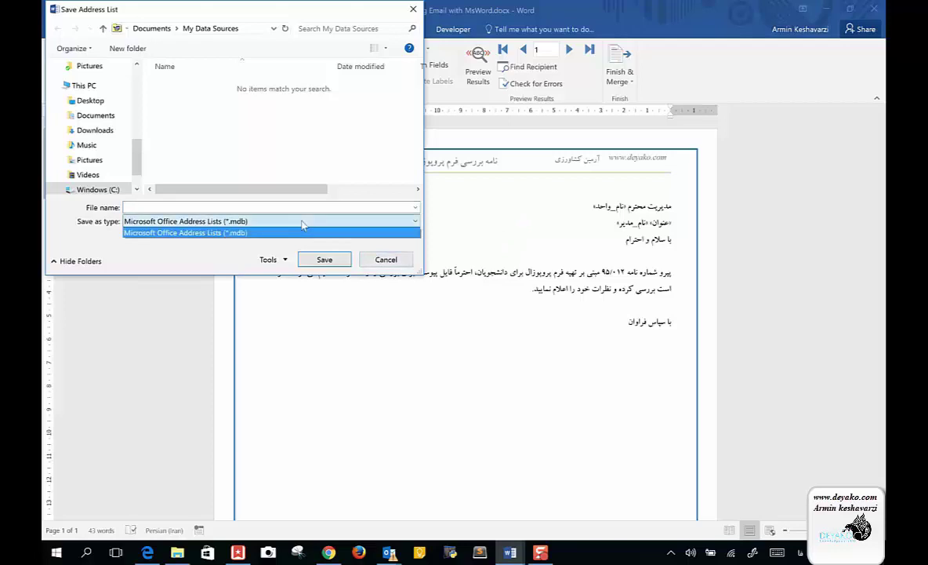
{"action": "left_click", "coordinate": [302, 232]}
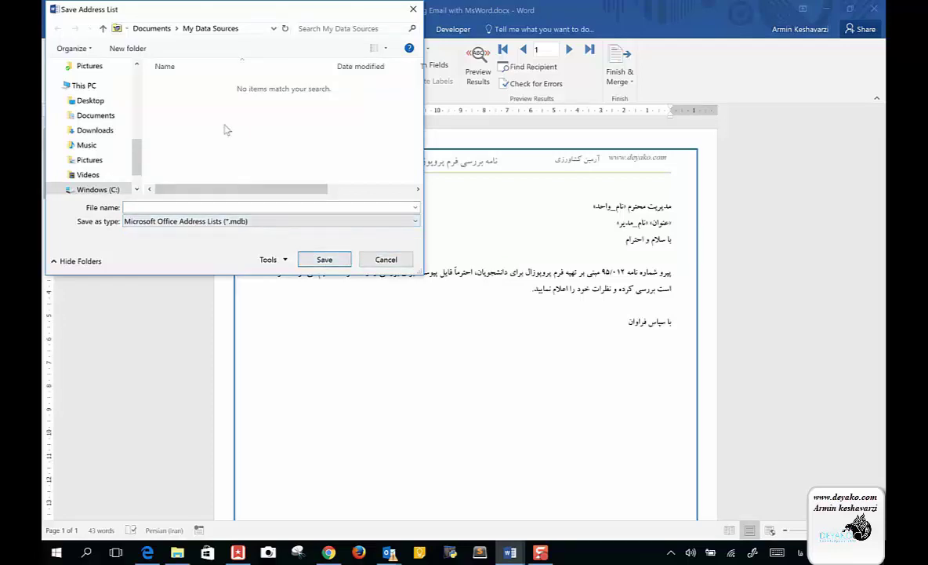
{"action": "left_click", "coordinate": [334, 263]}
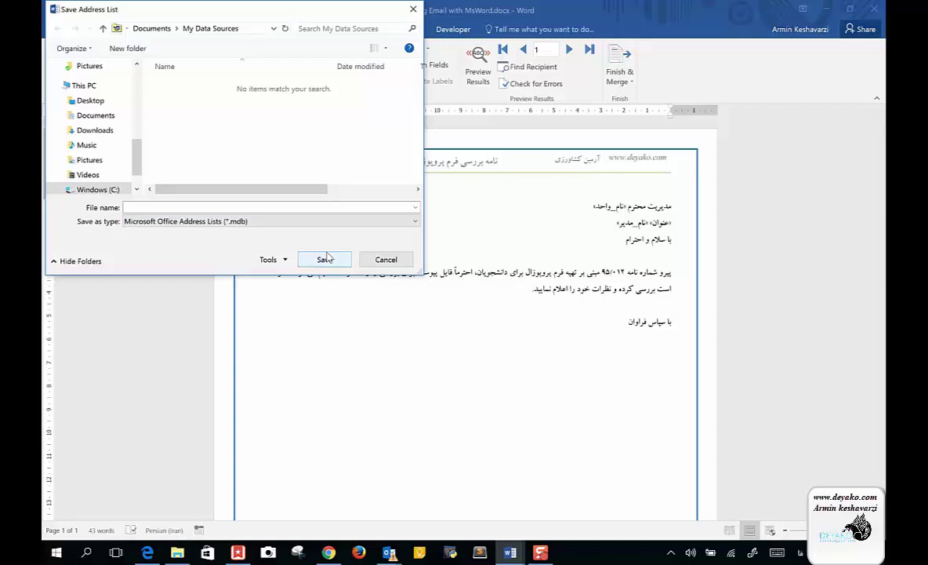
{"action": "left_click", "coordinate": [198, 206]}
{"action": "key", "text": "alt+shift"}
{"action": "type", "text": "list"}
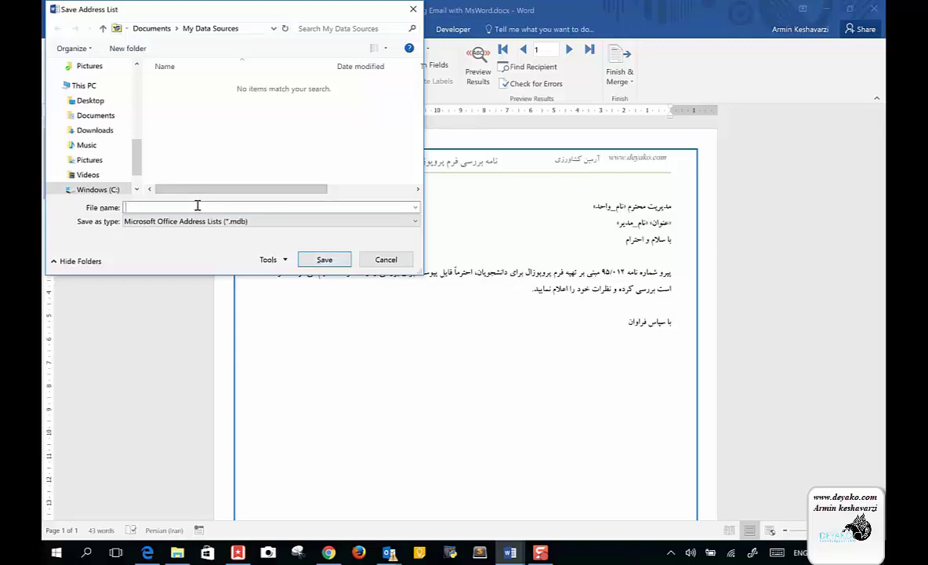
{"action": "left_click", "coordinate": [325, 260]}
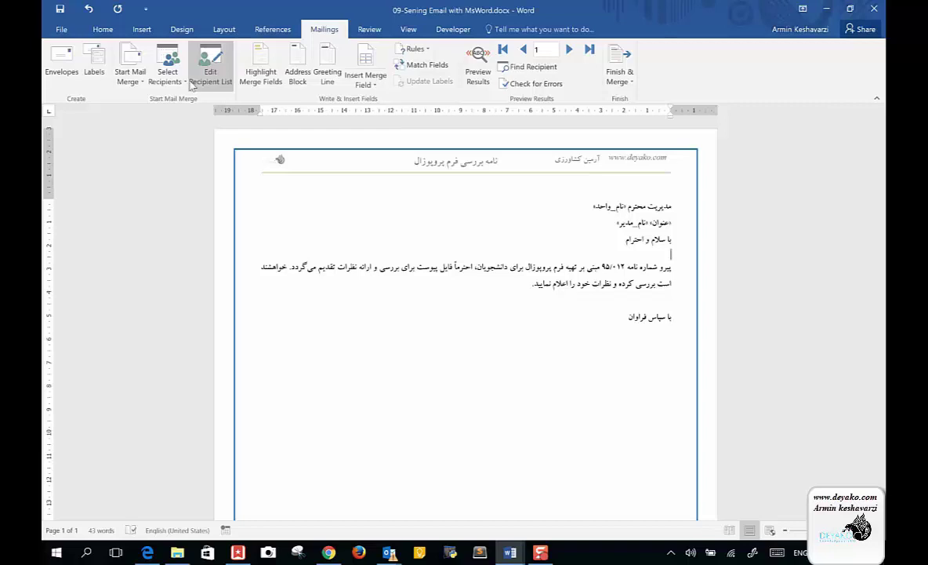
Step: Open and cancel Type a New List in both the sample letter and Document1
{"action": "left_click", "coordinate": [165, 72]}
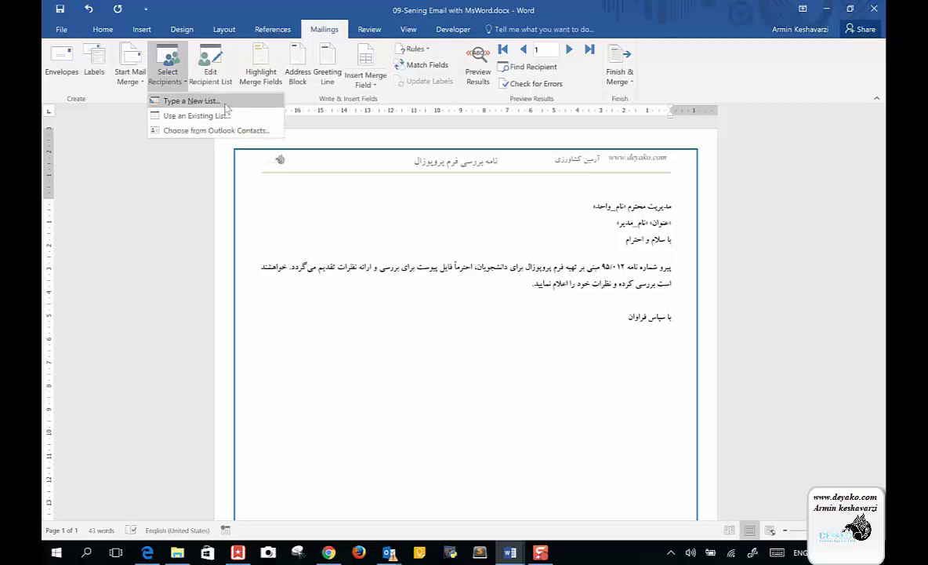
{"action": "left_click", "coordinate": [188, 100]}
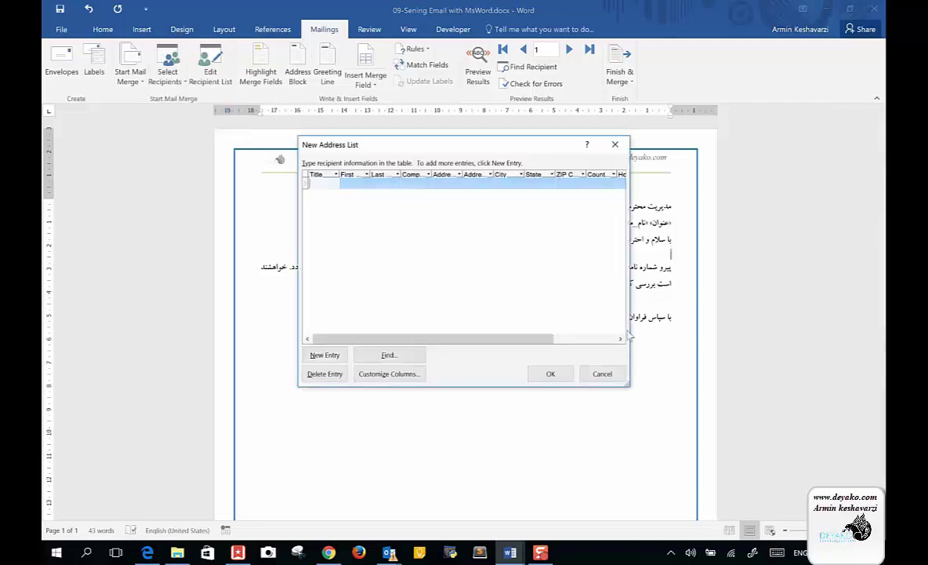
{"action": "left_click", "coordinate": [602, 374]}
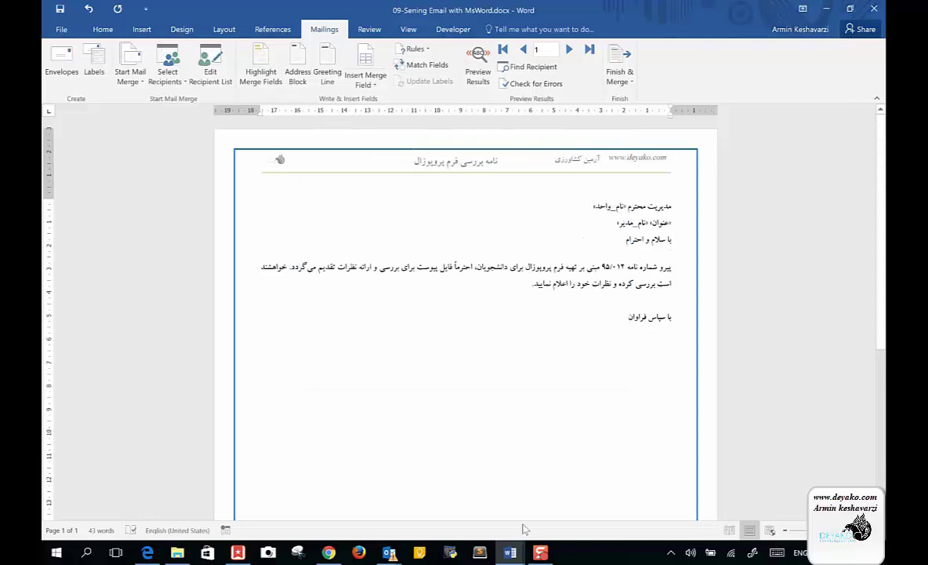
{"action": "left_click", "coordinate": [510, 552]}
{"action": "left_click", "coordinate": [571, 510]}
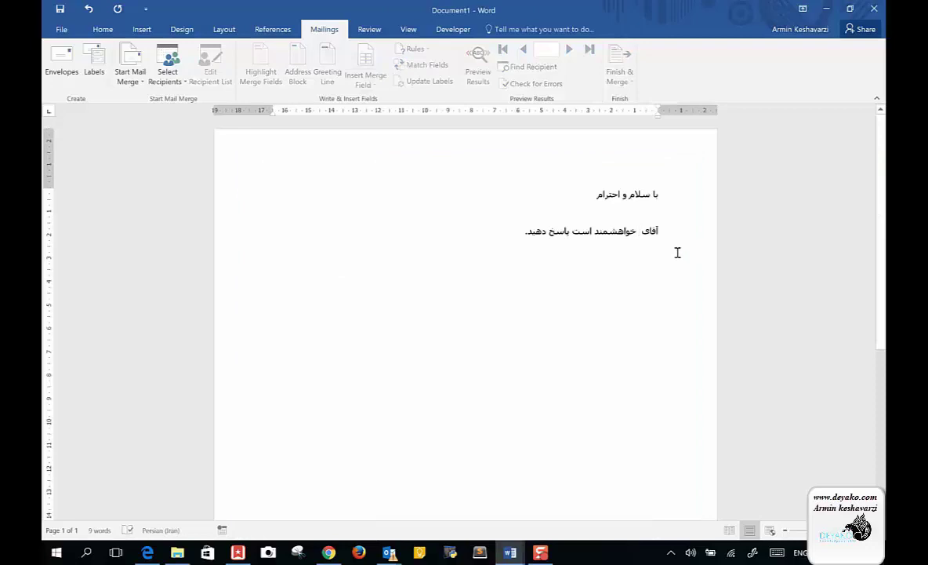
{"action": "left_click", "coordinate": [167, 74]}
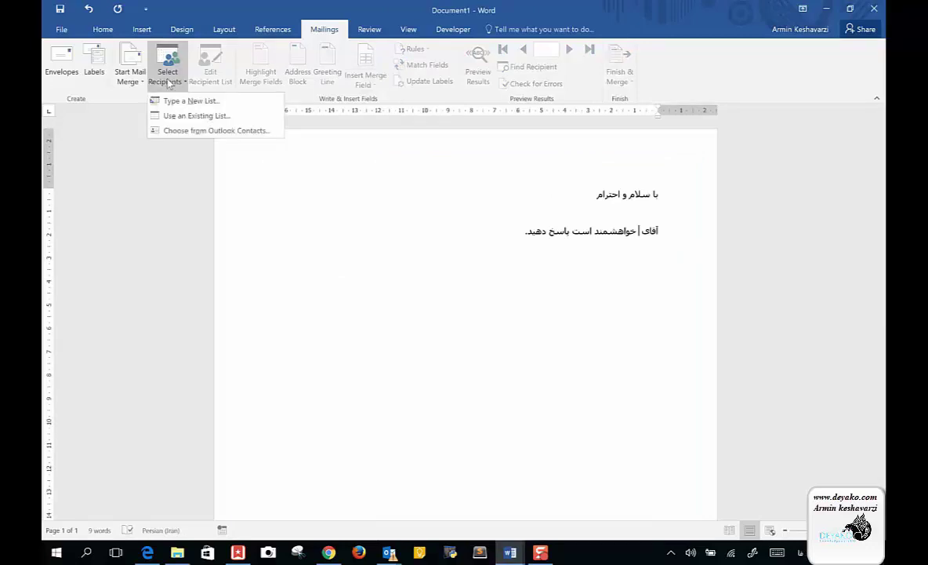
{"action": "left_click", "coordinate": [225, 103]}
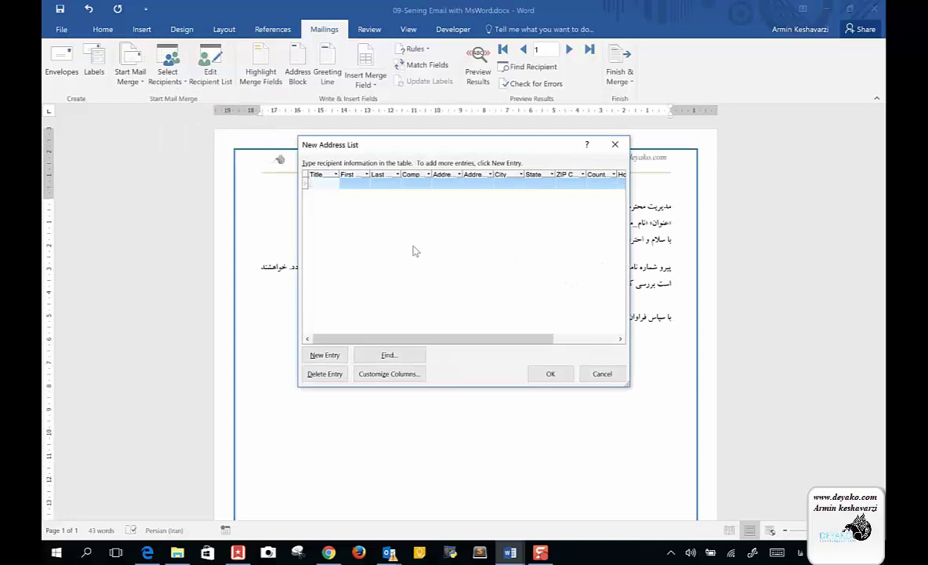
{"action": "left_click", "coordinate": [601, 373]}
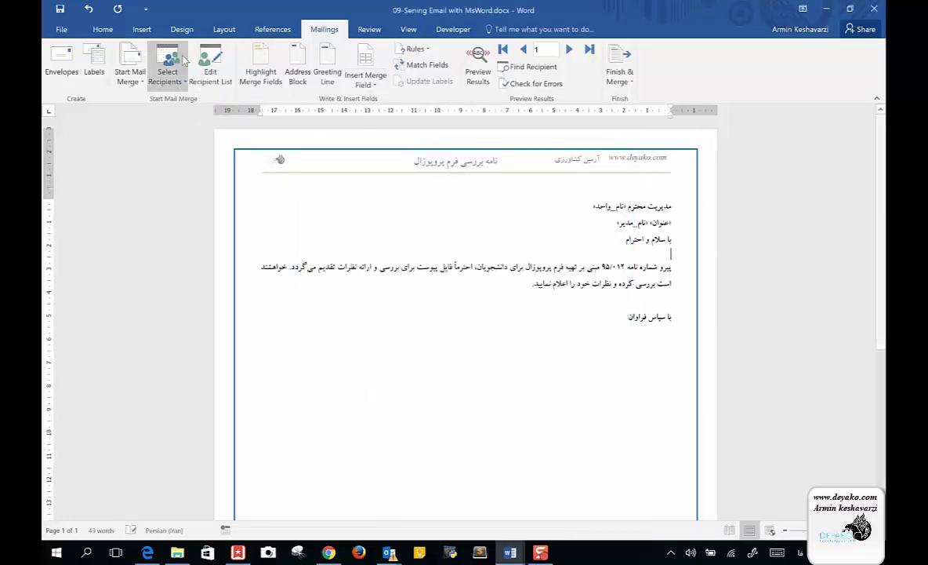
Step: Review the sample letter's three-recipient list.mdb columns in Edit Recipient List, then close it
{"action": "left_click", "coordinate": [208, 72]}
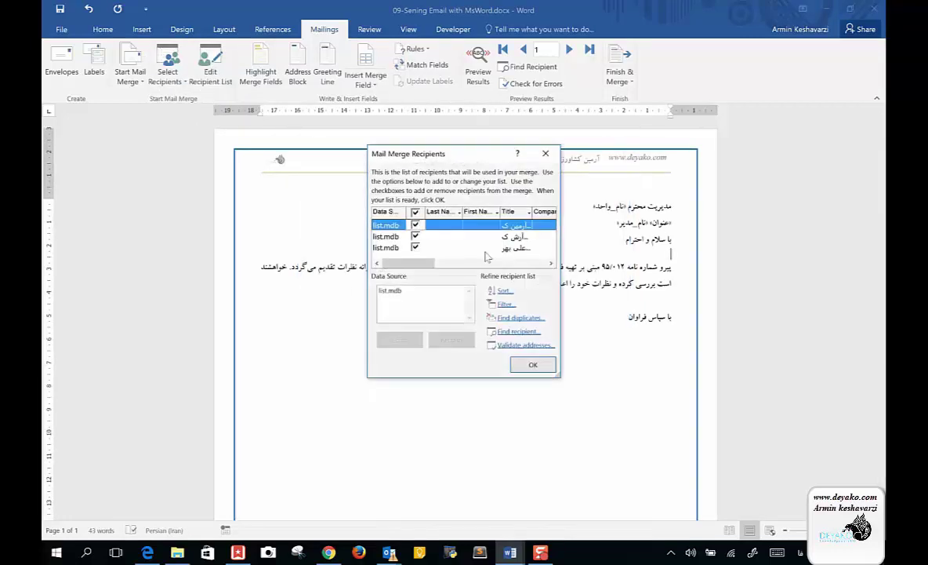
{"action": "scroll", "coordinate": [508, 234], "scroll_direction": "right", "scroll_amount": 5}
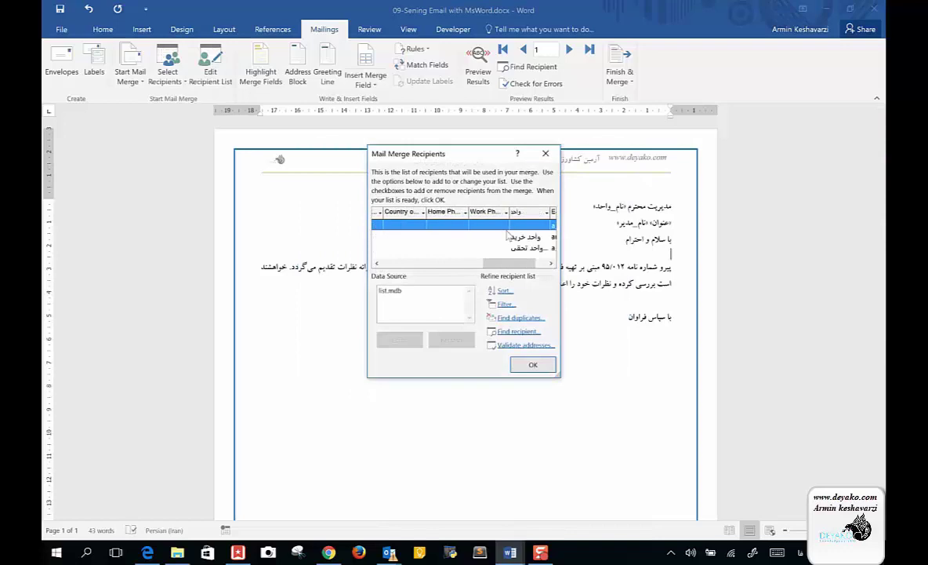
{"action": "scroll", "coordinate": [508, 236], "scroll_direction": "left", "scroll_amount": 3}
{"action": "scroll", "coordinate": [508, 234], "scroll_direction": "left", "scroll_amount": 3}
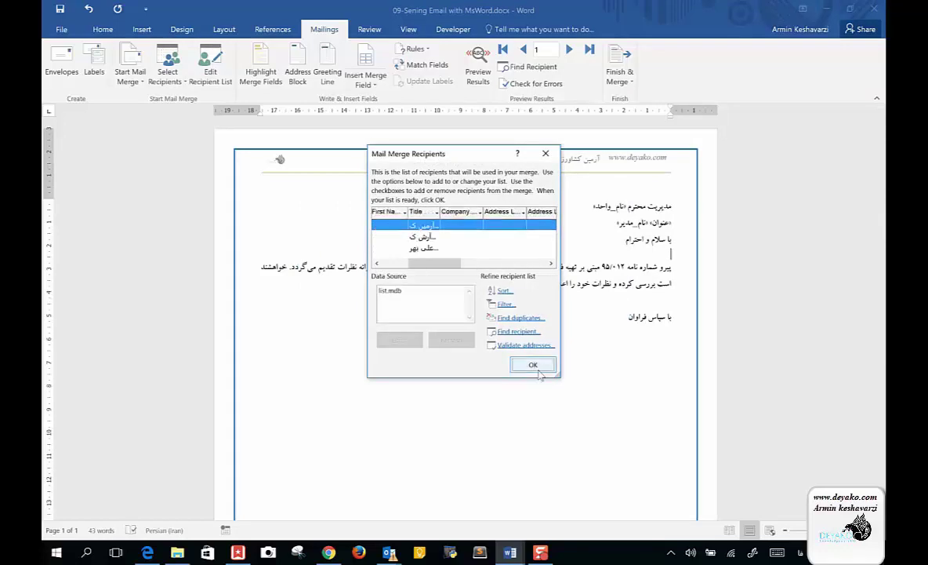
{"action": "left_click", "coordinate": [533, 363]}
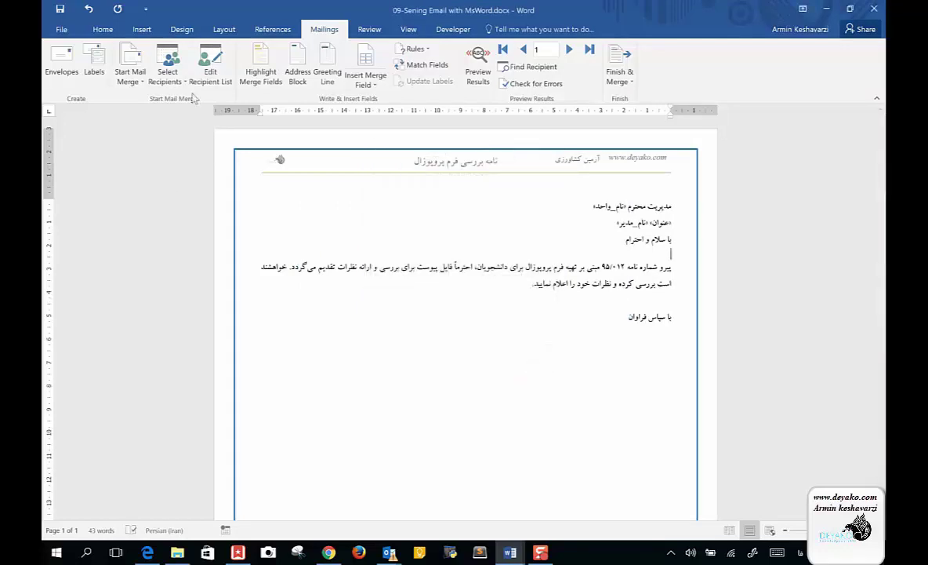
Step: Bring Document1 forward and attach list.mdb via Select Recipients > Use an Existing List
{"action": "mouse_move", "coordinate": [511, 552]}
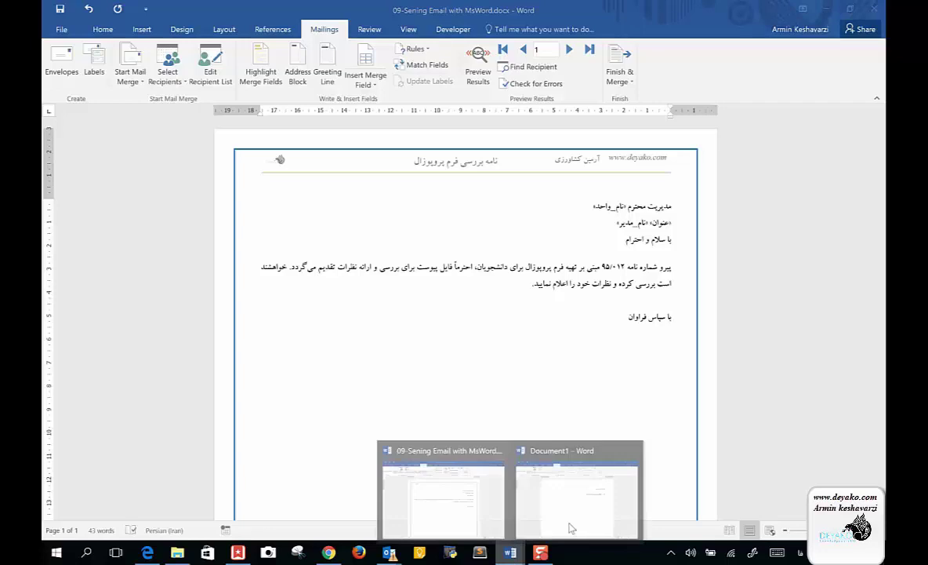
{"action": "left_click", "coordinate": [565, 504]}
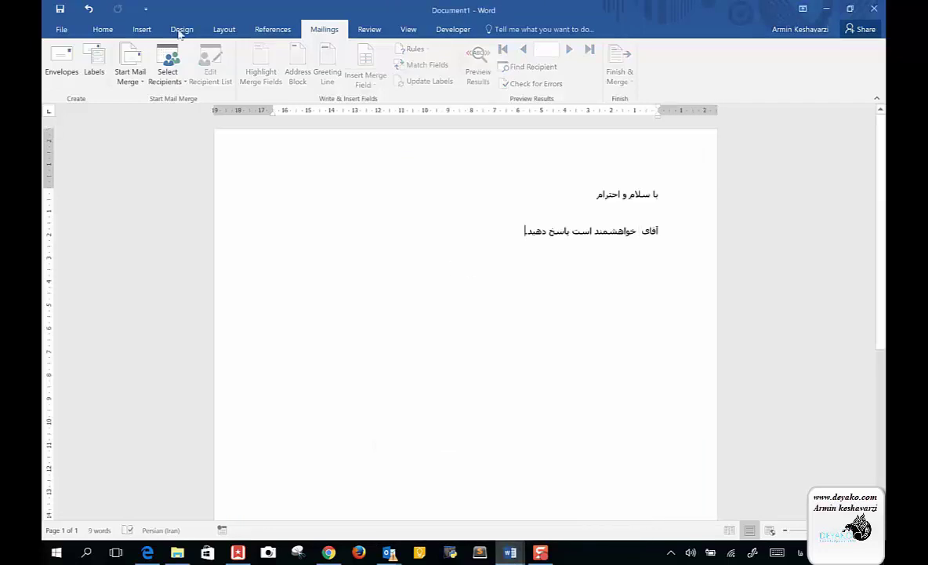
{"action": "left_click", "coordinate": [176, 61]}
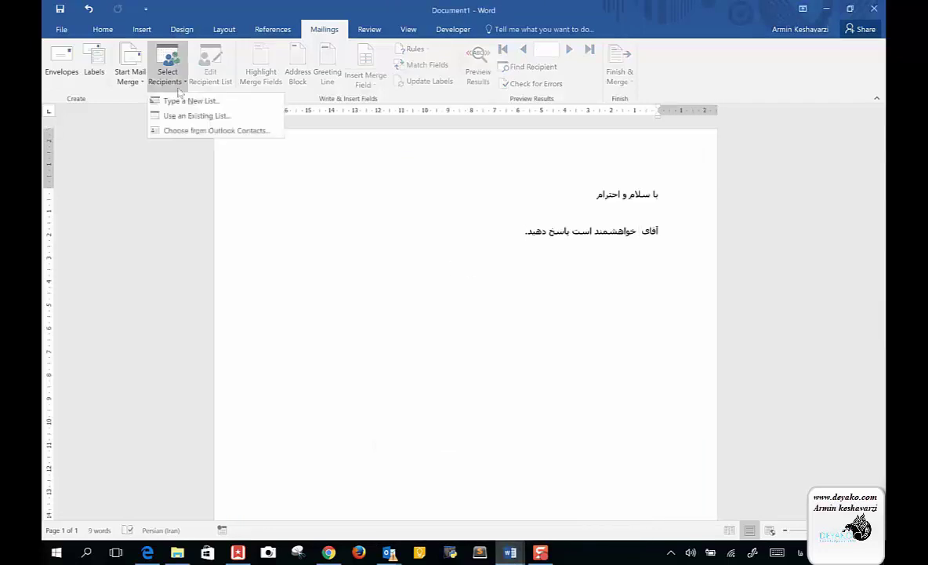
{"action": "left_click", "coordinate": [232, 116]}
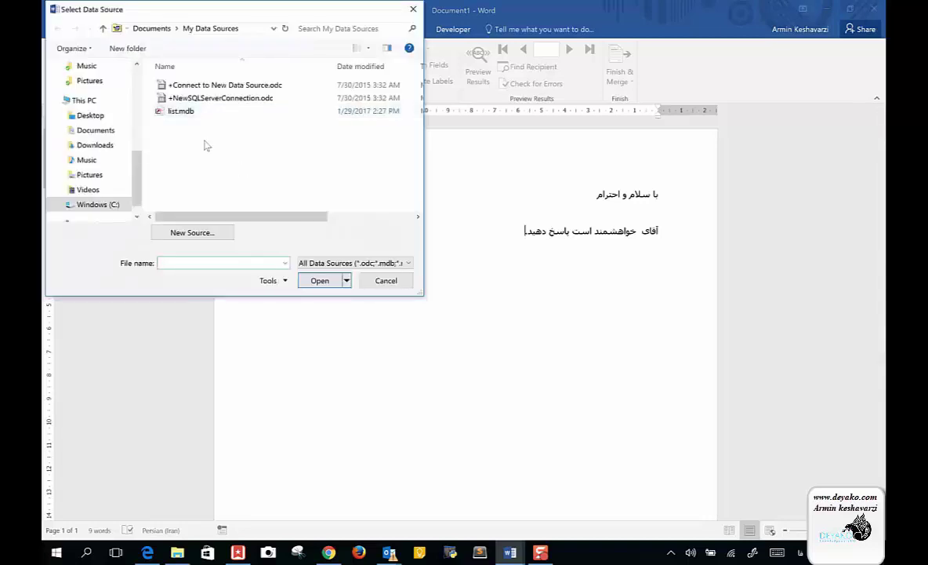
{"action": "left_click", "coordinate": [180, 114]}
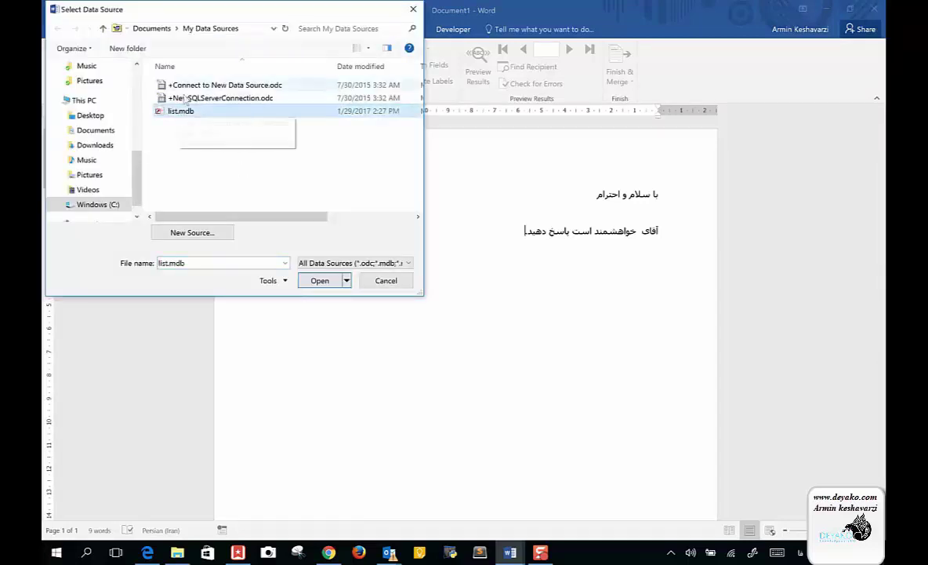
{"action": "left_click", "coordinate": [309, 278]}
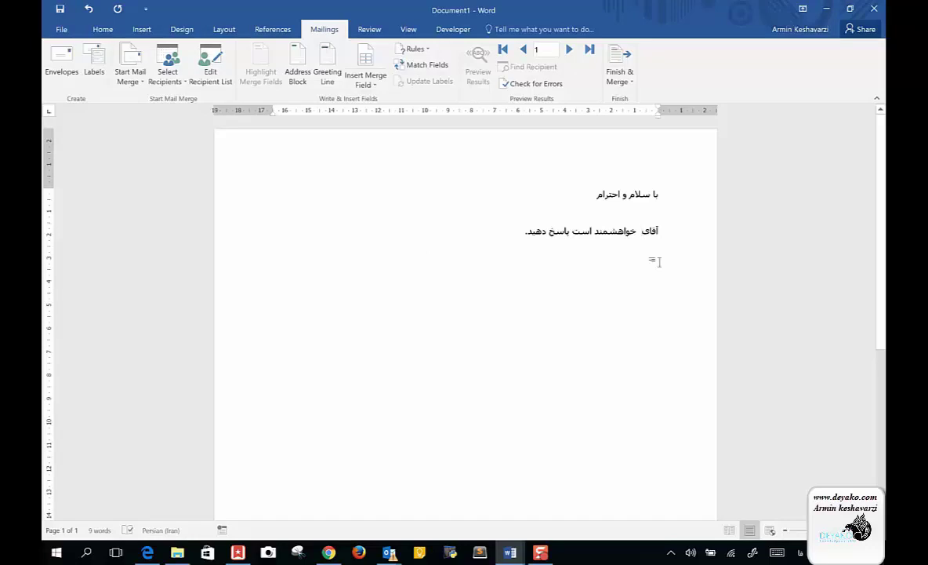
Step: Insert the «Title» field after آقای, type مدیر, then insert the «واحد» field
{"action": "key", "text": "BackSpace"}
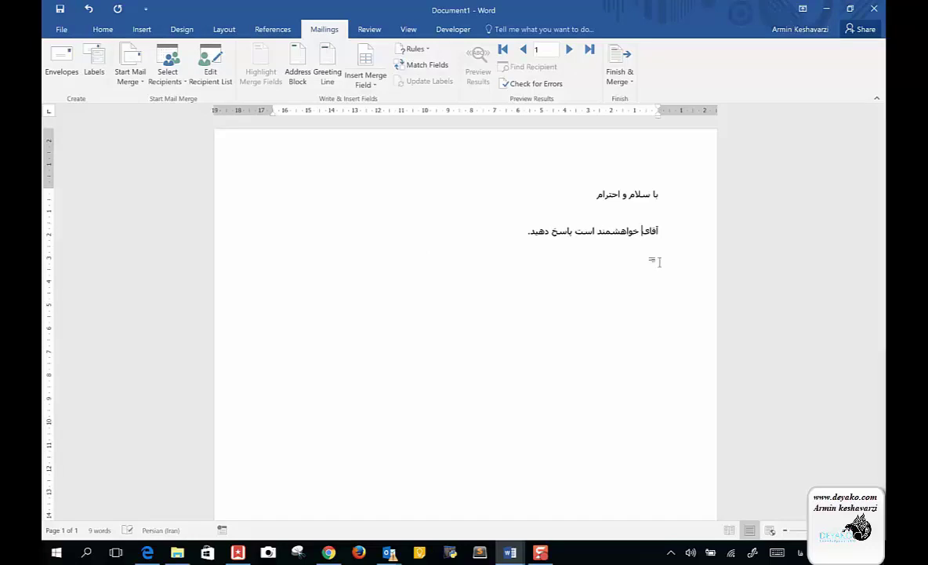
{"action": "type", "text": "ی"}
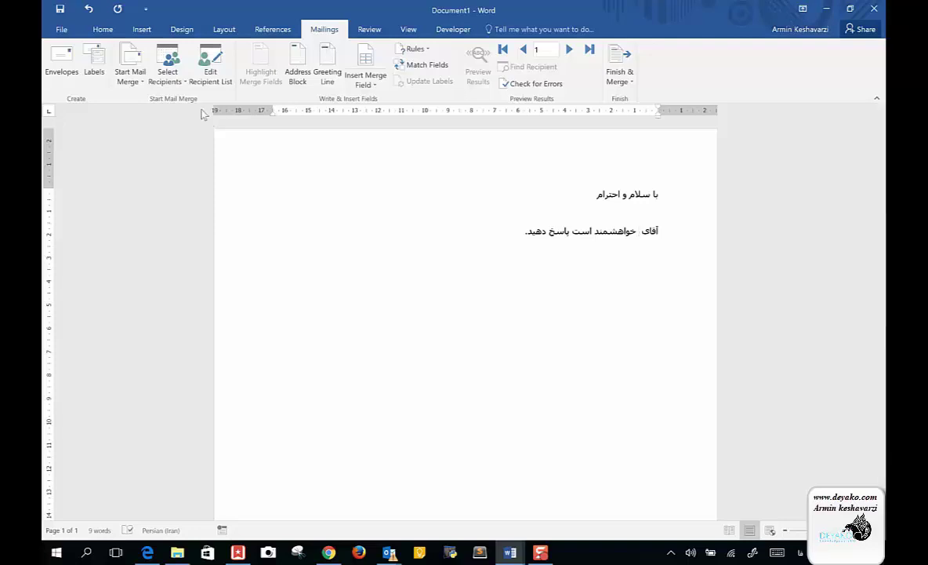
{"action": "left_click", "coordinate": [376, 91]}
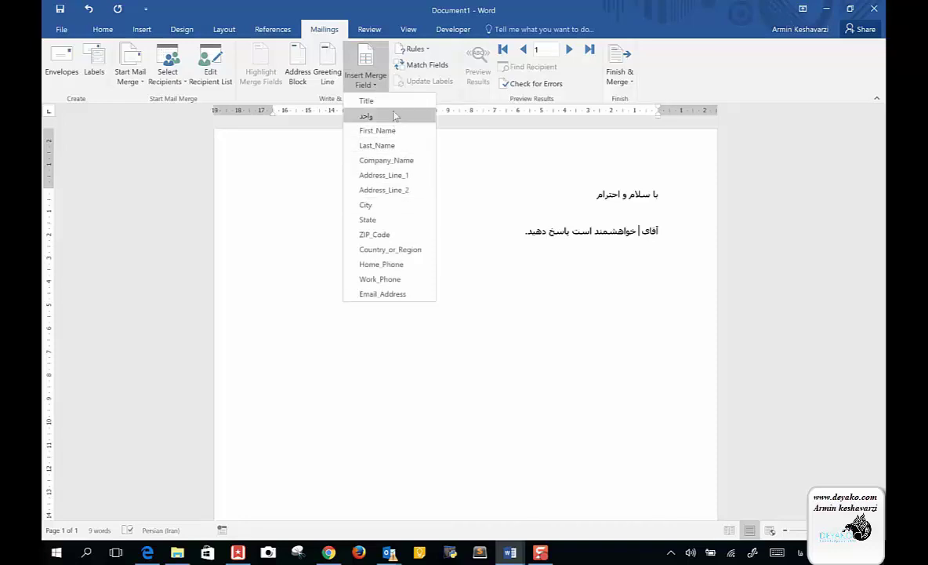
{"action": "left_click", "coordinate": [366, 101]}
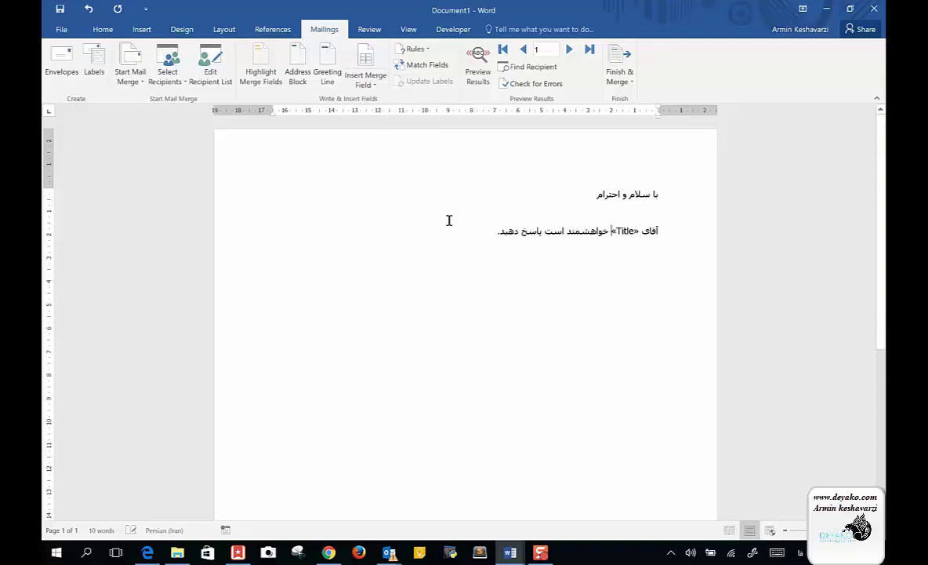
{"action": "type", "text": "مدیر"}
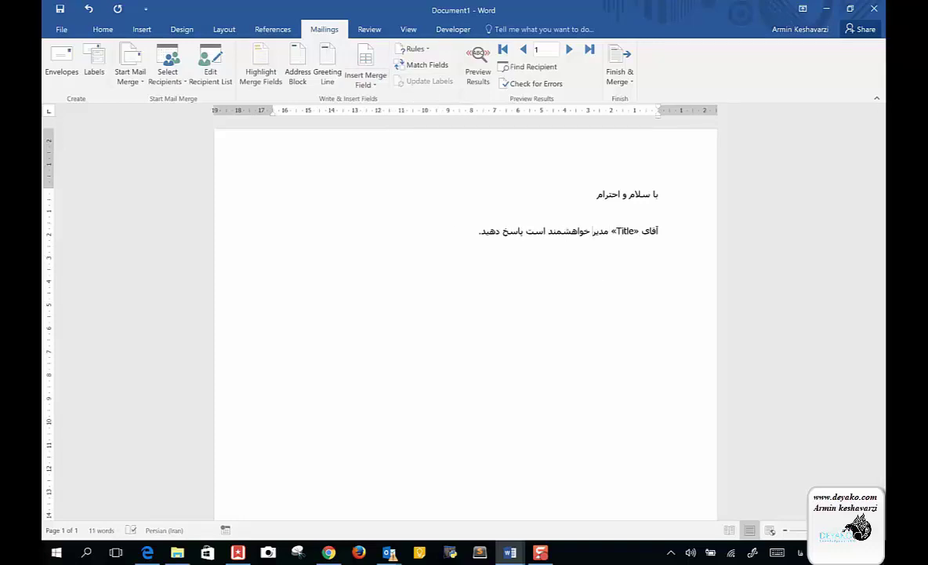
{"action": "left_click", "coordinate": [364, 86]}
{"action": "left_click", "coordinate": [368, 118]}
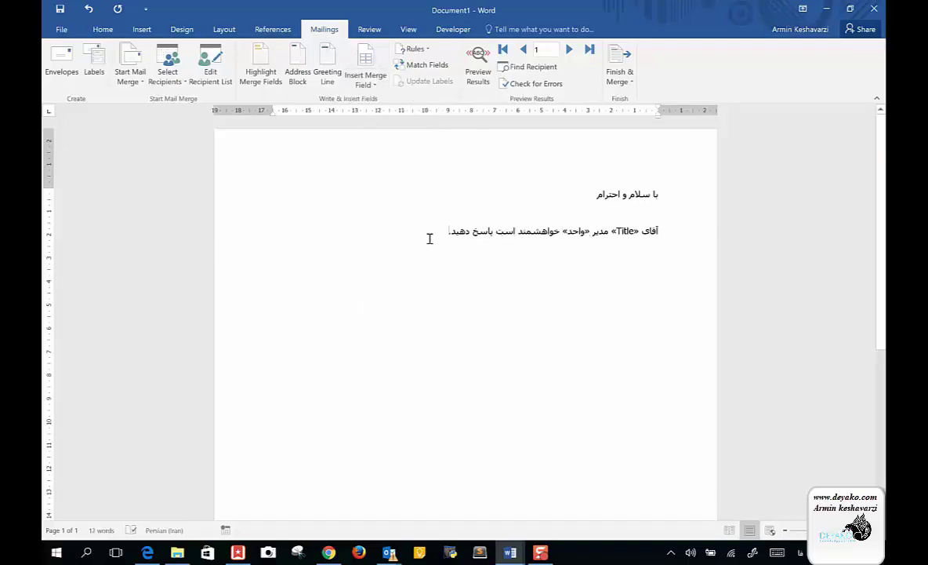
Step: Start a closing line beginning 'سپاس ف' and check the inserted merge fields
{"action": "key", "text": "Return"}
{"action": "type", "text": "با"}
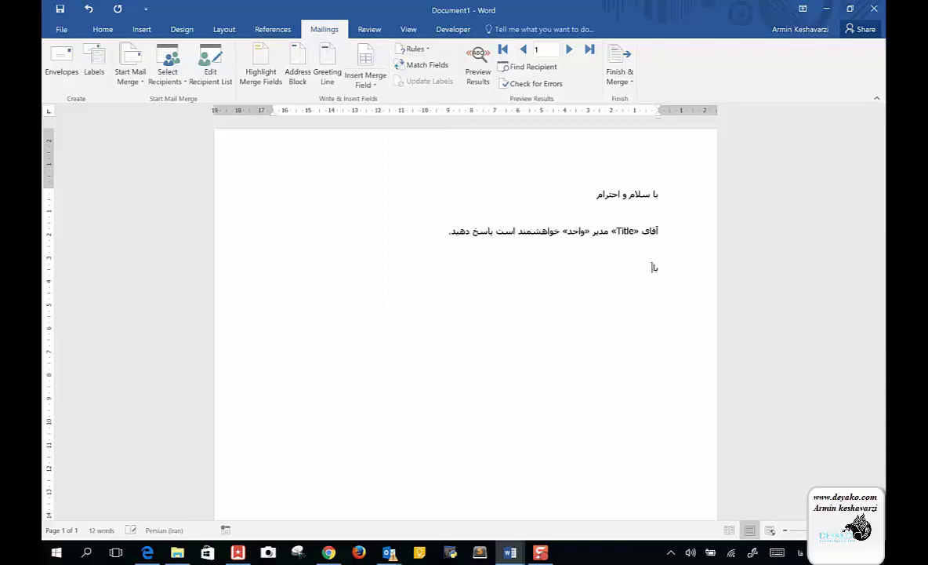
{"action": "type", "text": "سپاس فراوان"}
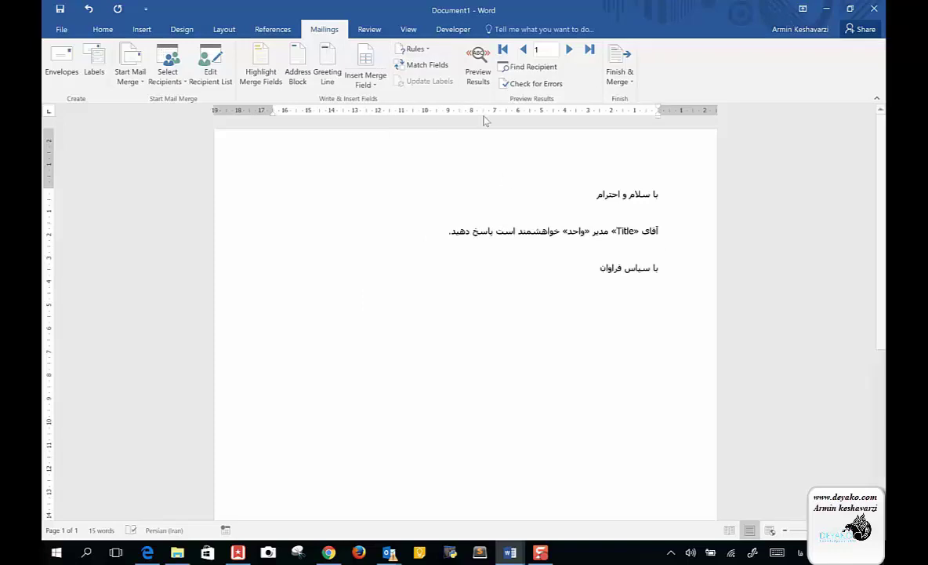
{"action": "left_click", "coordinate": [628, 228]}
{"action": "left_click", "coordinate": [575, 234]}
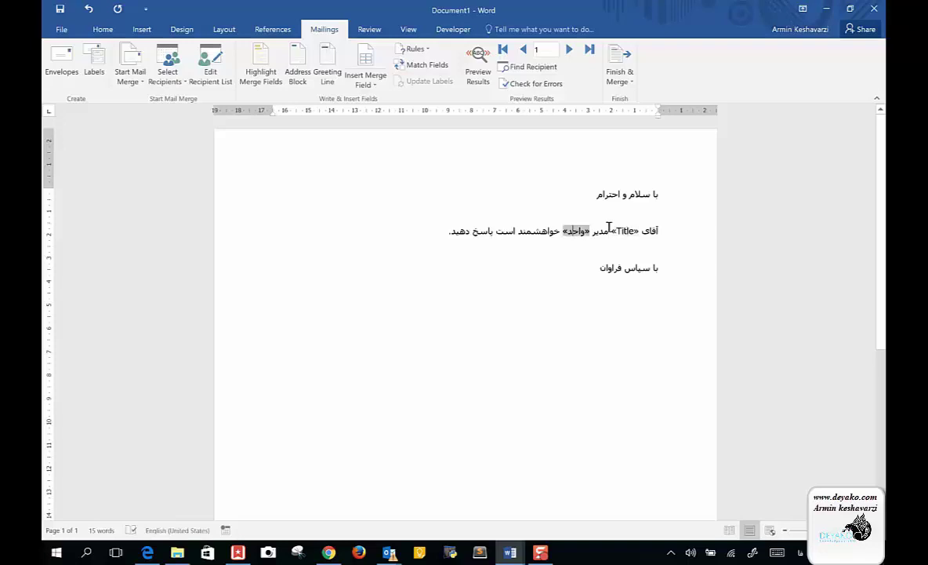
{"action": "left_click", "coordinate": [638, 213]}
Step: Preview the letter with recipient 1's data and open the recipient list for review
{"action": "left_click", "coordinate": [480, 69]}
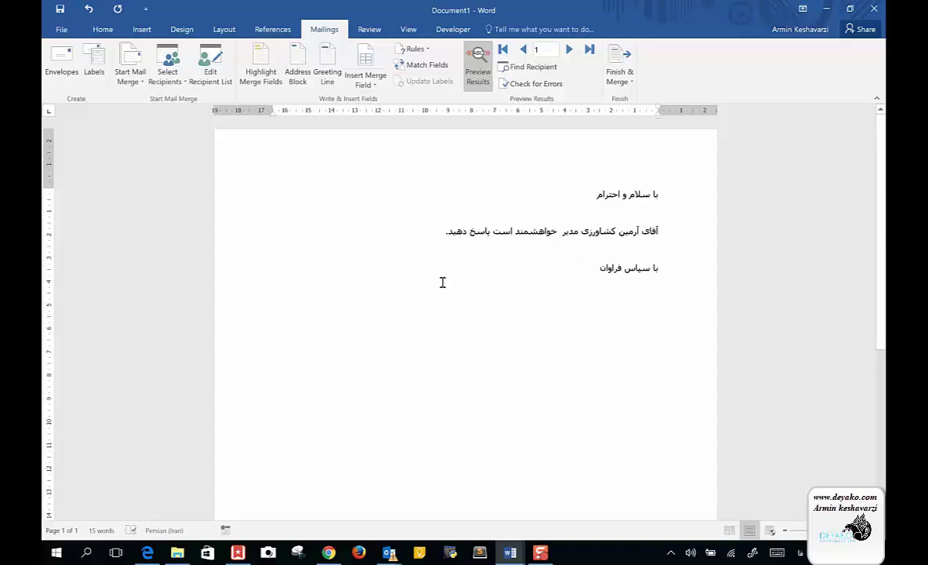
{"action": "left_click", "coordinate": [225, 86]}
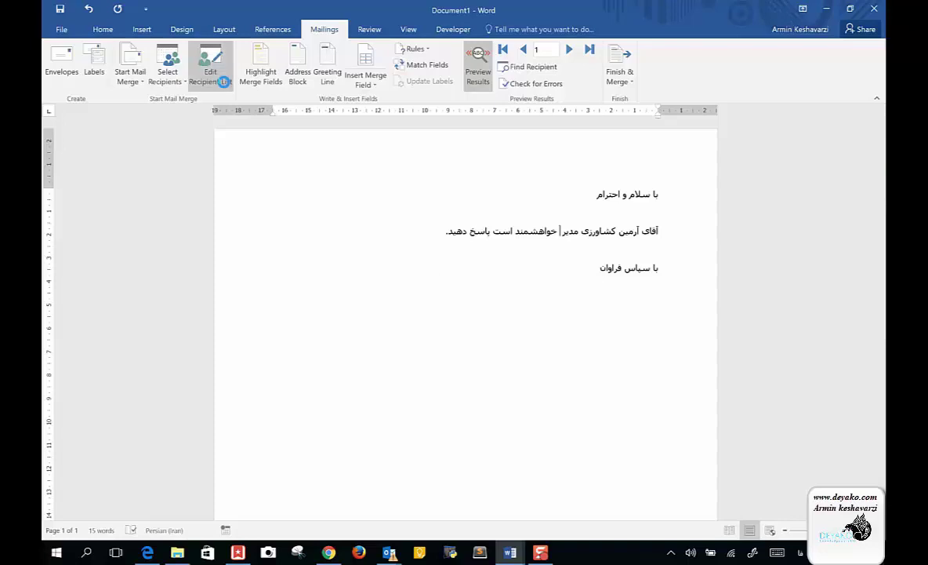
{"action": "scroll", "coordinate": [501, 235], "scroll_direction": "right", "scroll_amount": 2}
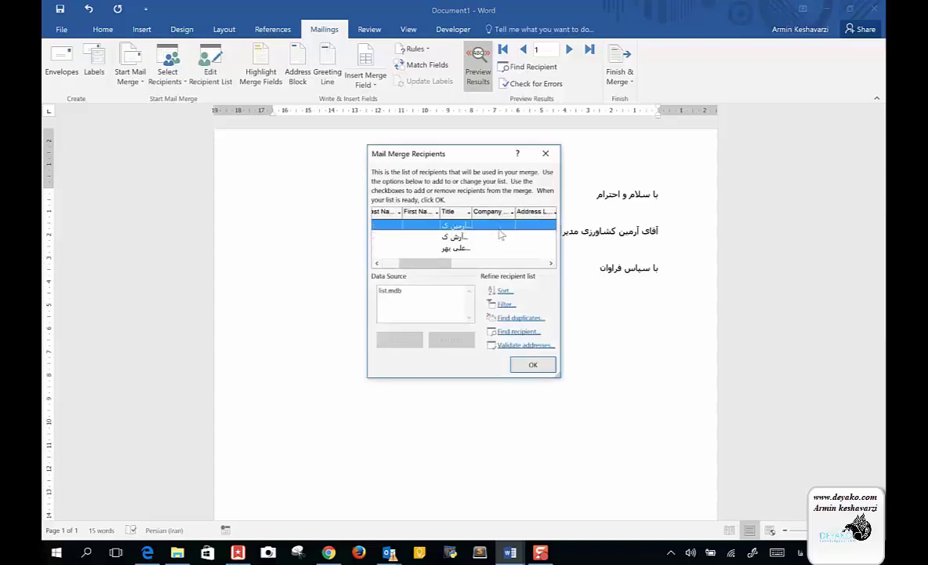
{"action": "scroll", "coordinate": [501, 235], "scroll_direction": "right", "scroll_amount": 1}
{"action": "scroll", "coordinate": [501, 234], "scroll_direction": "right", "scroll_amount": 2}
{"action": "scroll", "coordinate": [501, 235], "scroll_direction": "right", "scroll_amount": 1}
{"action": "scroll", "coordinate": [501, 234], "scroll_direction": "right", "scroll_amount": 1}
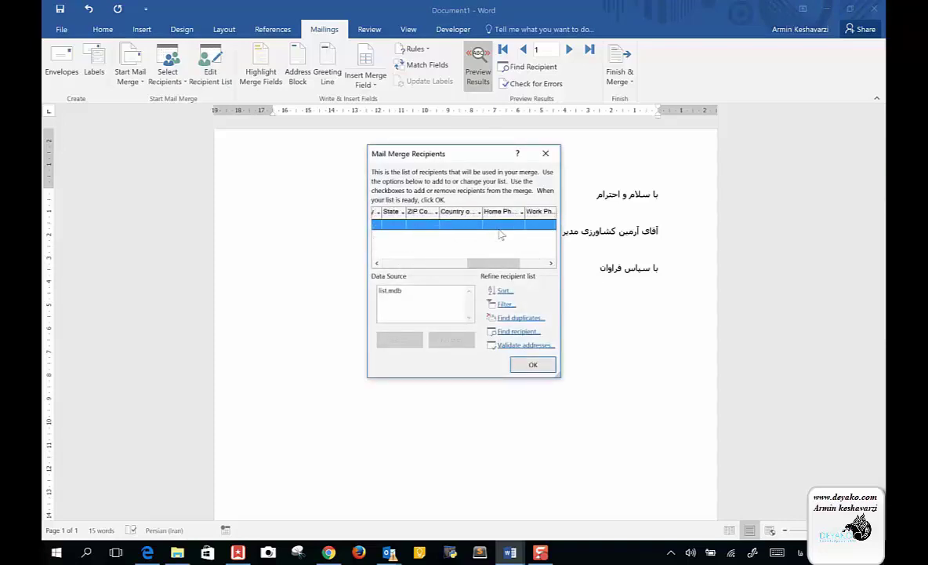
{"action": "scroll", "coordinate": [501, 234], "scroll_direction": "left", "scroll_amount": 5}
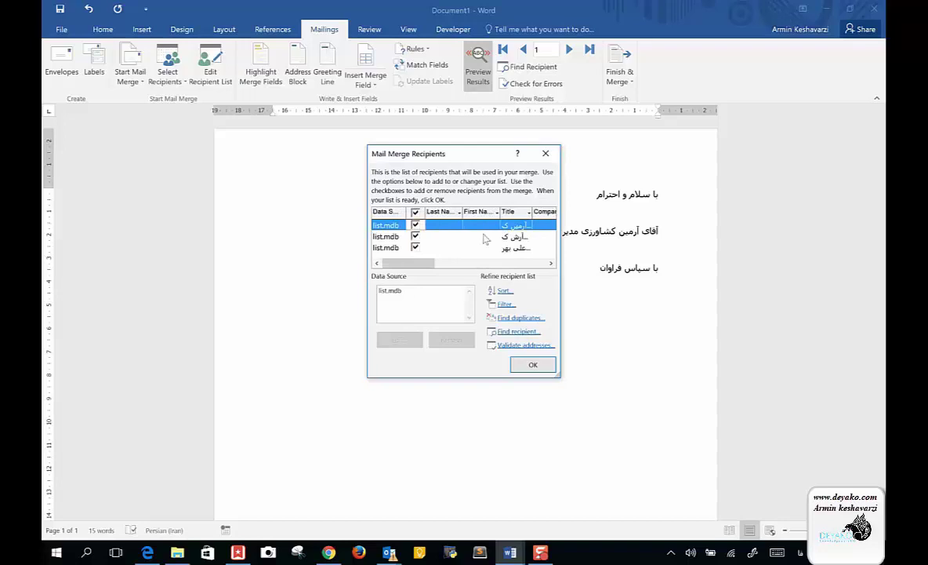
{"action": "scroll", "coordinate": [463, 223], "scroll_direction": "right", "scroll_amount": 1}
{"action": "scroll", "coordinate": [486, 240], "scroll_direction": "right", "scroll_amount": 1}
{"action": "scroll", "coordinate": [486, 239], "scroll_direction": "right", "scroll_amount": 1}
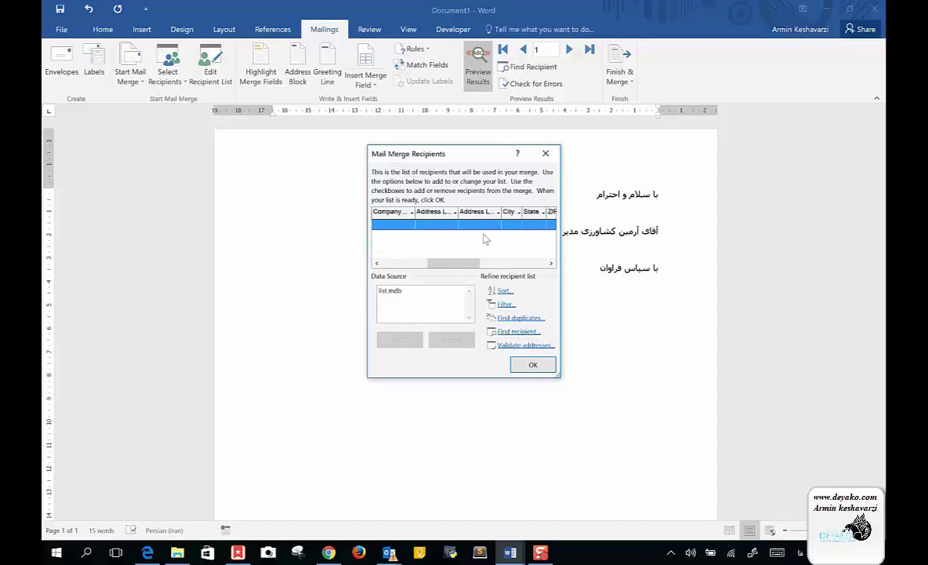
{"action": "scroll", "coordinate": [486, 239], "scroll_direction": "right", "scroll_amount": 1}
{"action": "scroll", "coordinate": [486, 239], "scroll_direction": "right", "scroll_amount": 1}
{"action": "scroll", "coordinate": [486, 239], "scroll_direction": "right", "scroll_amount": 1}
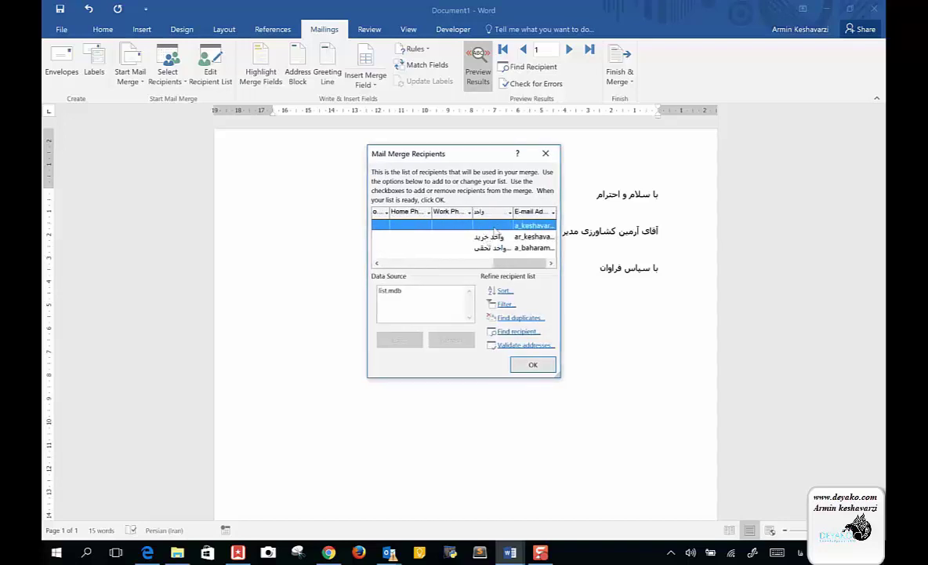
{"action": "left_click", "coordinate": [487, 234]}
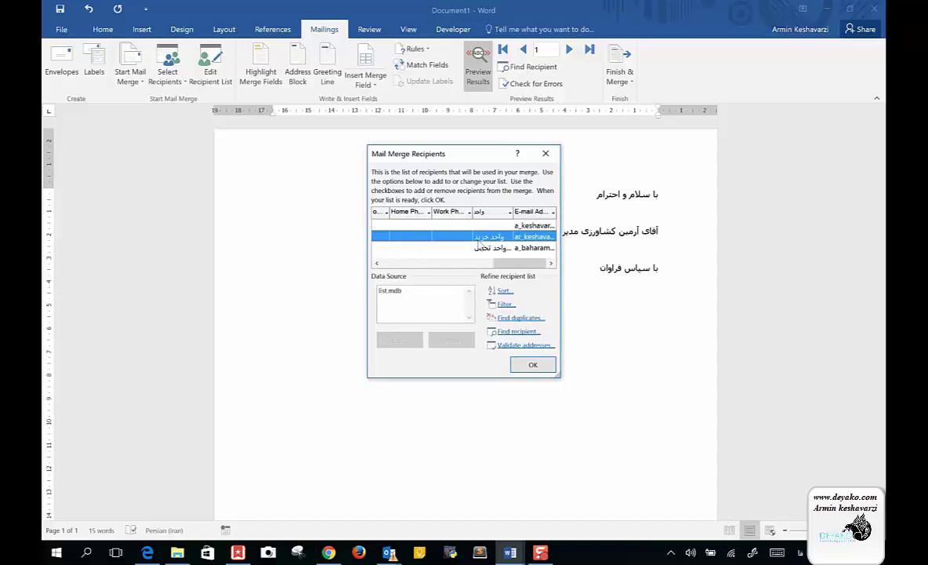
{"action": "left_click", "coordinate": [486, 227]}
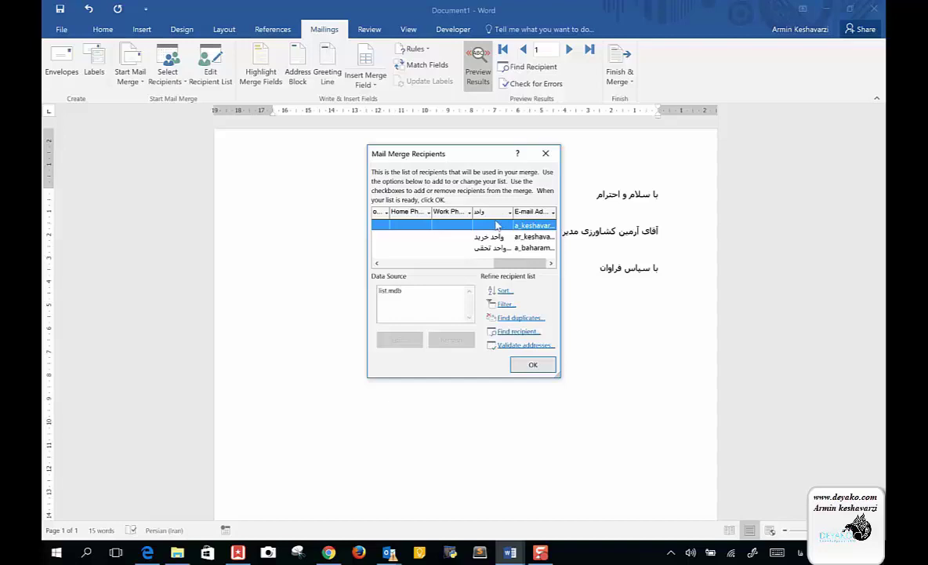
Step: Try editing list.mdb, which fails with a file-in-use error, then check the other open Word document
{"action": "left_click", "coordinate": [534, 364]}
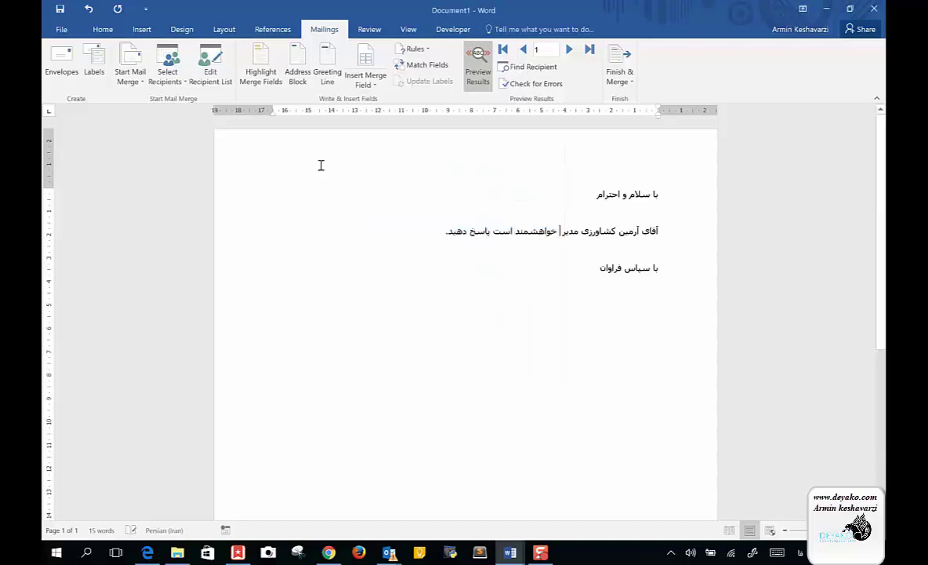
{"action": "left_click", "coordinate": [226, 80]}
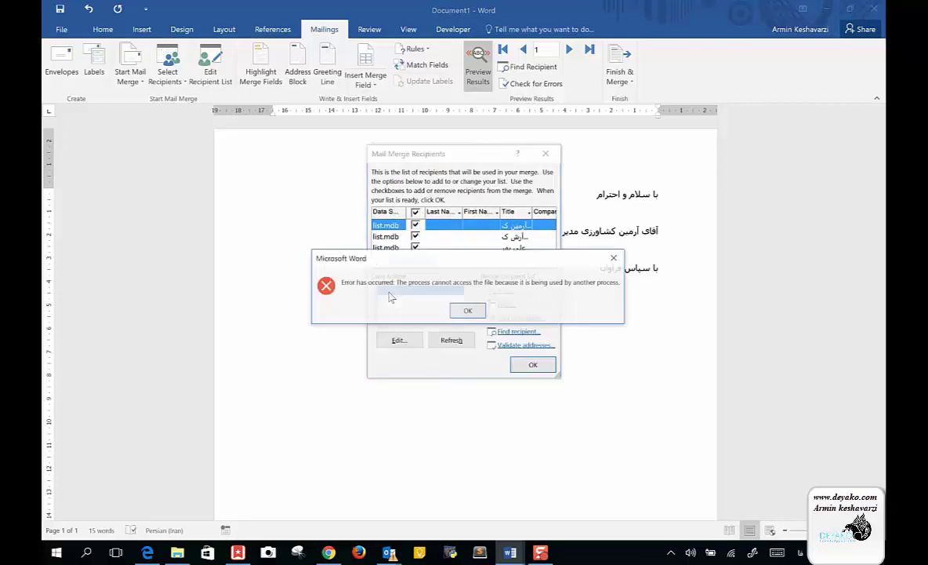
{"action": "left_click", "coordinate": [467, 310]}
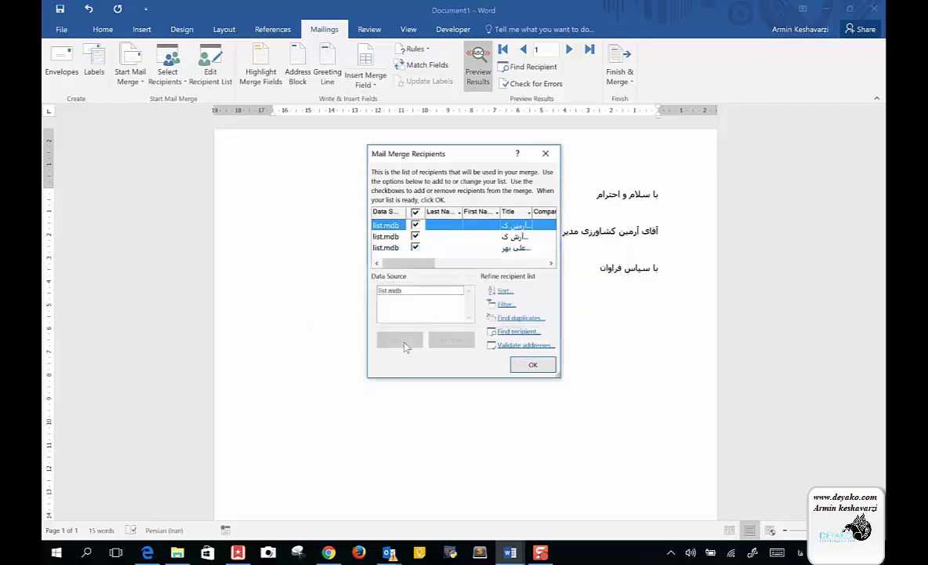
{"action": "left_click", "coordinate": [397, 291]}
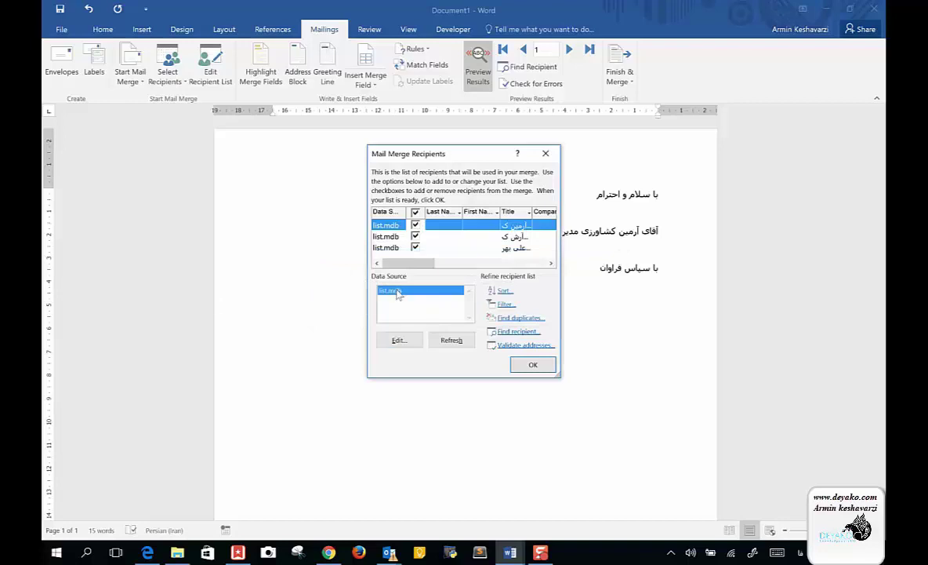
{"action": "left_click", "coordinate": [399, 342]}
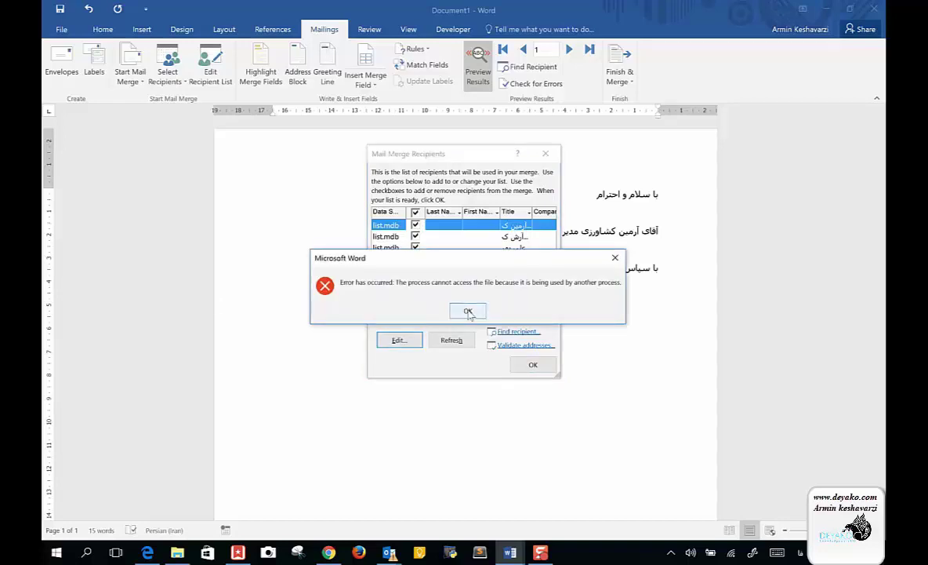
{"action": "left_click", "coordinate": [468, 312]}
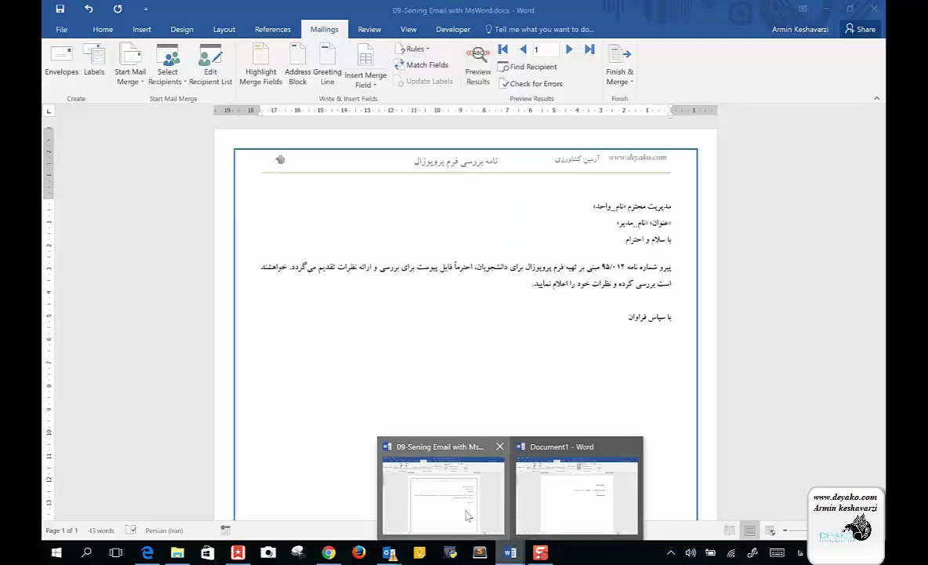
{"action": "left_click", "coordinate": [510, 554]}
{"action": "left_click", "coordinate": [541, 478]}
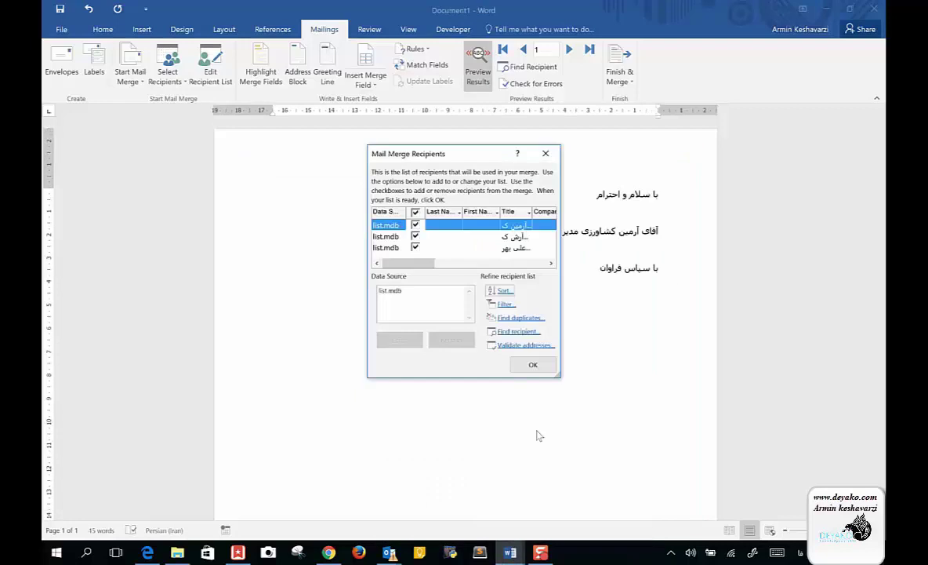
Step: Close 09-Sening Email with MsWord.docx without saving and reopen the recipient list with list.mdb selected
{"action": "left_click", "coordinate": [533, 364]}
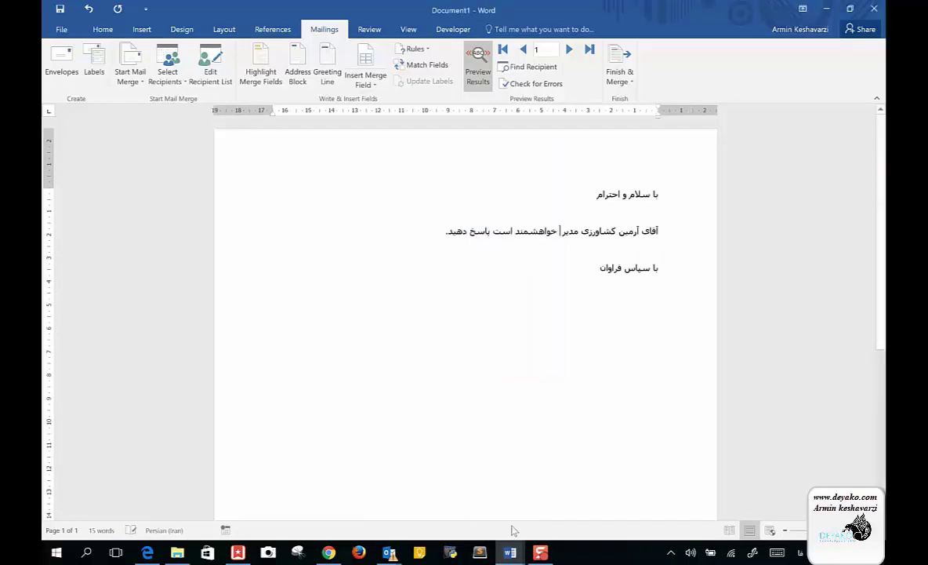
{"action": "mouse_move", "coordinate": [510, 549]}
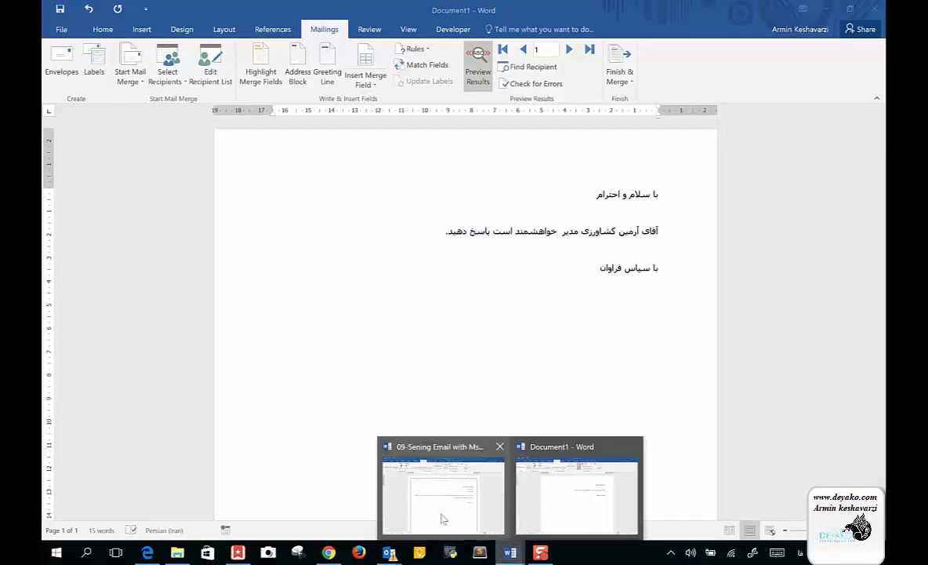
{"action": "left_click", "coordinate": [460, 493]}
{"action": "key", "text": "ctrl+w"}
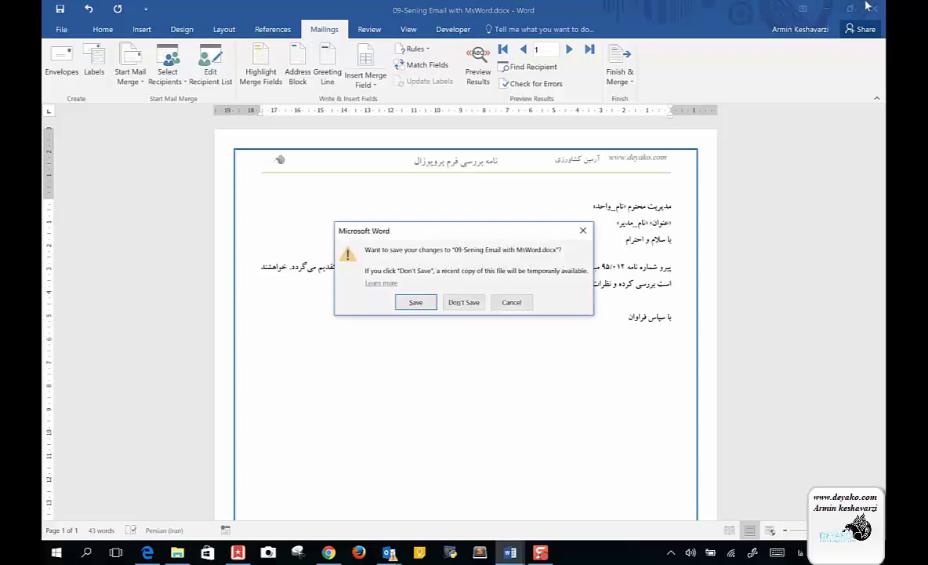
{"action": "left_click", "coordinate": [468, 302]}
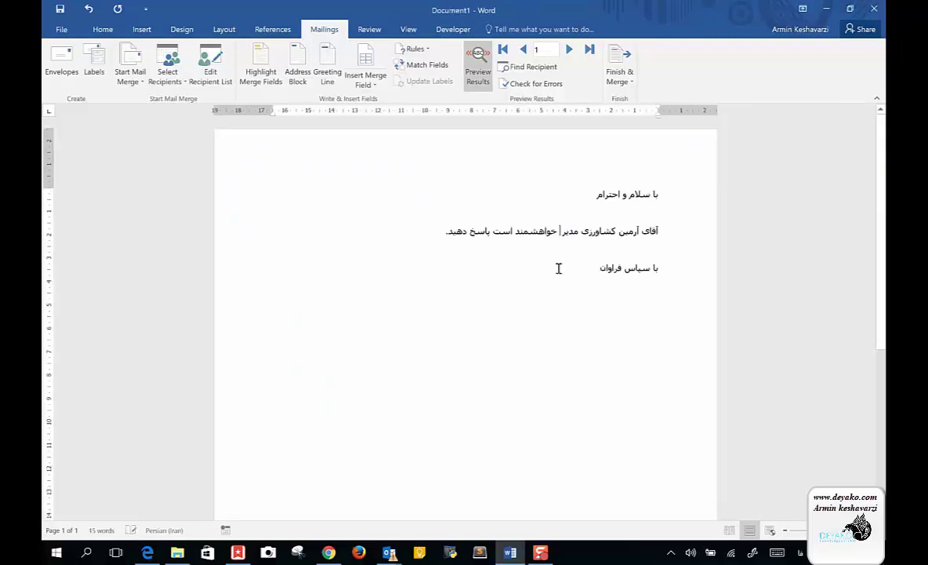
{"action": "left_click", "coordinate": [210, 63]}
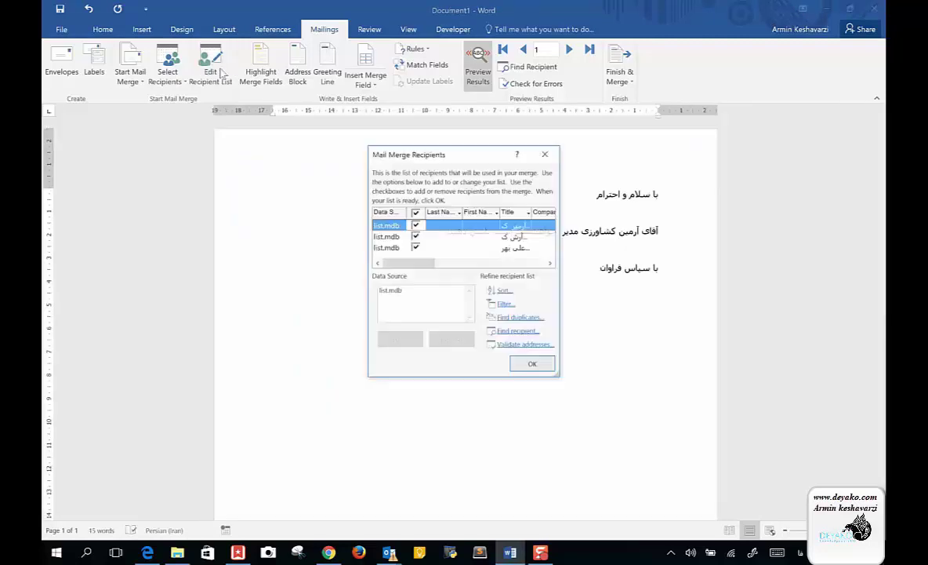
{"action": "left_click", "coordinate": [392, 291]}
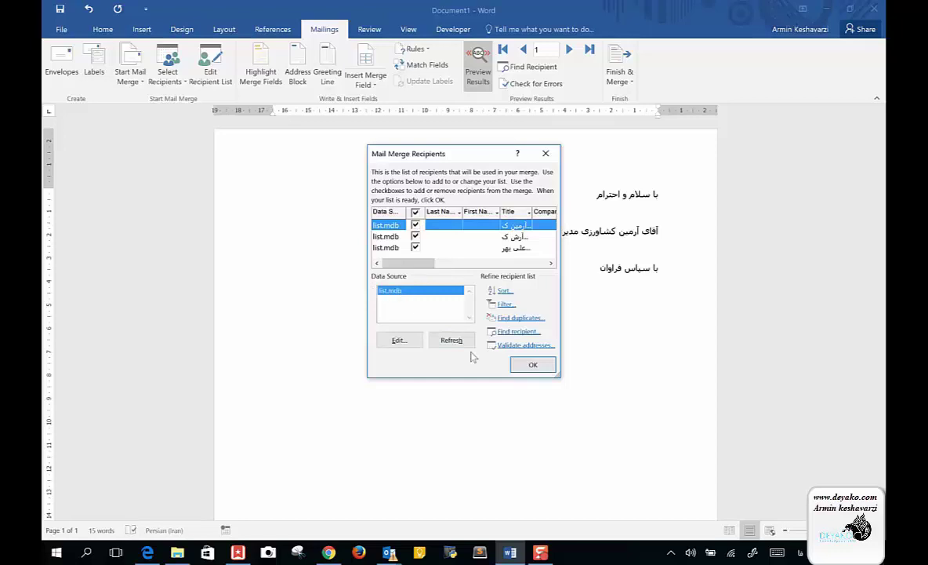
Step: Set the first recipient's unit in list.mdb to 'واحد منابع انسانی' and save the data source
{"action": "left_click", "coordinate": [406, 344]}
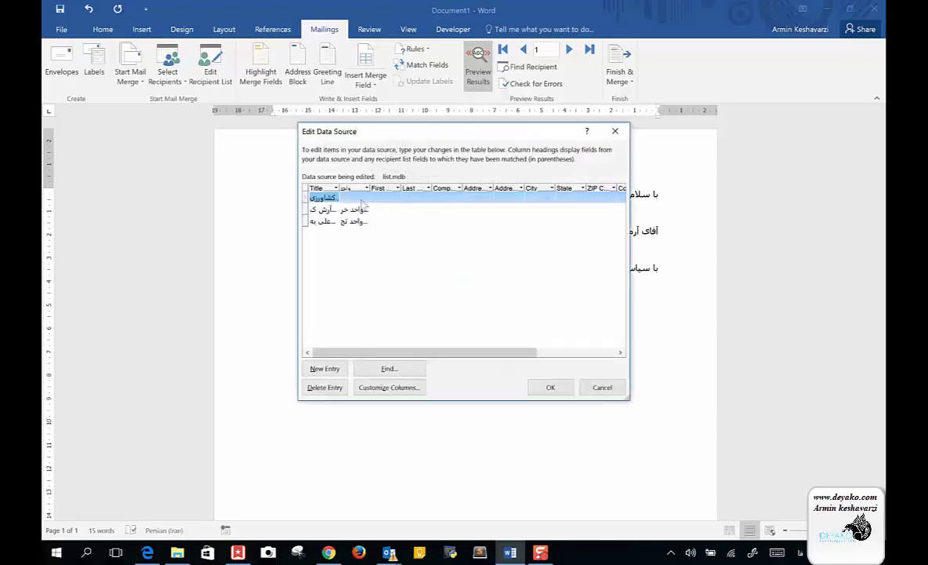
{"action": "left_click", "coordinate": [360, 202]}
{"action": "type", "text": "واحد"}
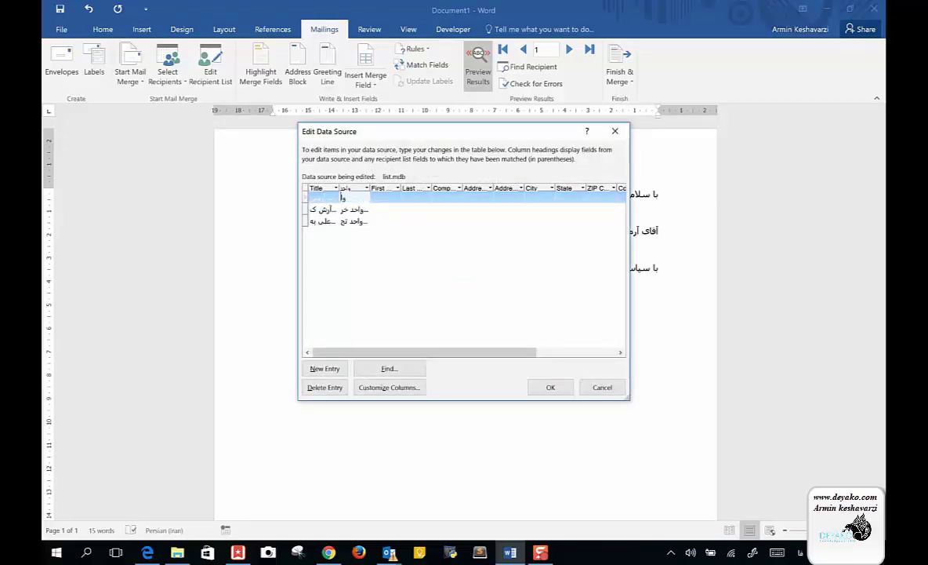
{"action": "type", "text": " منابع انسانی"}
{"action": "left_click", "coordinate": [333, 208]}
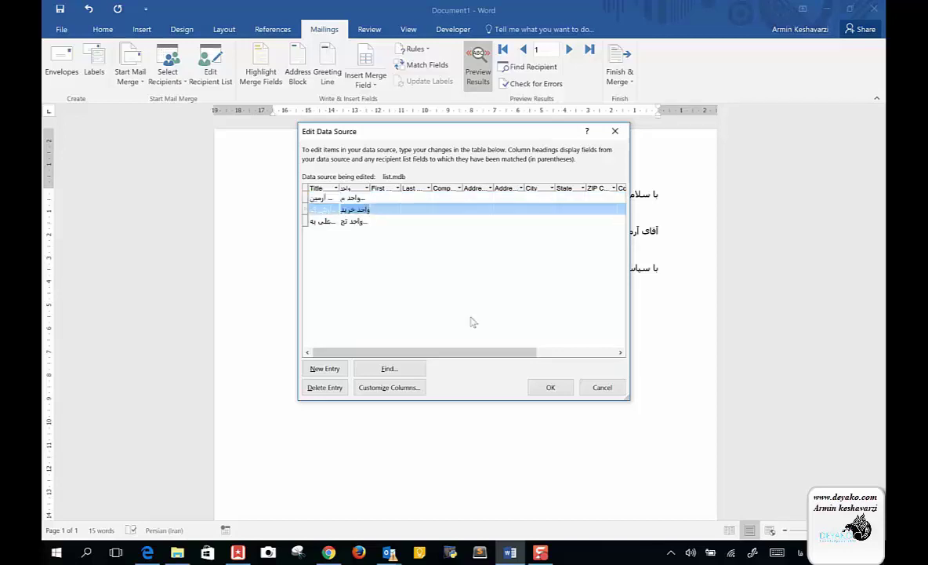
{"action": "left_click", "coordinate": [550, 386]}
{"action": "left_click", "coordinate": [425, 305]}
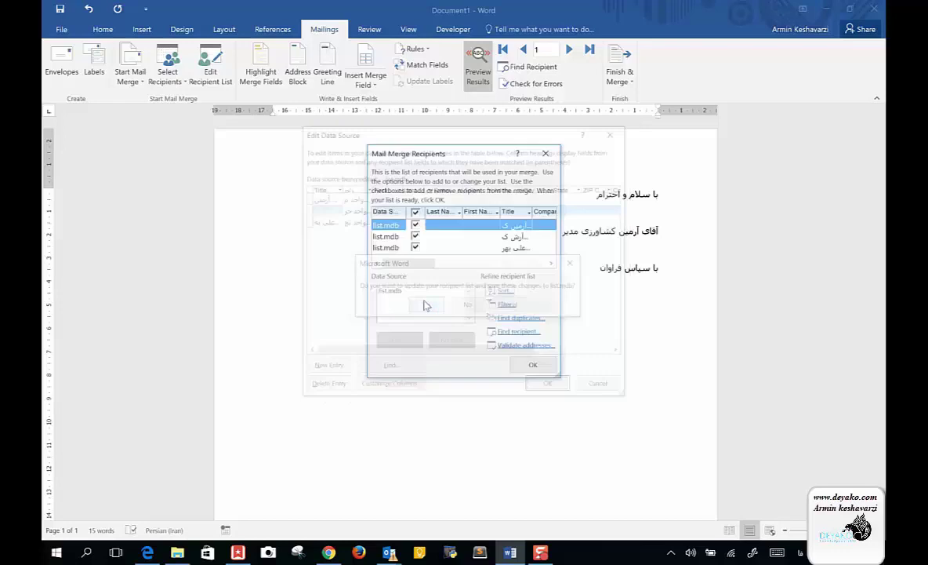
Step: Return to the letter and advance the preview to recipient 3, whose unit is 'تحقیق و توسعه'
{"action": "left_click", "coordinate": [532, 366]}
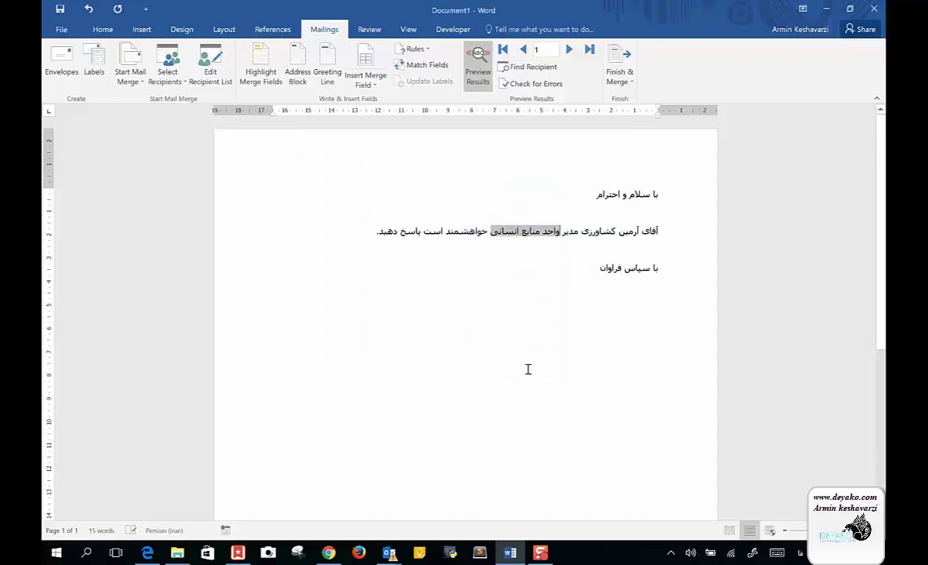
{"action": "left_click", "coordinate": [467, 234]}
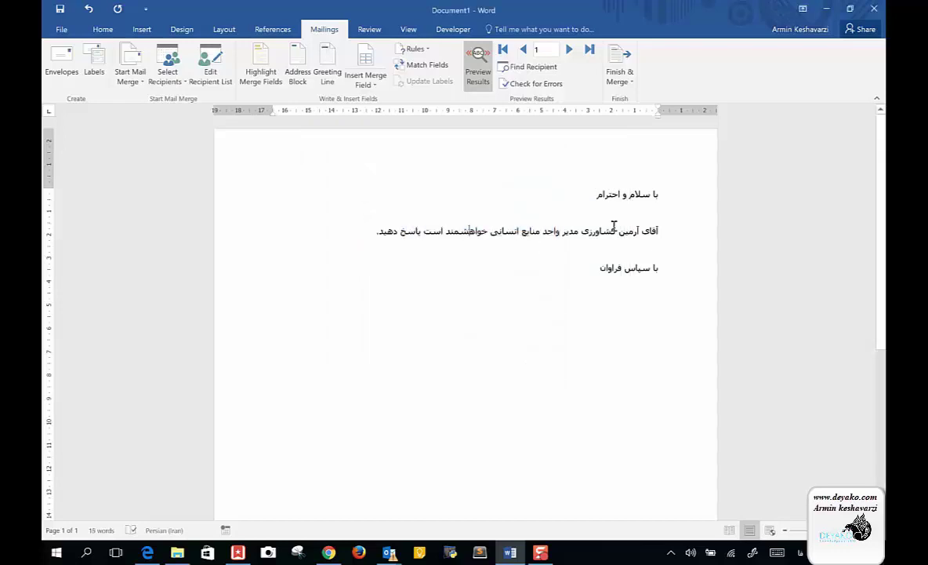
{"action": "left_click", "coordinate": [570, 49]}
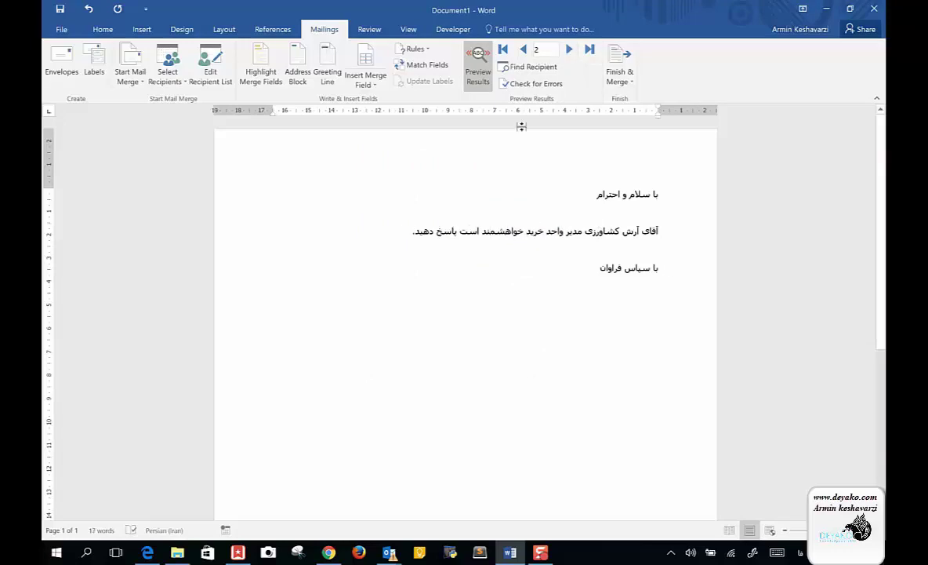
{"action": "left_click", "coordinate": [569, 48]}
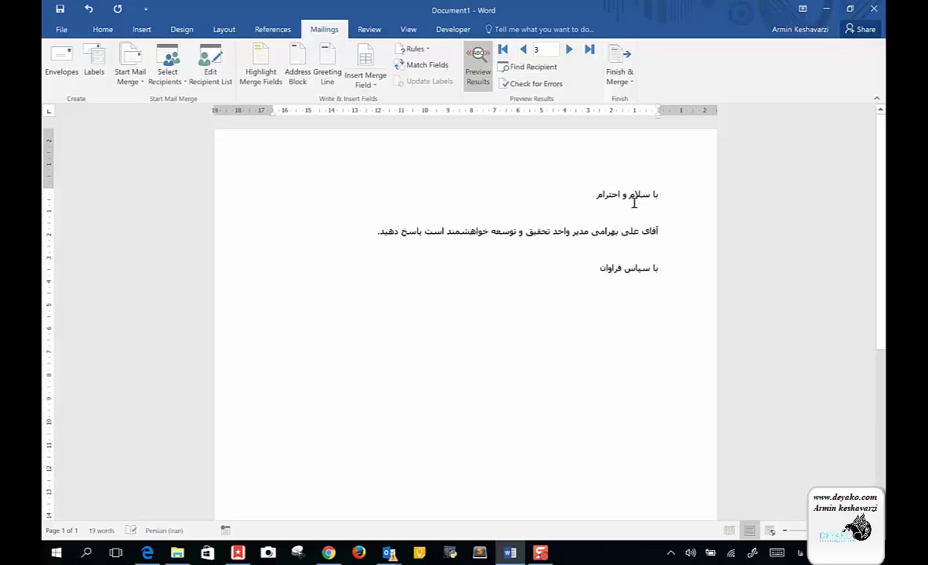
{"action": "left_click", "coordinate": [630, 81]}
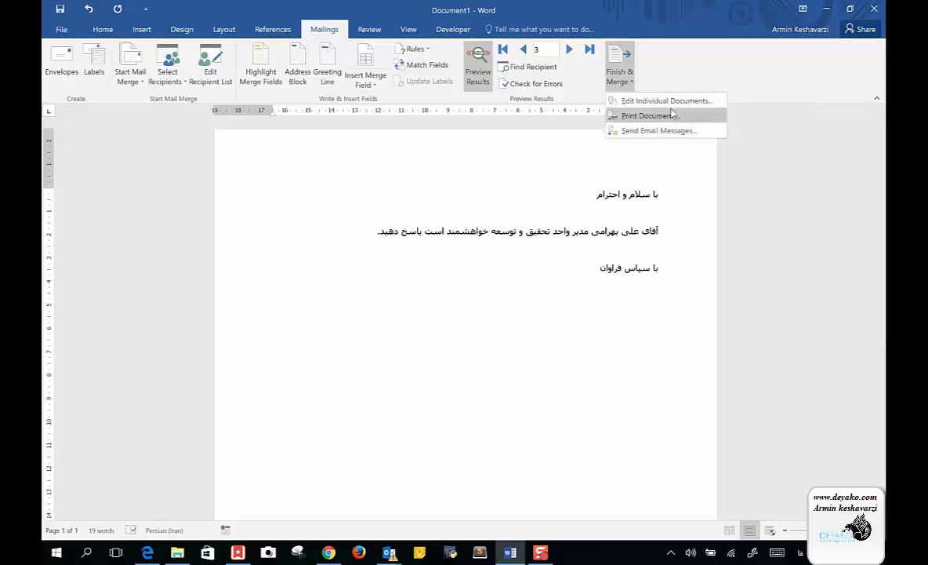
Step: Set up an e-mail merge addressed to Email_Address and begin typing the Persian subject line
{"action": "left_click", "coordinate": [658, 131]}
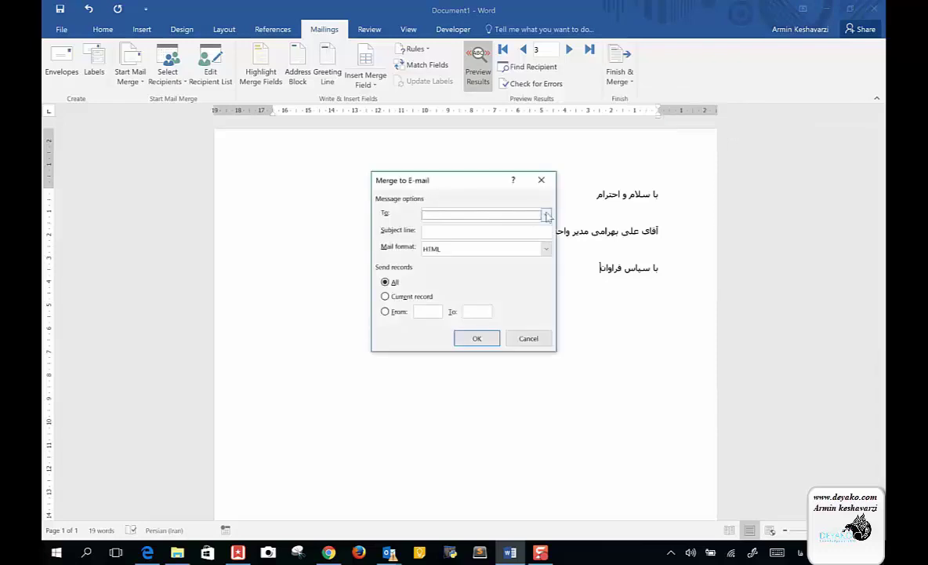
{"action": "left_click", "coordinate": [546, 215]}
{"action": "scroll", "coordinate": [453, 292], "scroll_direction": "down", "scroll_amount": 2}
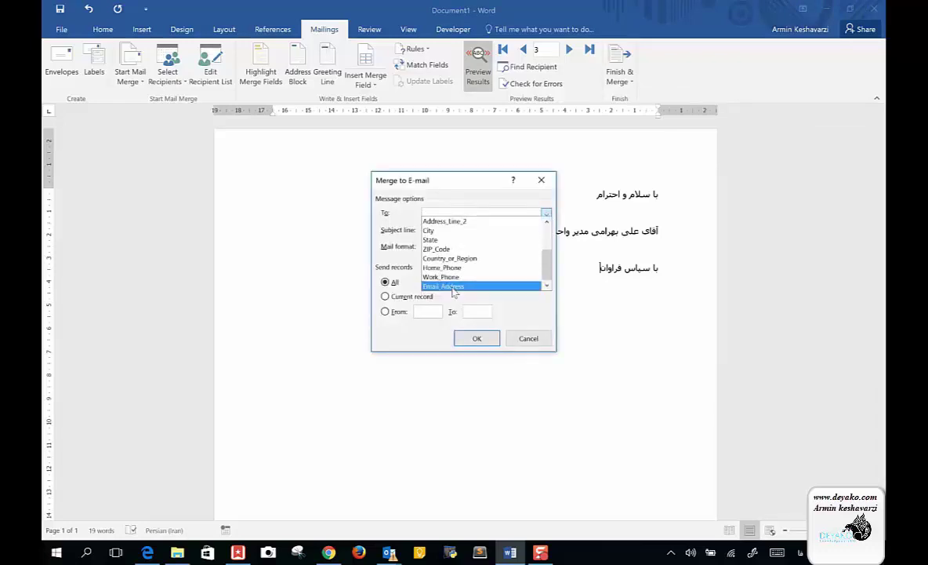
{"action": "left_click", "coordinate": [448, 292]}
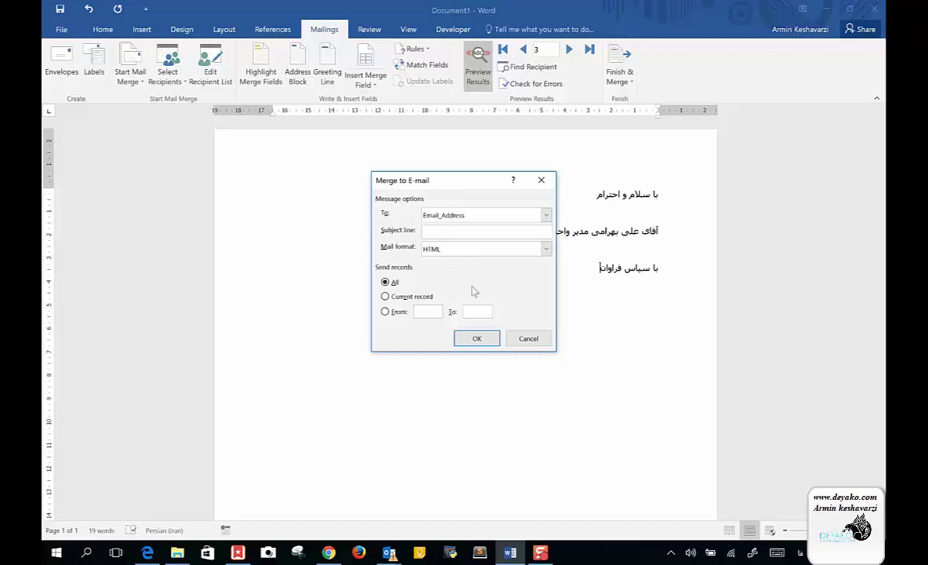
{"action": "type", "text": "ب"}
Step: Cancel the e-mail merge, then view and close Outlook's Mail setup in Control Panel
{"action": "left_click", "coordinate": [529, 338]}
{"action": "left_click", "coordinate": [86, 552]}
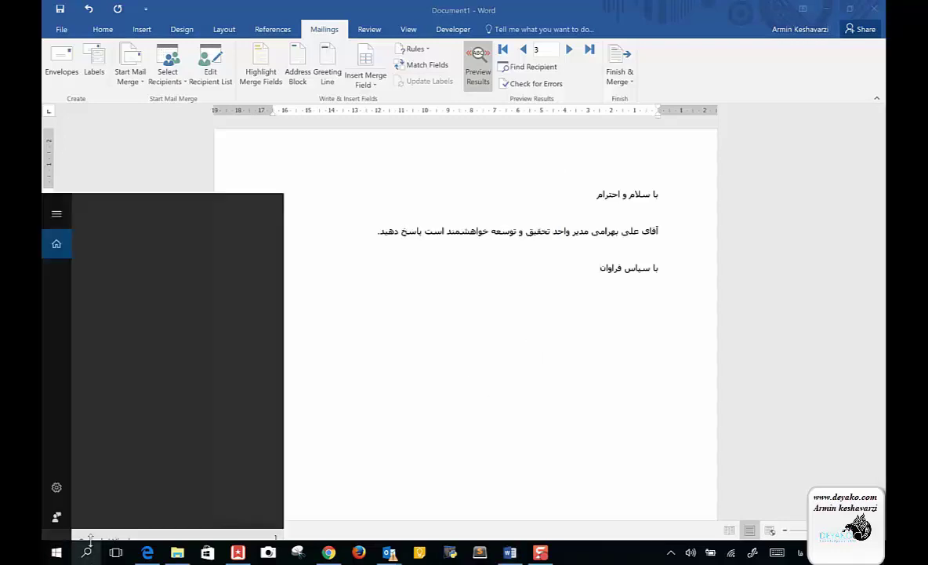
{"action": "type", "text": "c"}
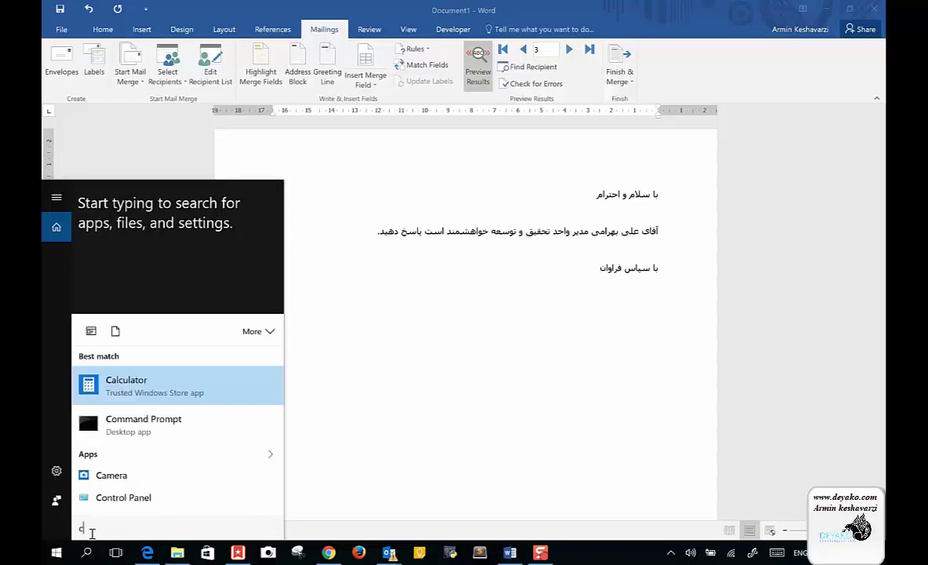
{"action": "type", "text": "ontro"}
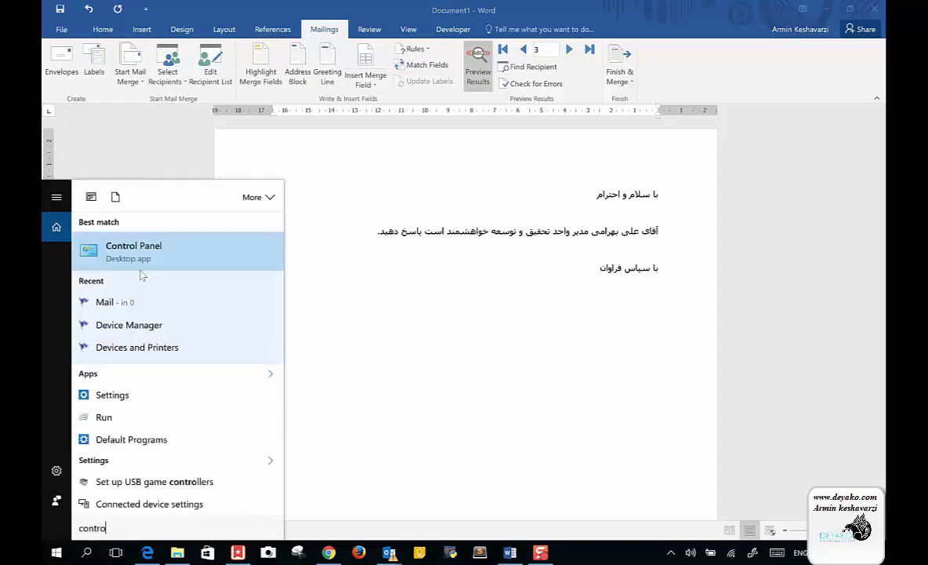
{"action": "left_click", "coordinate": [136, 240]}
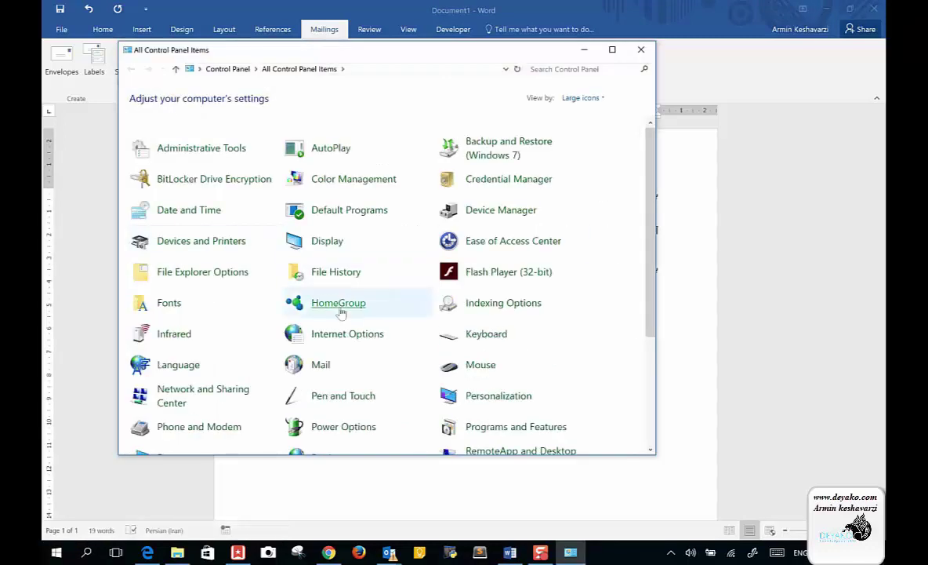
{"action": "left_click", "coordinate": [319, 367]}
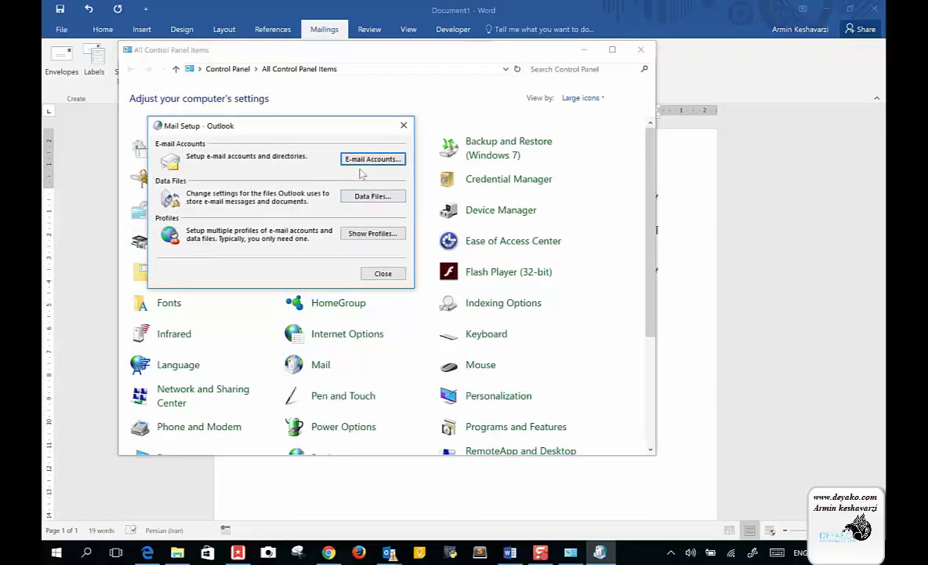
{"action": "left_click", "coordinate": [404, 126]}
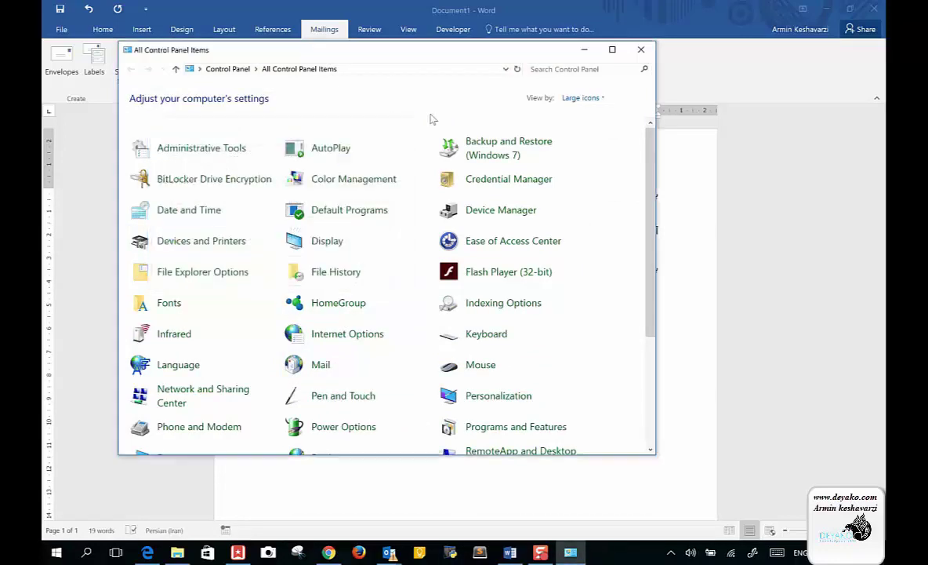
{"action": "left_click", "coordinate": [641, 49]}
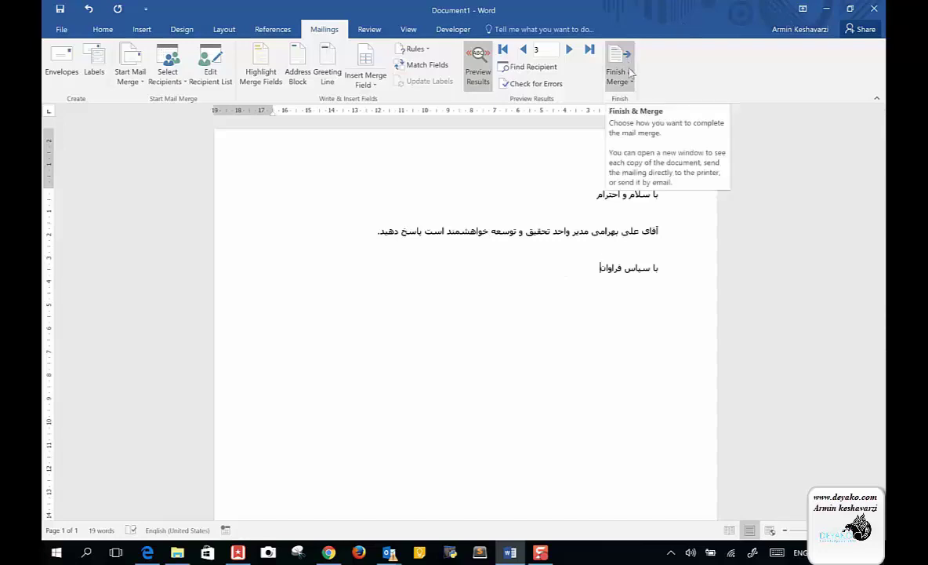
Step: Inspect the merged name paragraph, then reopen 09-Sening Email with MsWord.docx from its folder
{"action": "left_click", "coordinate": [602, 235]}
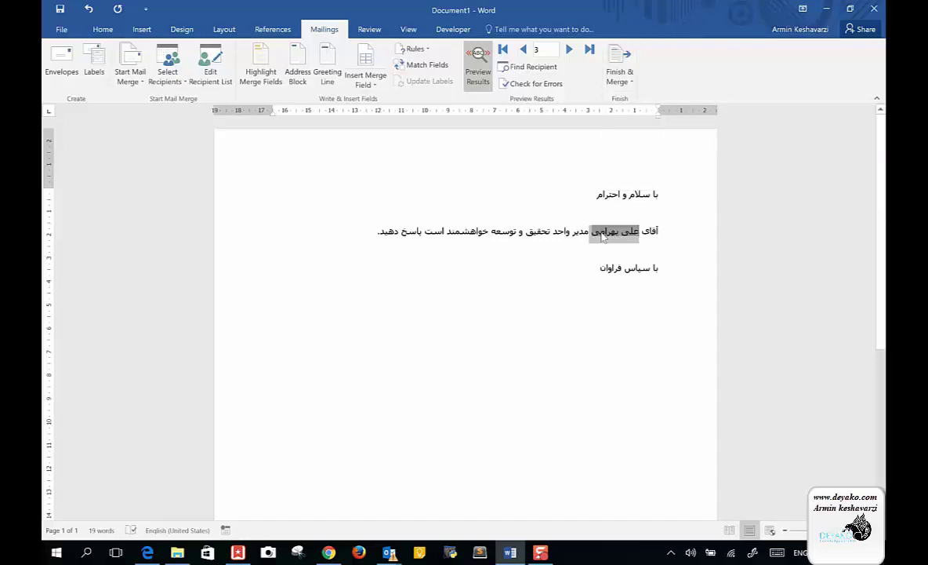
{"action": "triple_click", "coordinate": [602, 235]}
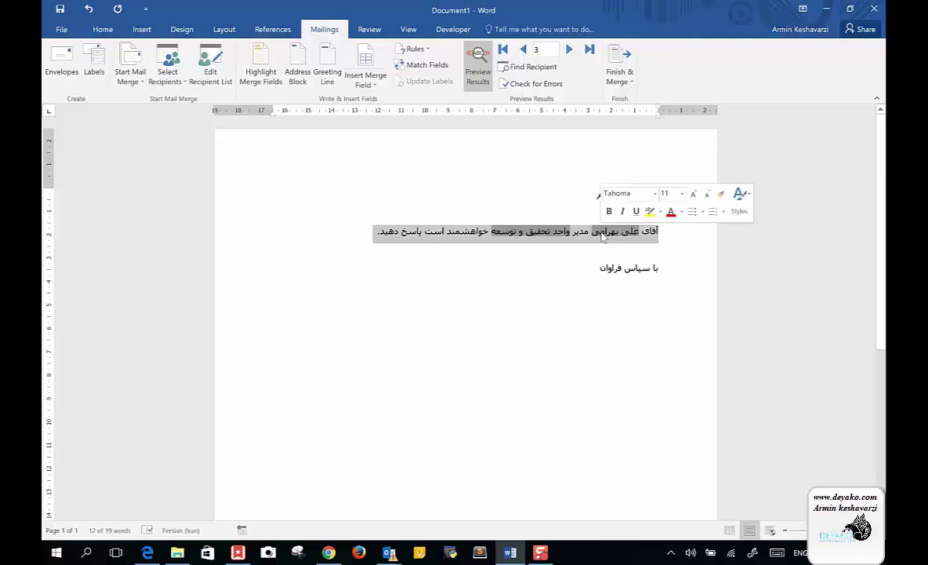
{"action": "left_click", "coordinate": [585, 277]}
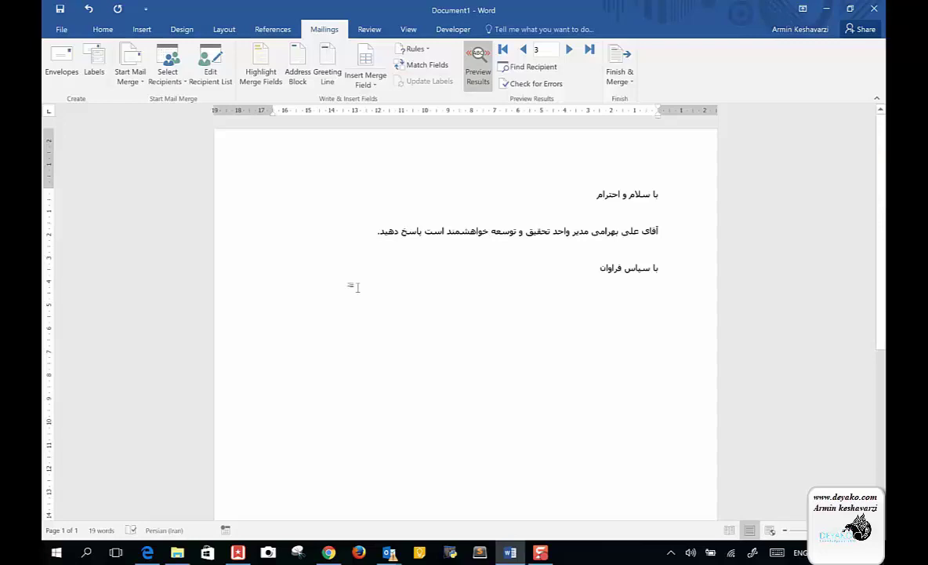
{"action": "left_click", "coordinate": [177, 552]}
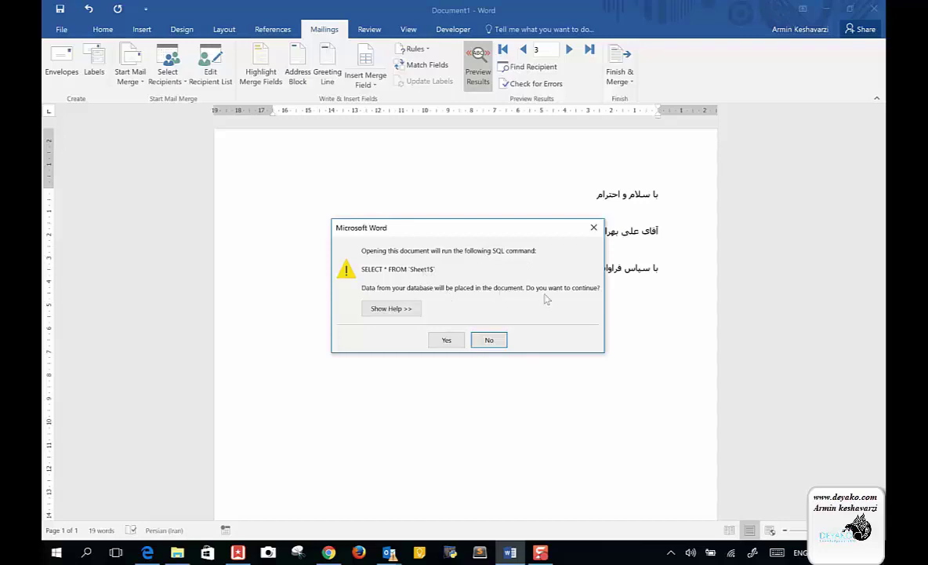
Step: Allow the SELECT * FROM 'Sheet1$' query and inspect the «عنوان» merge field in the letter
{"action": "left_click", "coordinate": [441, 340]}
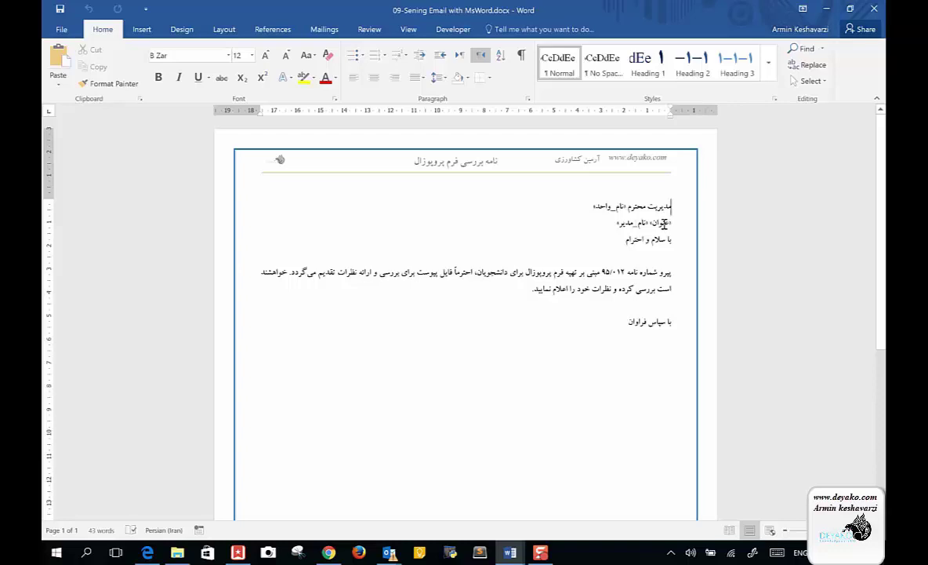
{"action": "double_click", "coordinate": [663, 223]}
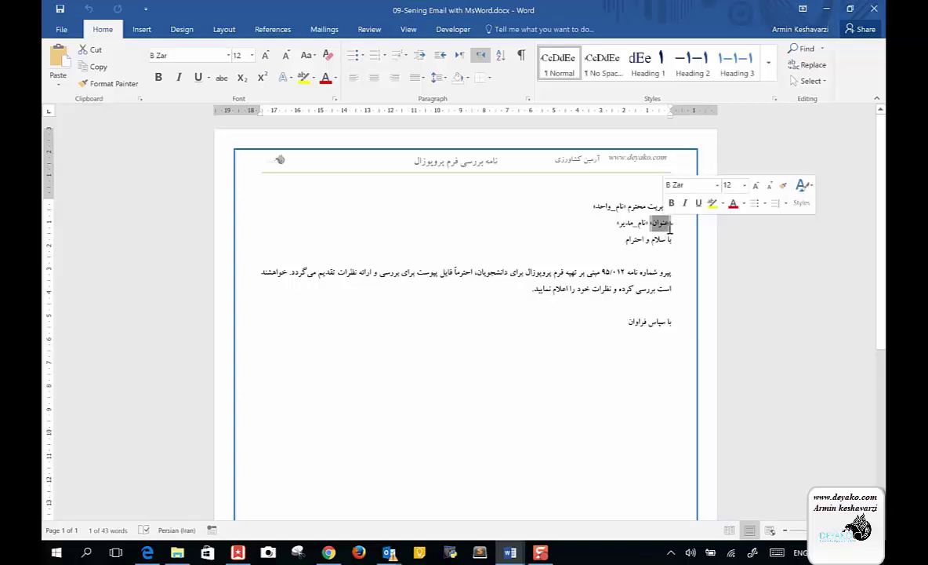
{"action": "left_click", "coordinate": [625, 249]}
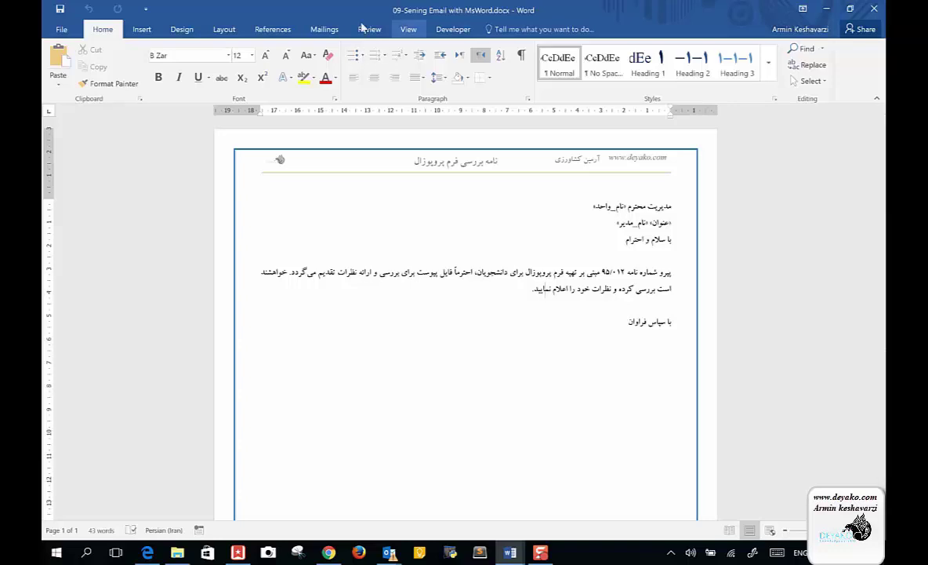
Step: Review the list.xlsx recipient list from the Mailings commands and close it unchanged
{"action": "left_click", "coordinate": [328, 29]}
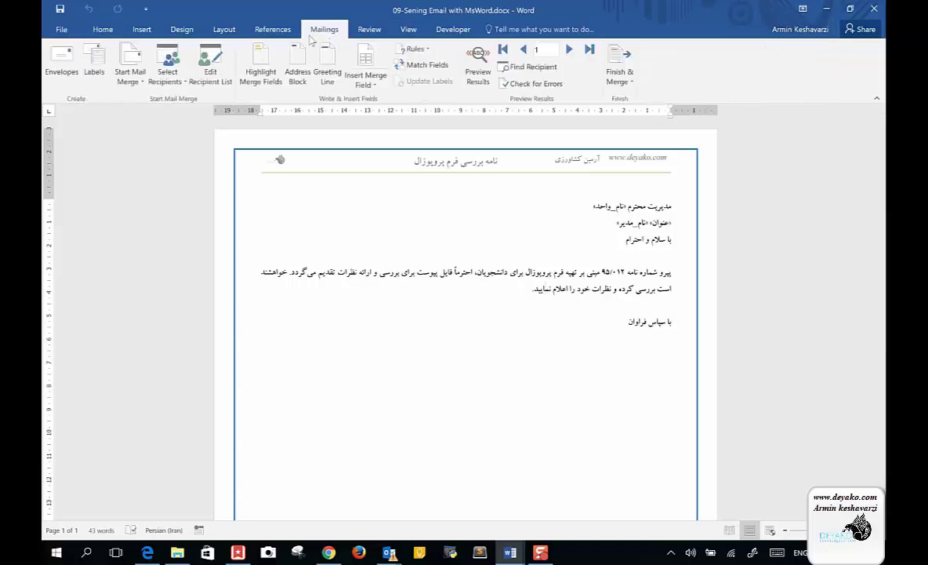
{"action": "left_click", "coordinate": [183, 88]}
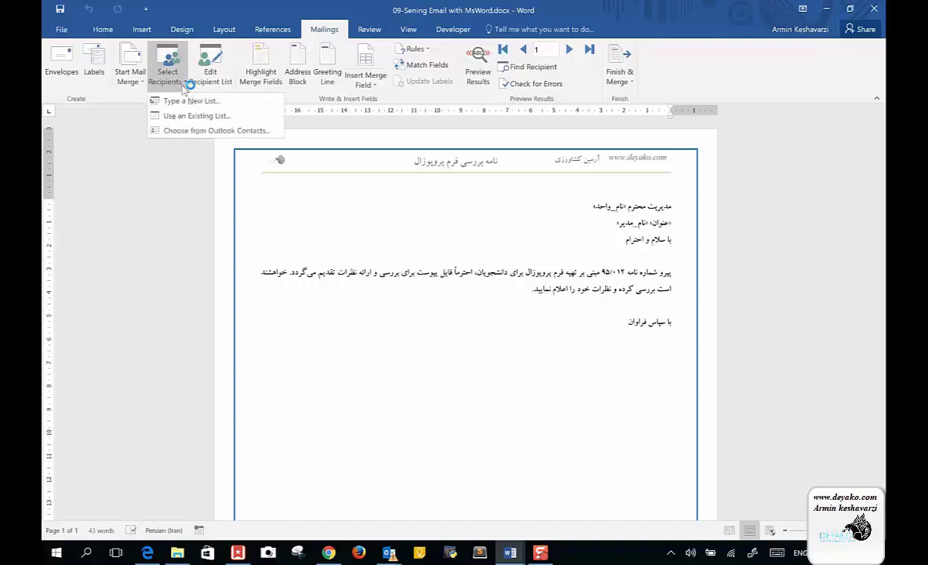
{"action": "left_click", "coordinate": [212, 78]}
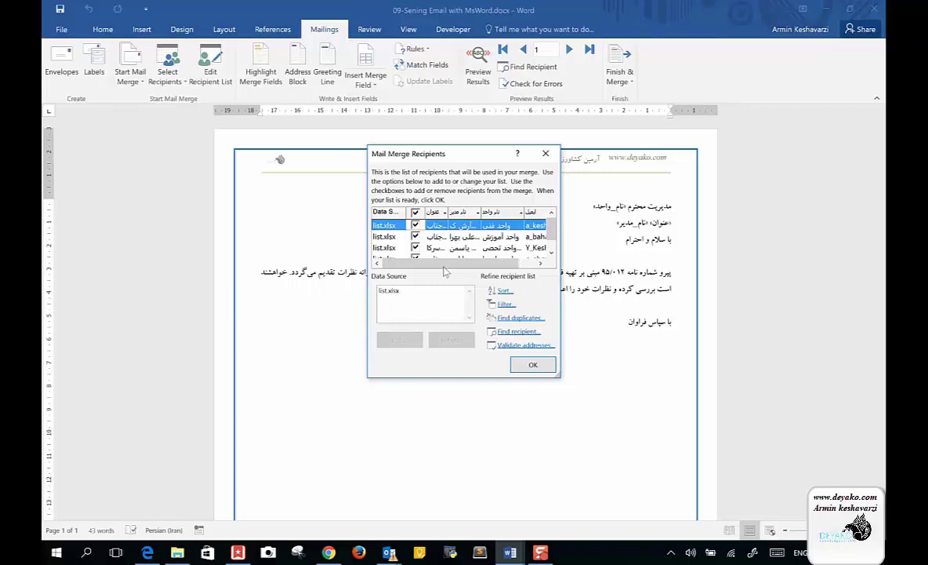
{"action": "left_click", "coordinate": [532, 365]}
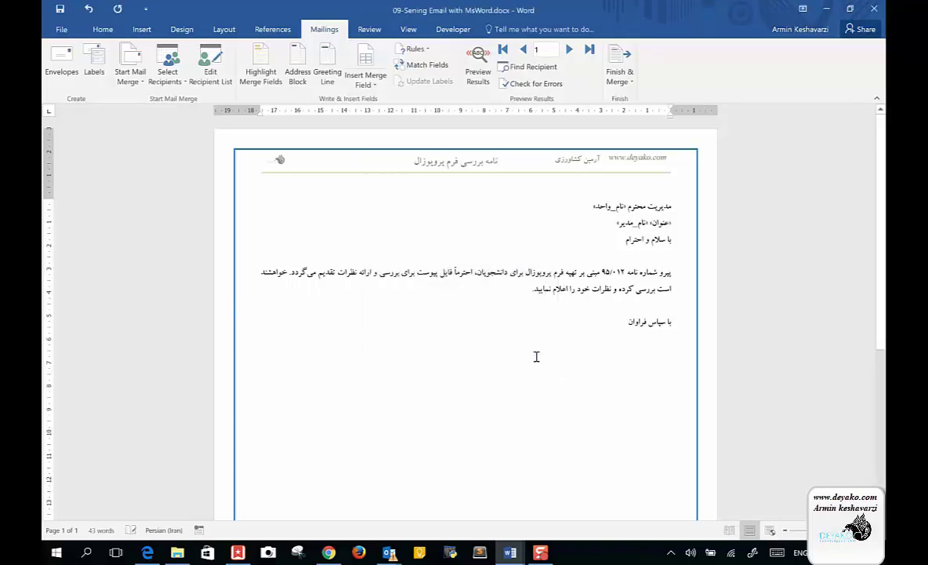
Step: Launch Excel 2016 by searching for 'excel' in Windows search
{"action": "left_click", "coordinate": [87, 553]}
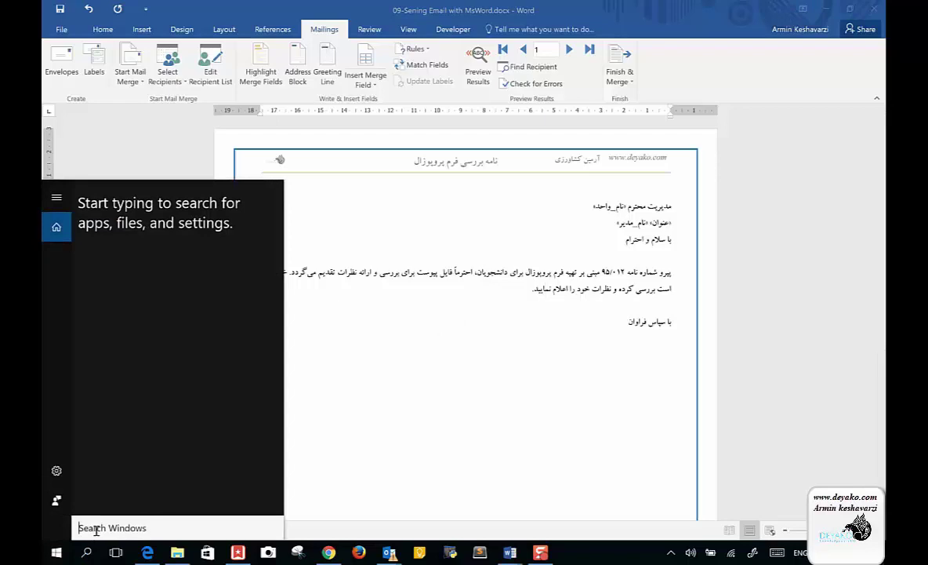
{"action": "type", "text": "excel"}
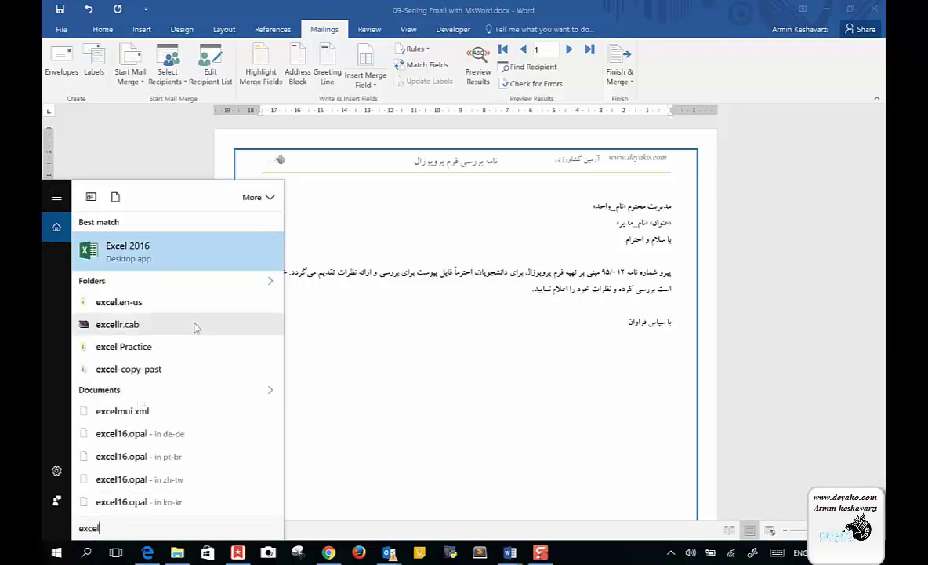
{"action": "left_click", "coordinate": [209, 241]}
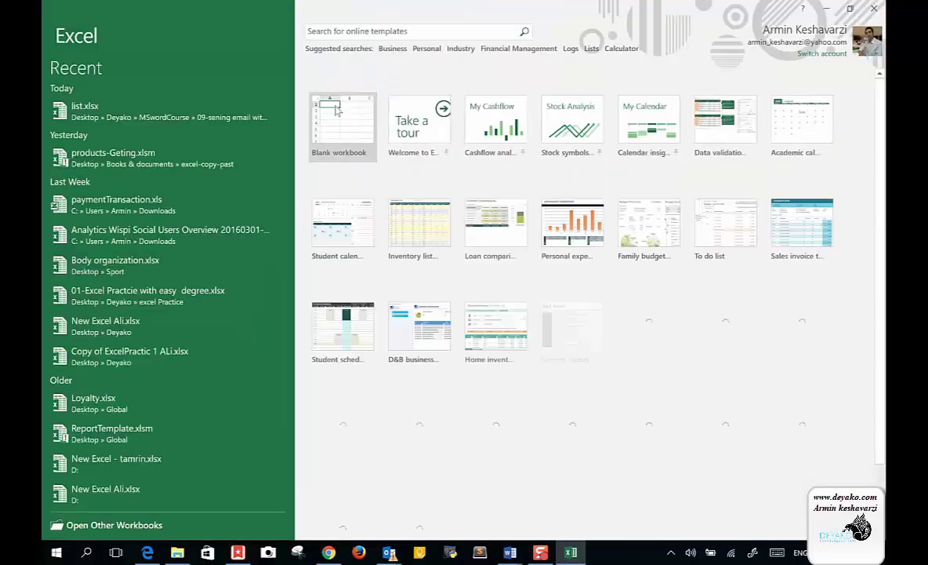
Step: Start a blank workbook, switch input to Persian, and enter the heading عنوان in A1
{"action": "left_click", "coordinate": [334, 105]}
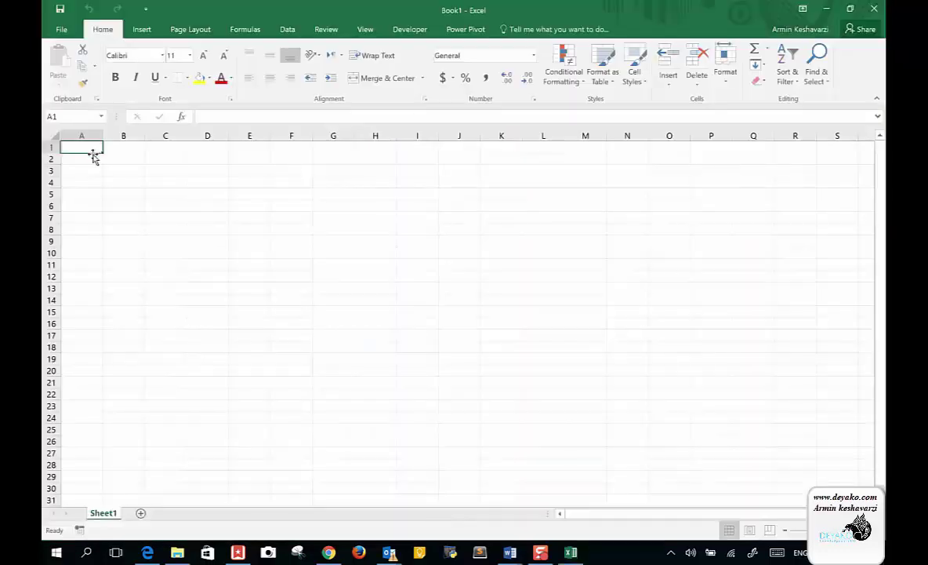
{"action": "type", "text": "khl"}
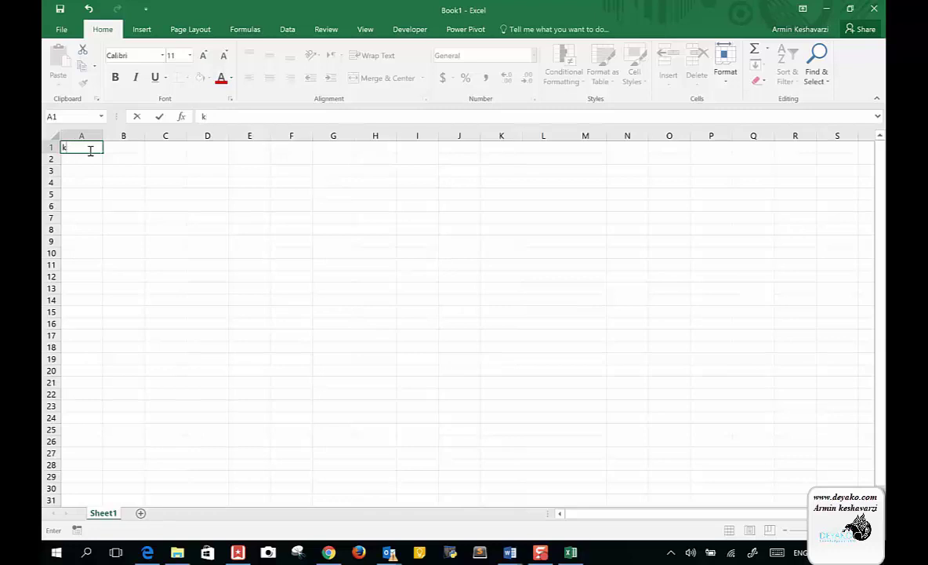
{"action": "key", "text": "BackSpace"}
{"action": "key", "text": "alt+shift"}
{"action": "type", "text": "عتو"}
{"action": "key", "text": "Return"}
{"action": "key", "text": "Right"}
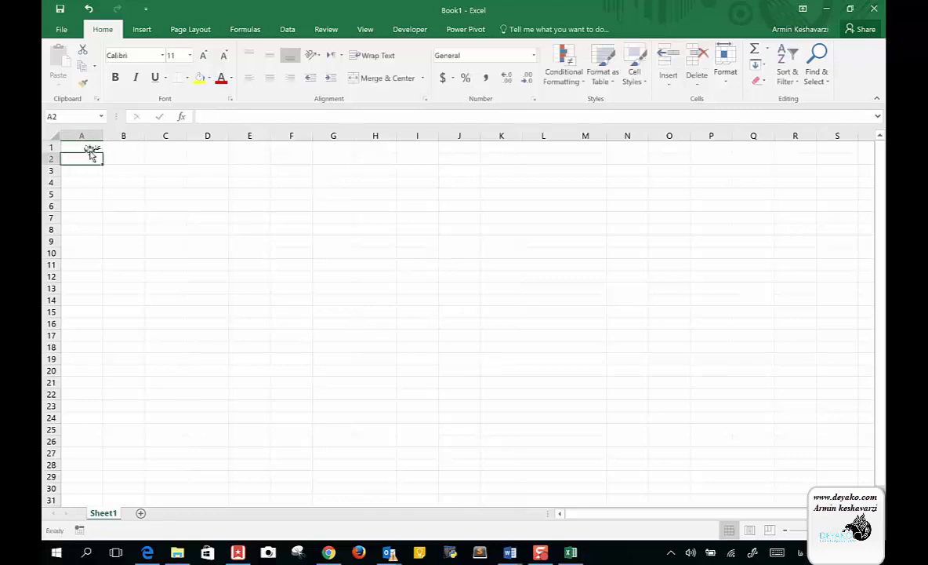
{"action": "key", "text": "Up"}
Step: Enter headings نام, واحد and ایمیل in B1:D1, then close Excel without saving
{"action": "type", "text": "نام"}
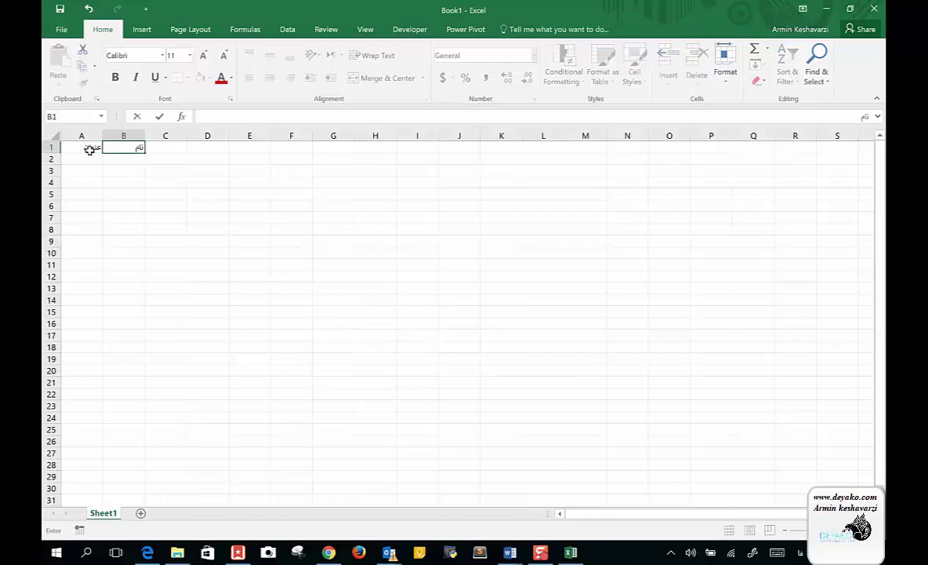
{"action": "key", "text": "Right"}
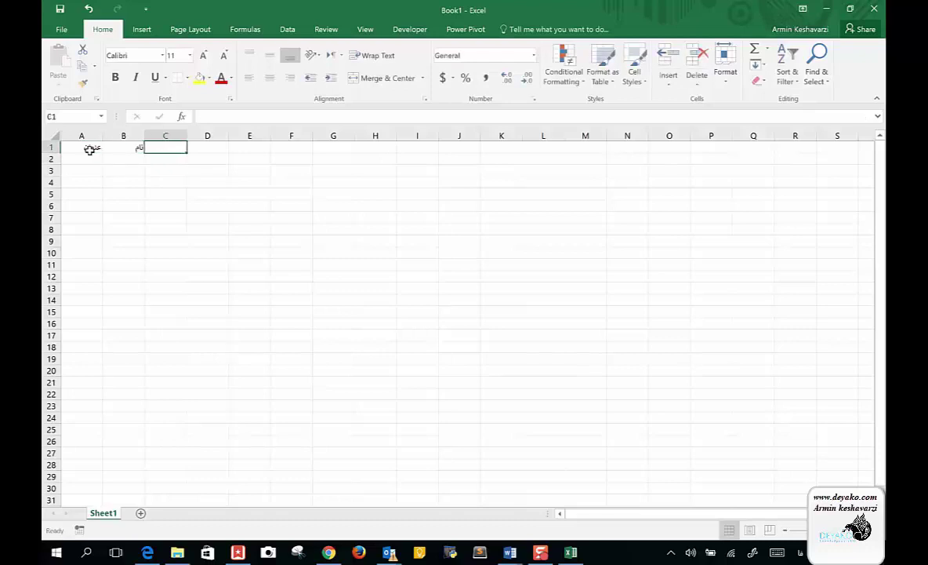
{"action": "type", "text": "واحد"}
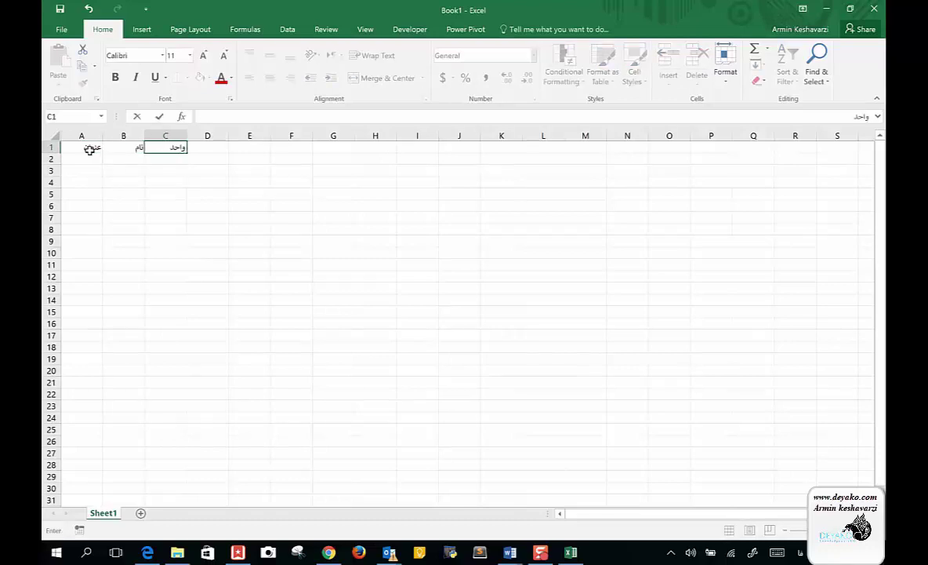
{"action": "key", "text": "ctrl+Return"}
{"action": "key", "text": "Right"}
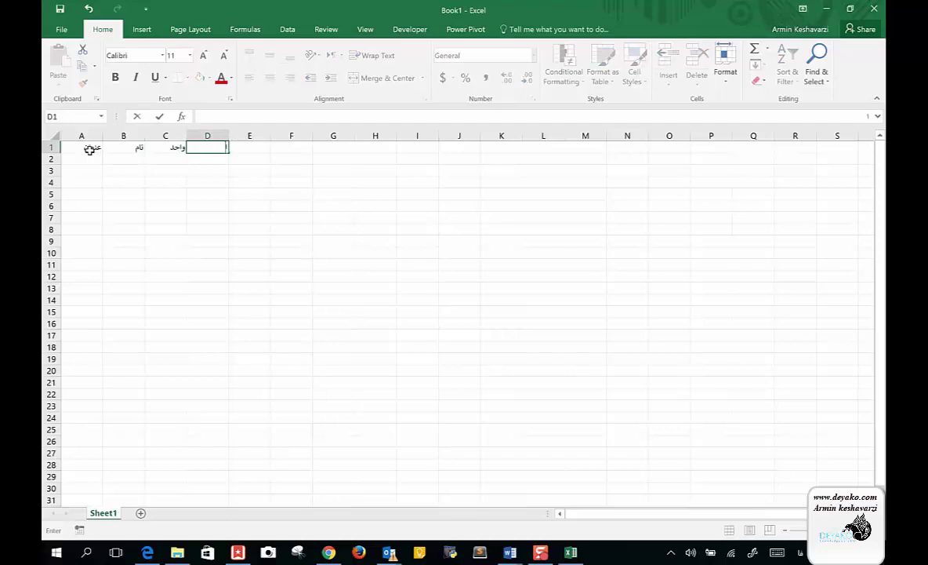
{"action": "type", "text": "ایمیل"}
{"action": "left_click", "coordinate": [874, 8]}
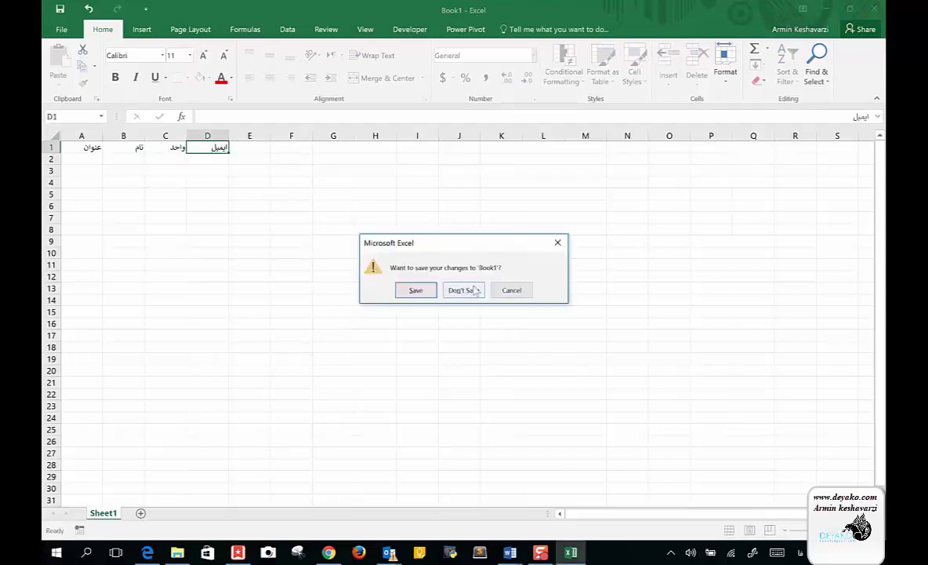
{"action": "left_click", "coordinate": [471, 291]}
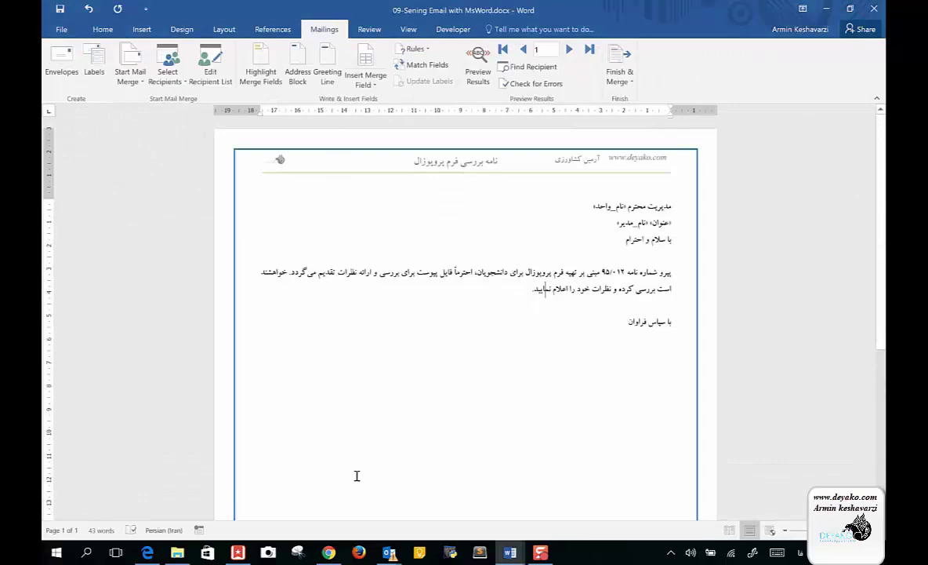
Step: Open list.xlsx from the 09-sening email with Msword folder in File Explorer
{"action": "left_click", "coordinate": [177, 552]}
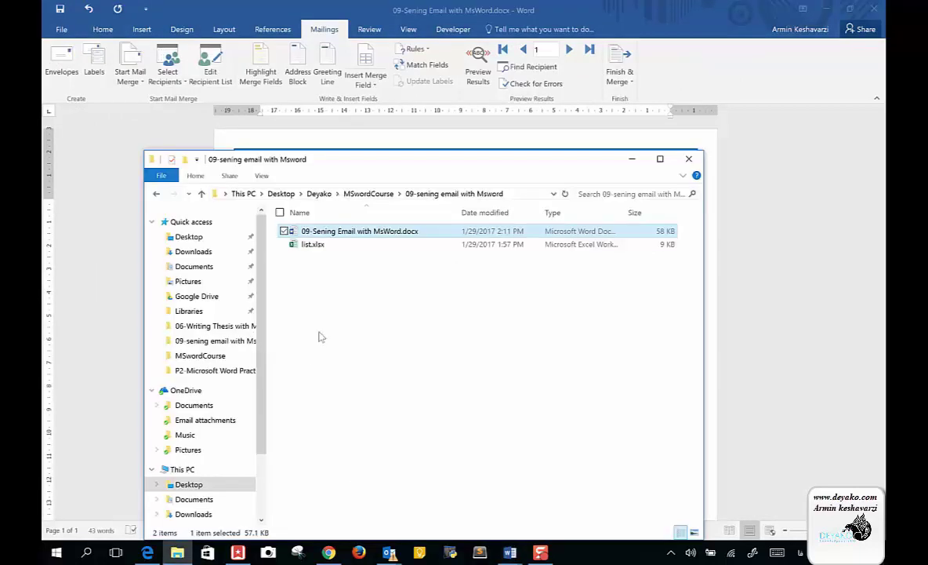
{"action": "left_click", "coordinate": [312, 246]}
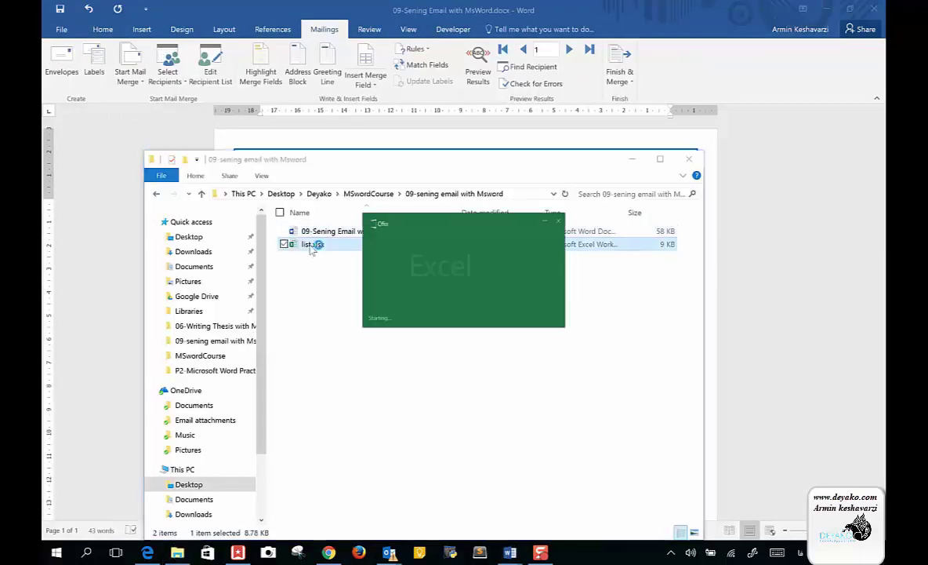
{"action": "left_click", "coordinate": [632, 160]}
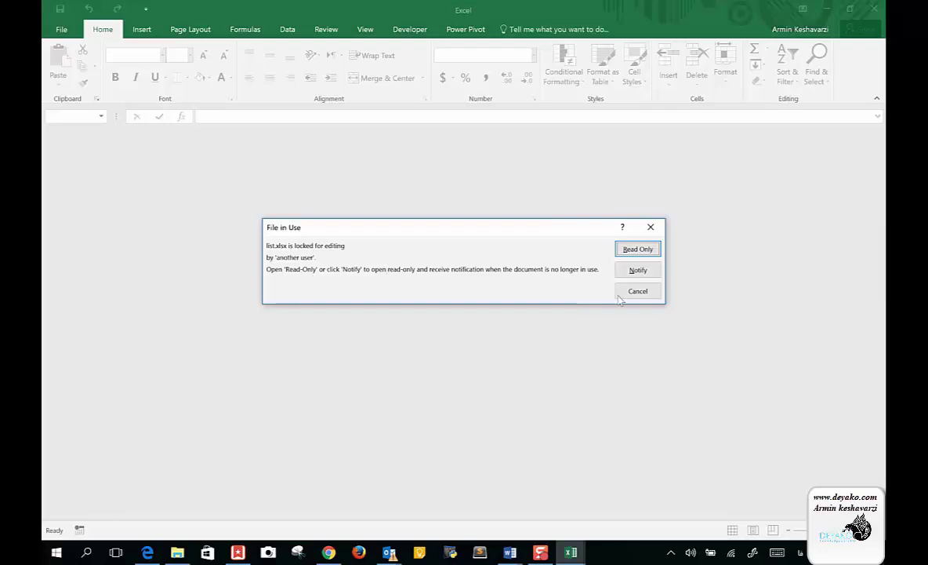
Step: Open list.xlsx read-only, inspect its title, name and unit columns, and autofit column D
{"action": "left_click", "coordinate": [654, 249]}
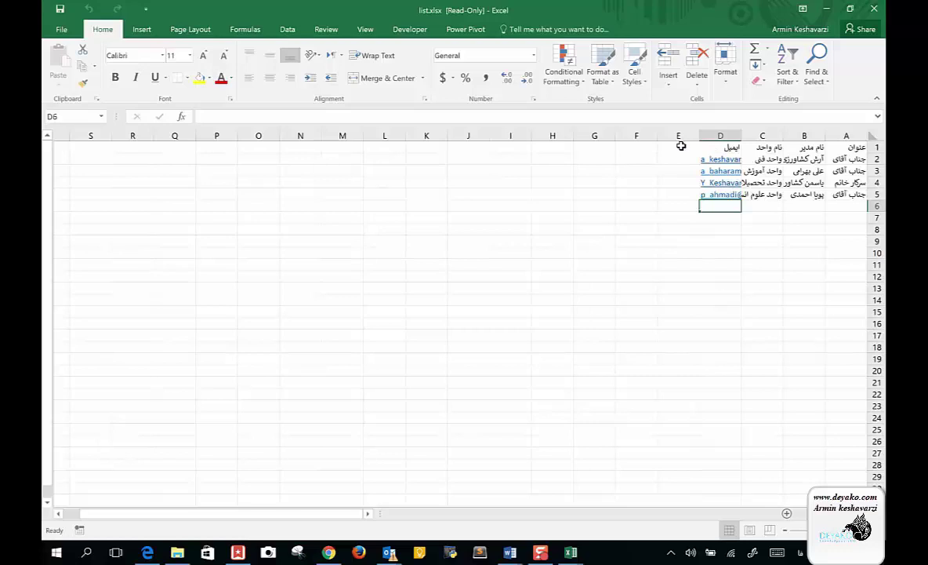
{"action": "left_click", "coordinate": [192, 29]}
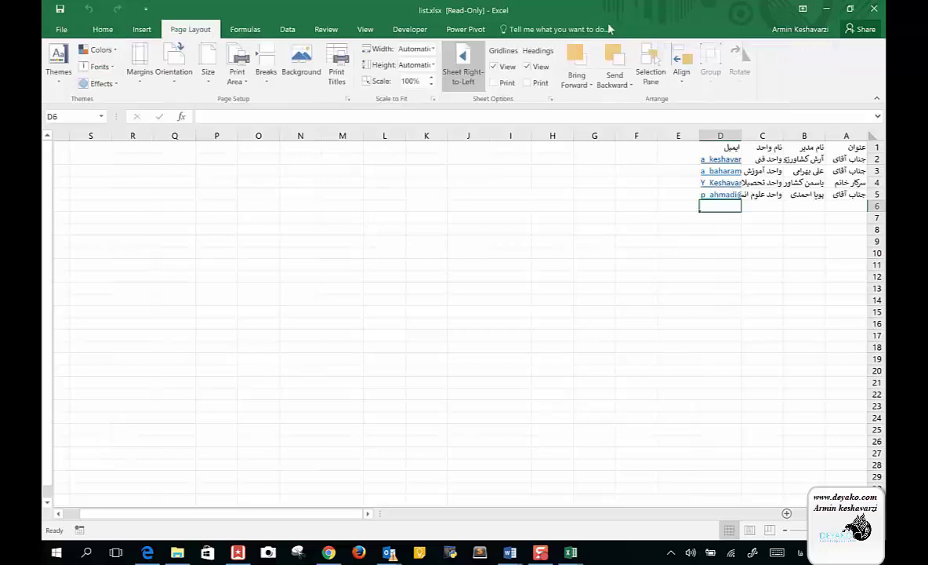
{"action": "left_click", "coordinate": [103, 29]}
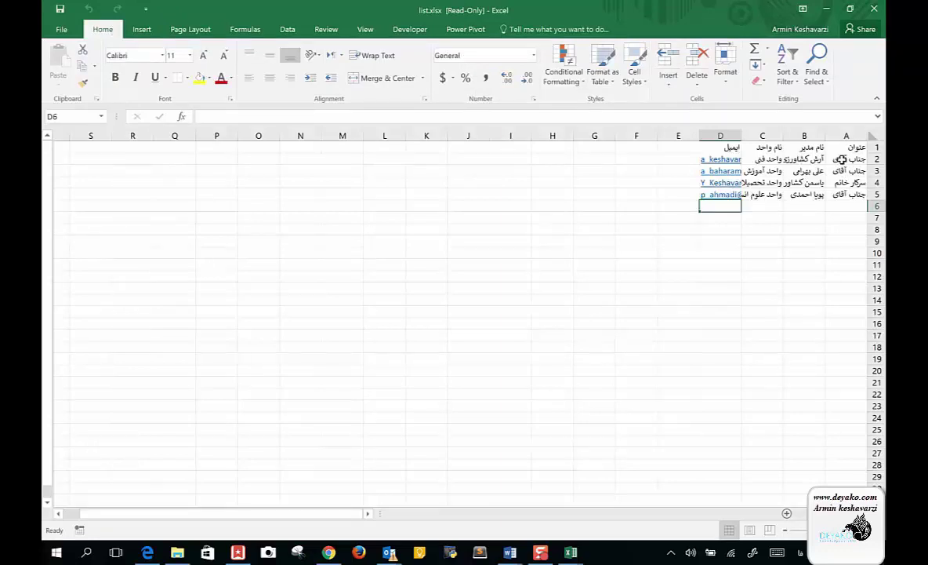
{"action": "left_click", "coordinate": [840, 159]}
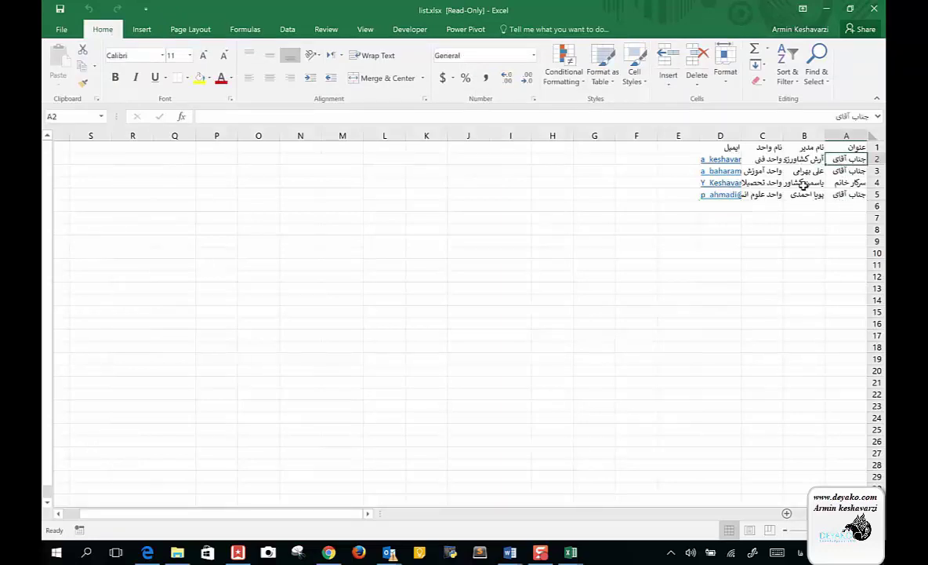
{"action": "left_click", "coordinate": [795, 181]}
{"action": "left_click", "coordinate": [761, 159]}
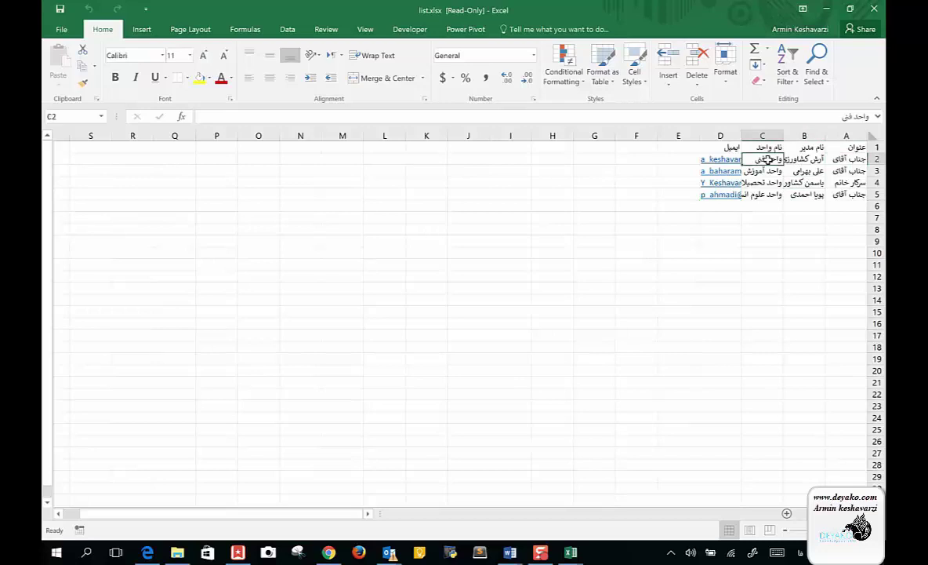
{"action": "double_click", "coordinate": [697, 136]}
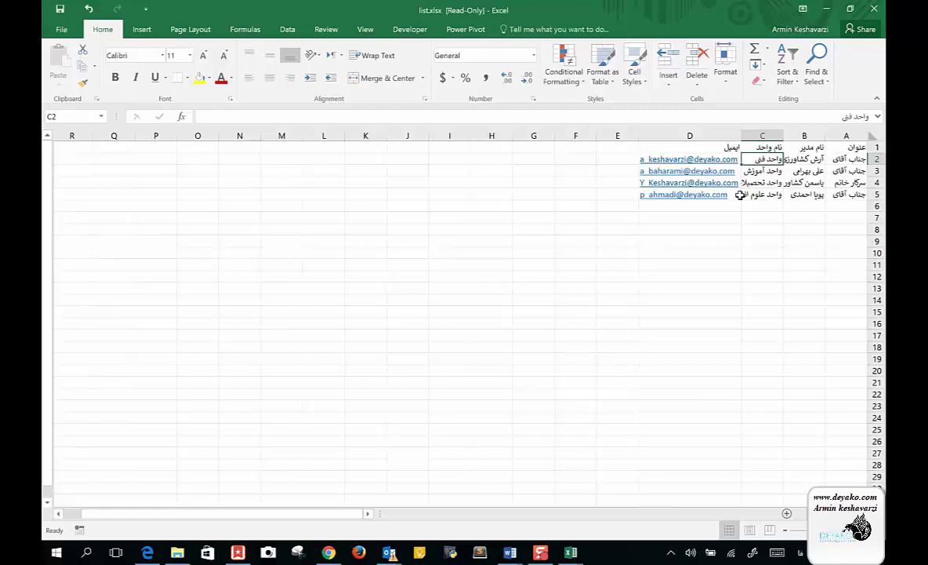
Step: Close list.xlsx, dismissing the read-only and save-copy prompts, without saving changes
{"action": "left_click", "coordinate": [874, 8]}
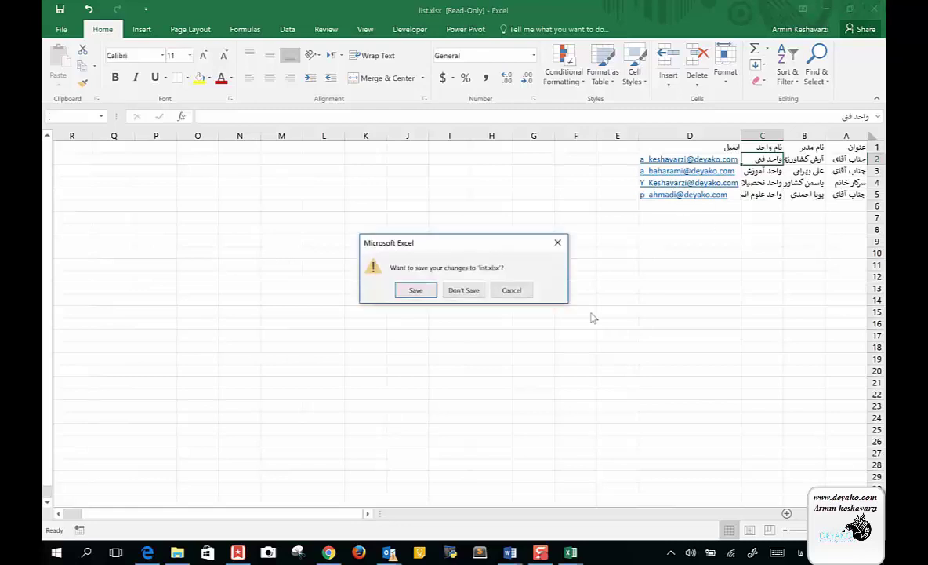
{"action": "left_click", "coordinate": [414, 289]}
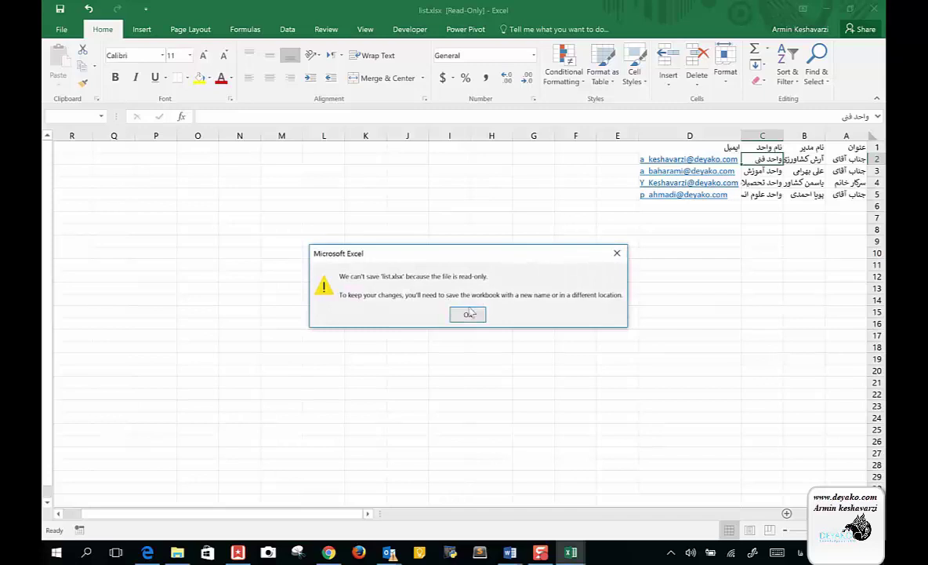
{"action": "left_click", "coordinate": [468, 315]}
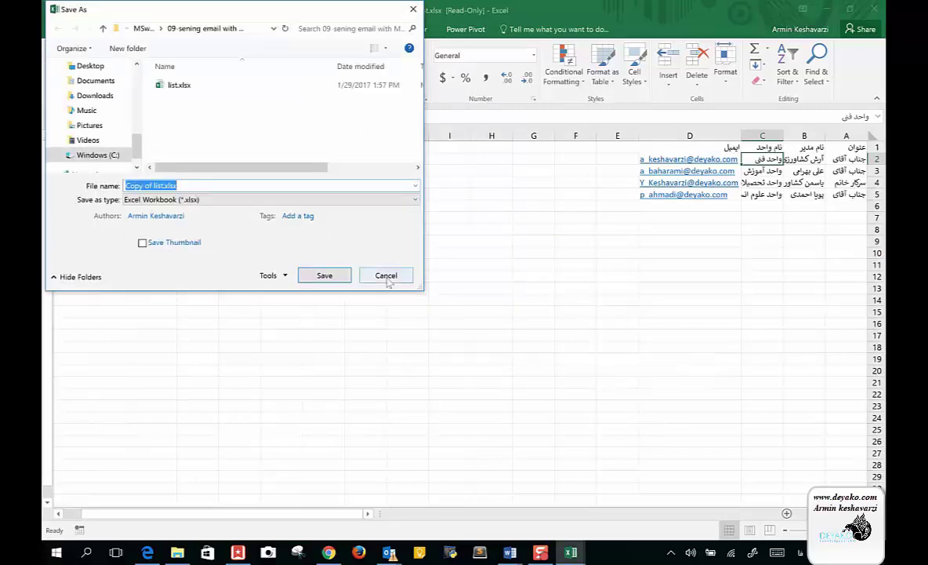
{"action": "left_click", "coordinate": [382, 272]}
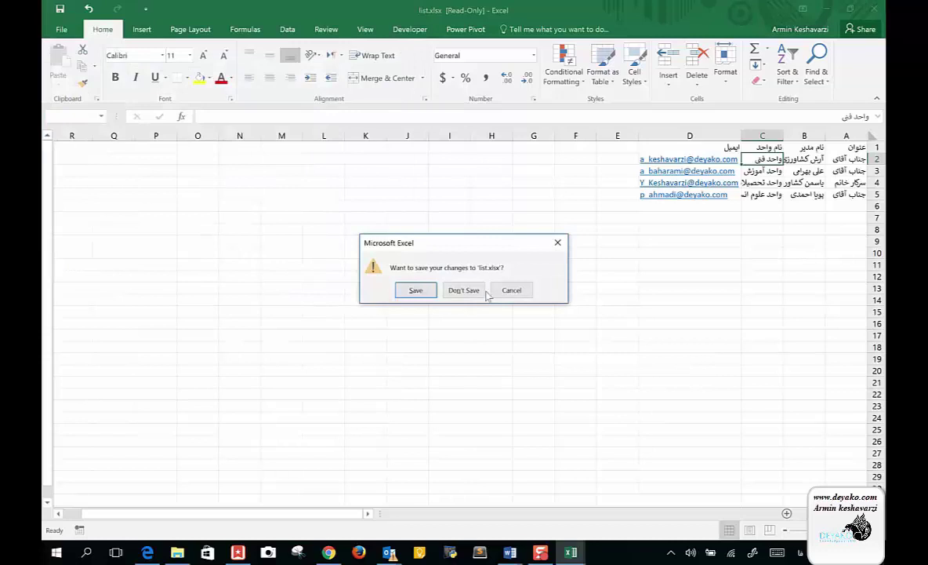
{"action": "left_click", "coordinate": [464, 290]}
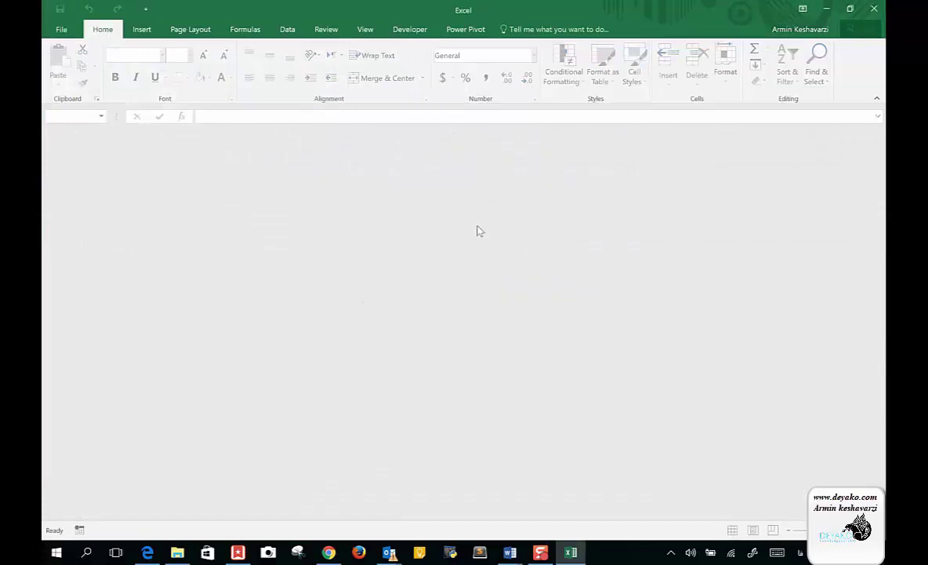
Step: Quit Excel and choose Use an Existing List as the Word recipients source
{"action": "left_click", "coordinate": [881, 8]}
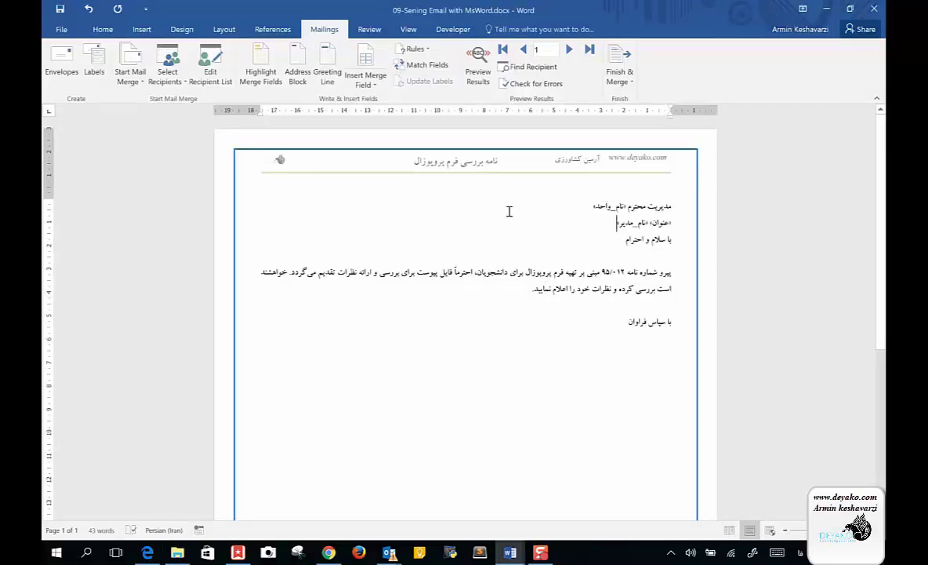
{"action": "left_click", "coordinate": [169, 71]}
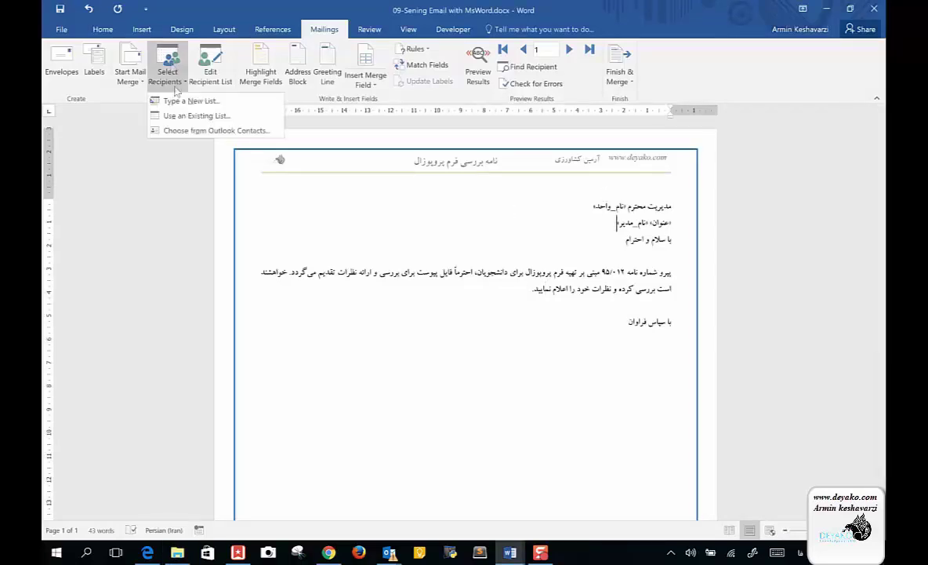
{"action": "left_click", "coordinate": [196, 116]}
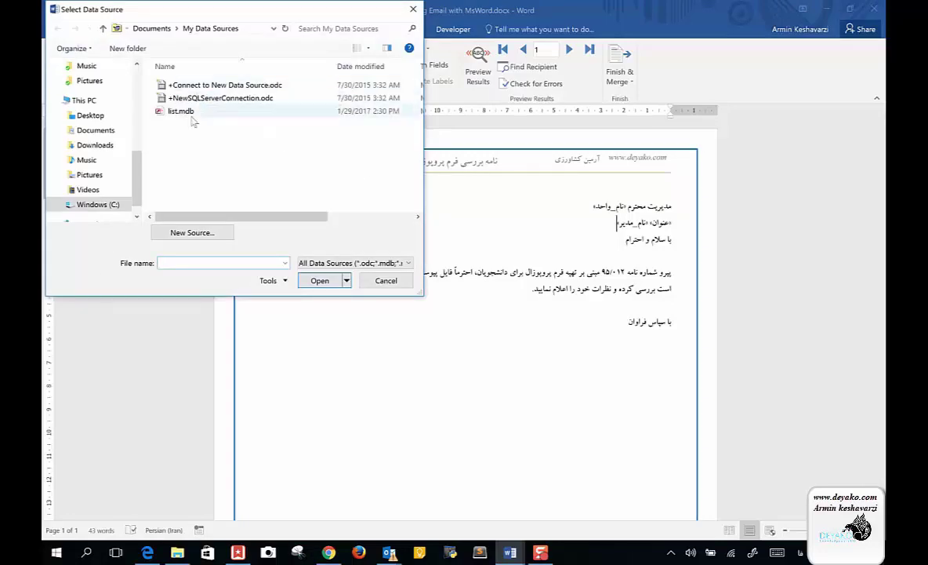
Step: Browse Desktop > Deyako > MSwordCourse > 09-sening email with Msword and open list.xlsx
{"action": "left_click", "coordinate": [96, 116]}
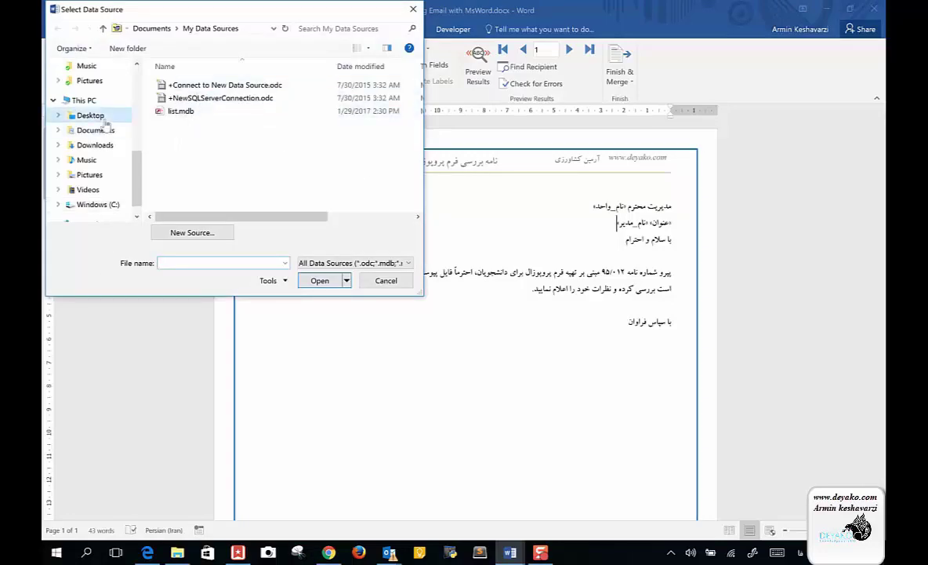
{"action": "double_click", "coordinate": [361, 81]}
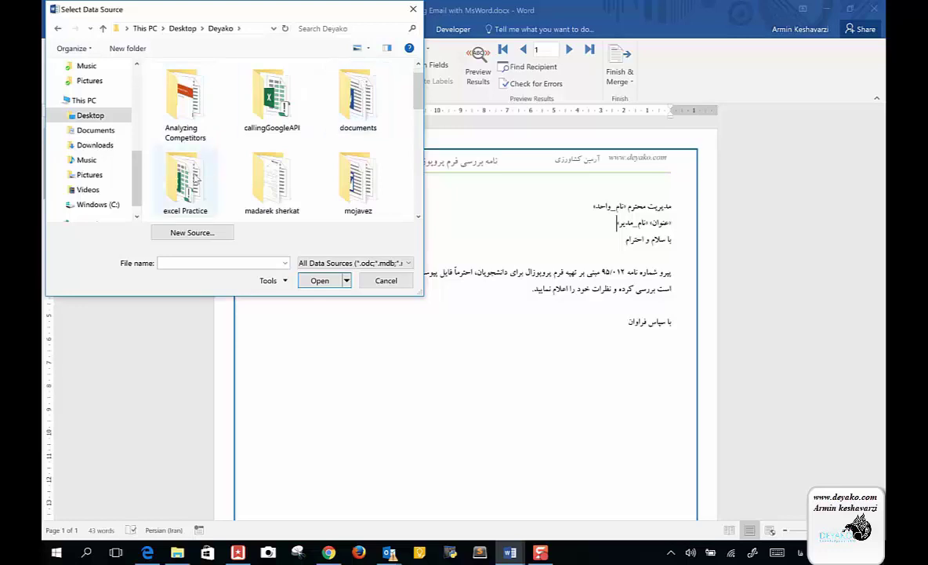
{"action": "scroll", "coordinate": [196, 179], "scroll_direction": "down", "scroll_amount": 3}
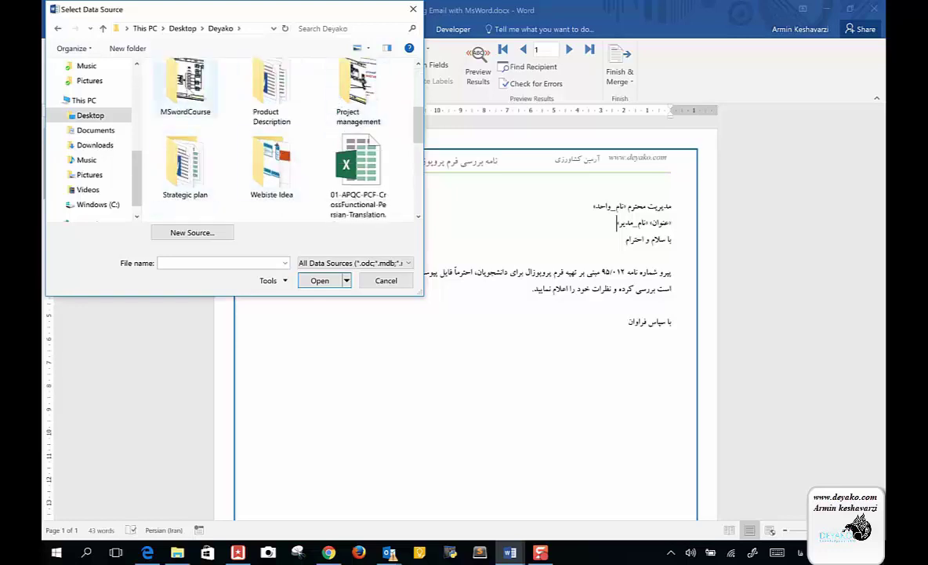
{"action": "double_click", "coordinate": [185, 87]}
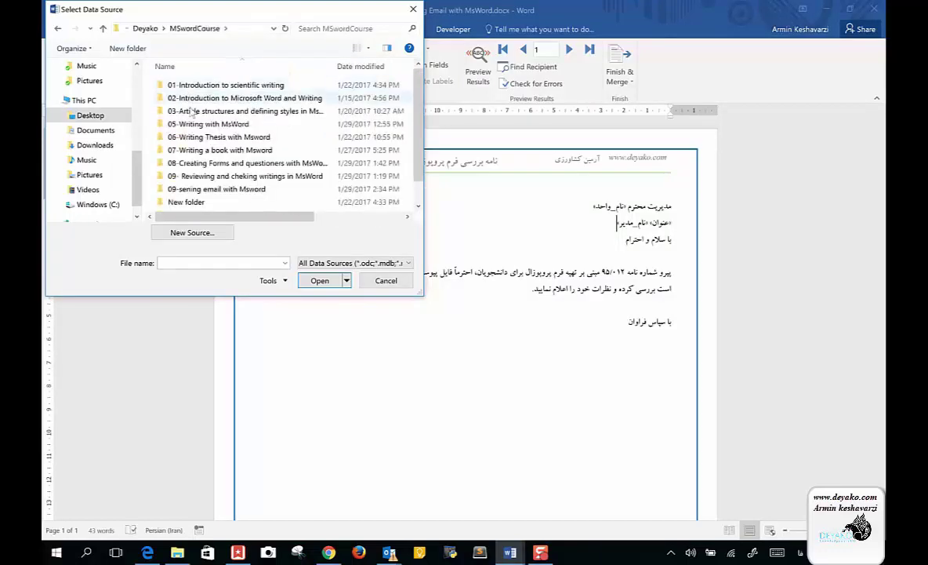
{"action": "double_click", "coordinate": [203, 190]}
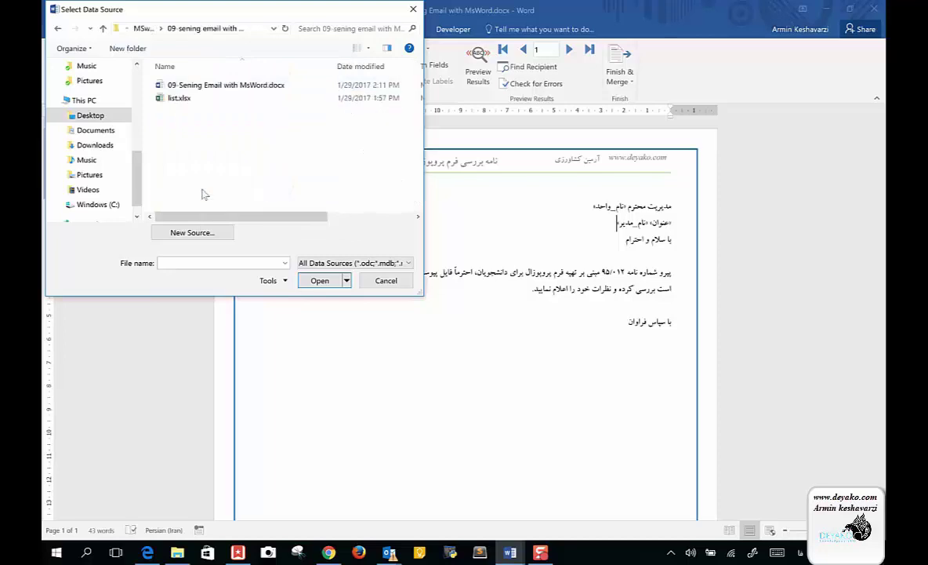
{"action": "left_click", "coordinate": [166, 100]}
{"action": "left_click", "coordinate": [320, 283]}
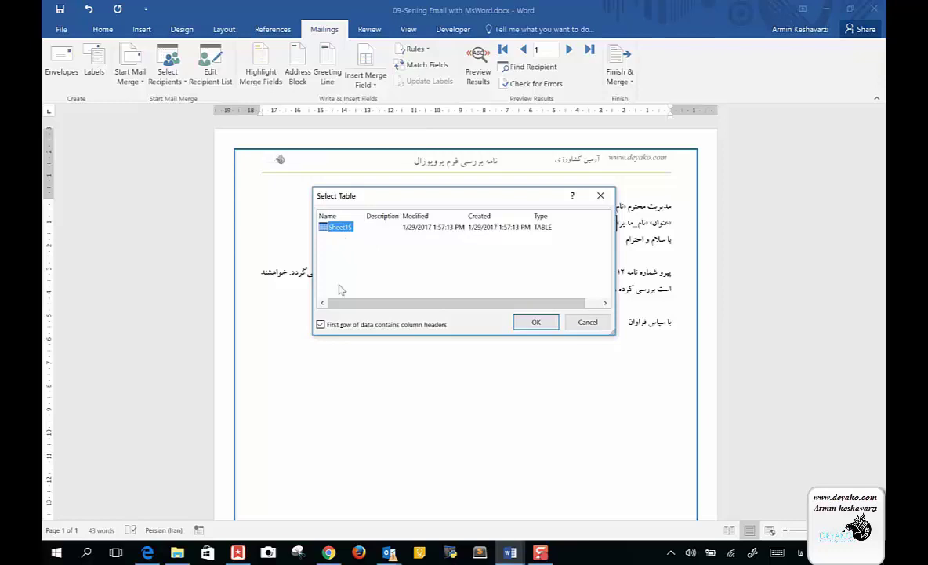
Step: Confirm Sheet1$ as the recipient table and glance at the merge field list
{"action": "left_click", "coordinate": [536, 321]}
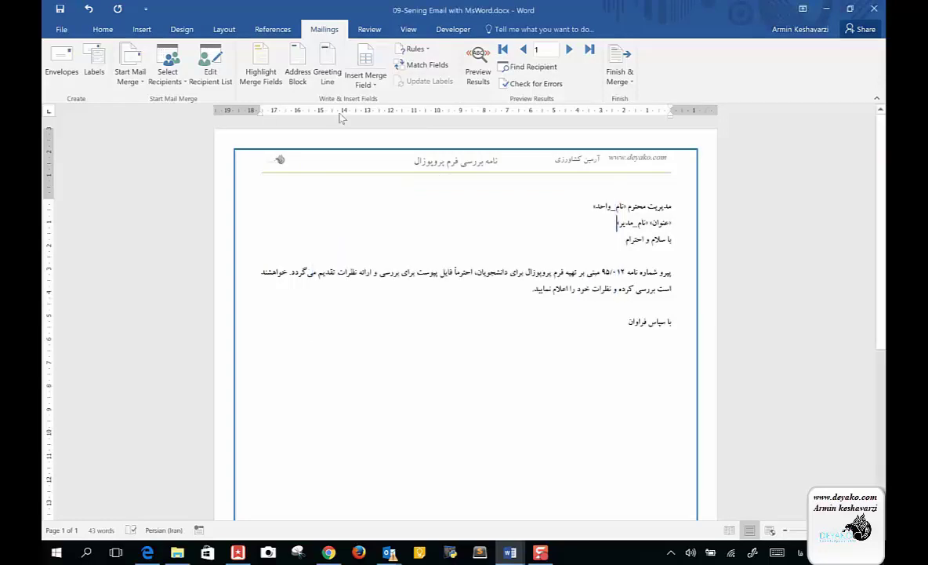
{"action": "left_click", "coordinate": [368, 84]}
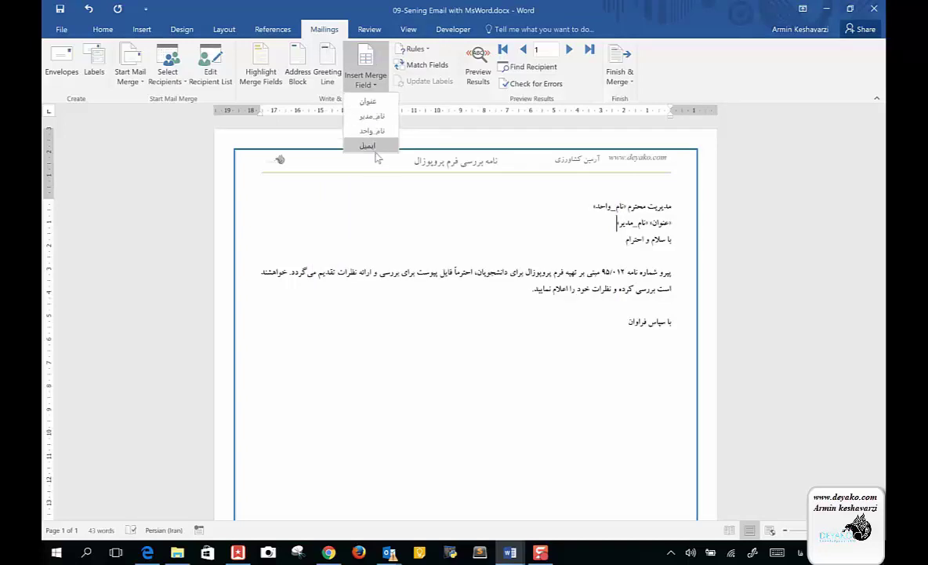
{"action": "left_click", "coordinate": [626, 210]}
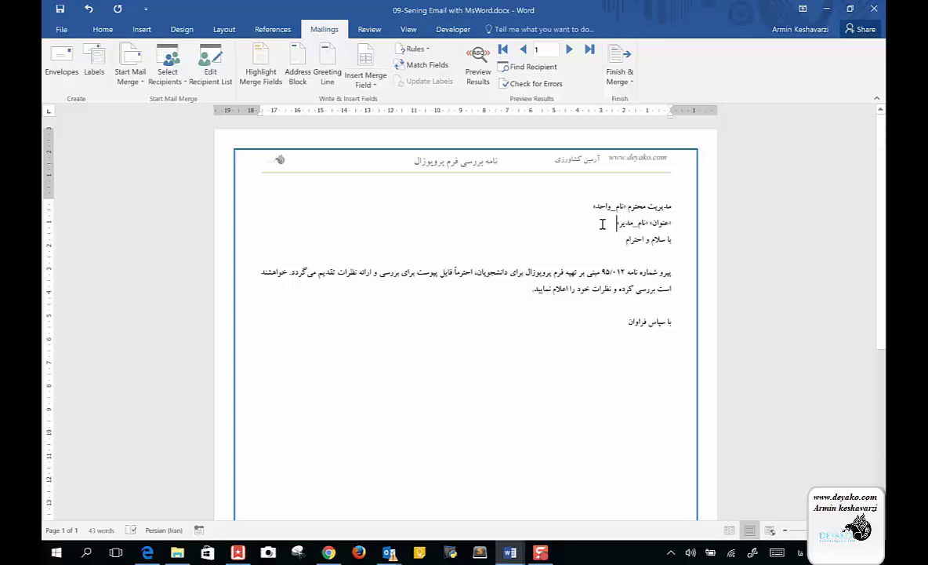
Step: Delete the «نام_واحد» field after «مدیریت محترم» on the first line
{"action": "left_click", "coordinate": [627, 206]}
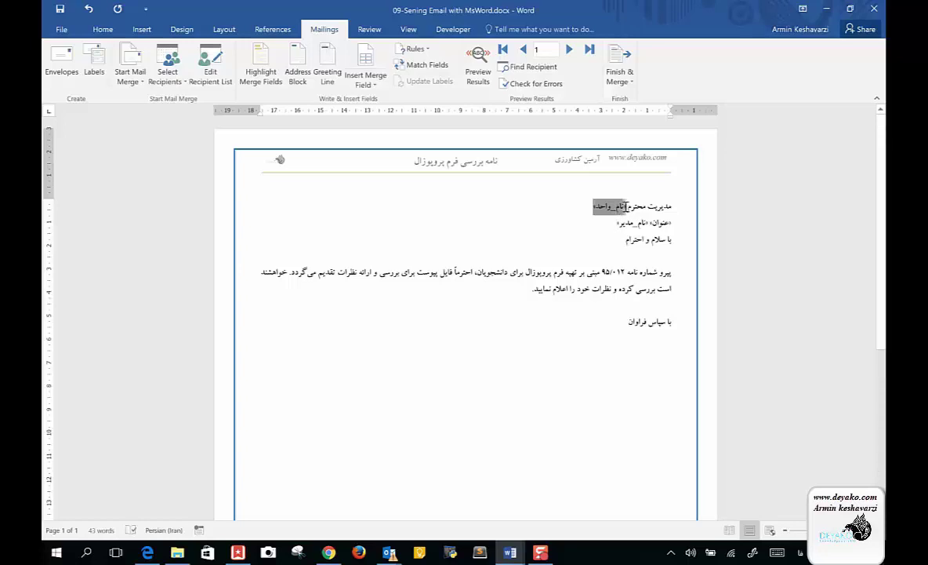
{"action": "double_click", "coordinate": [626, 206]}
{"action": "key", "text": "Delete"}
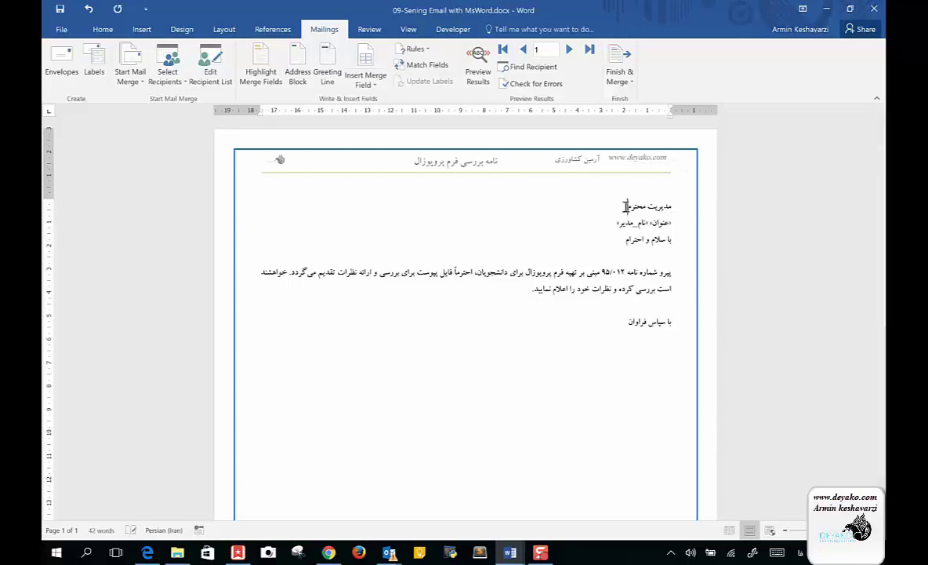
Step: Remove the second line's «عنوان»«نام_مدیر» fields and reinsert «نام_واحد» after مدیریت محترم
{"action": "left_click", "coordinate": [690, 223]}
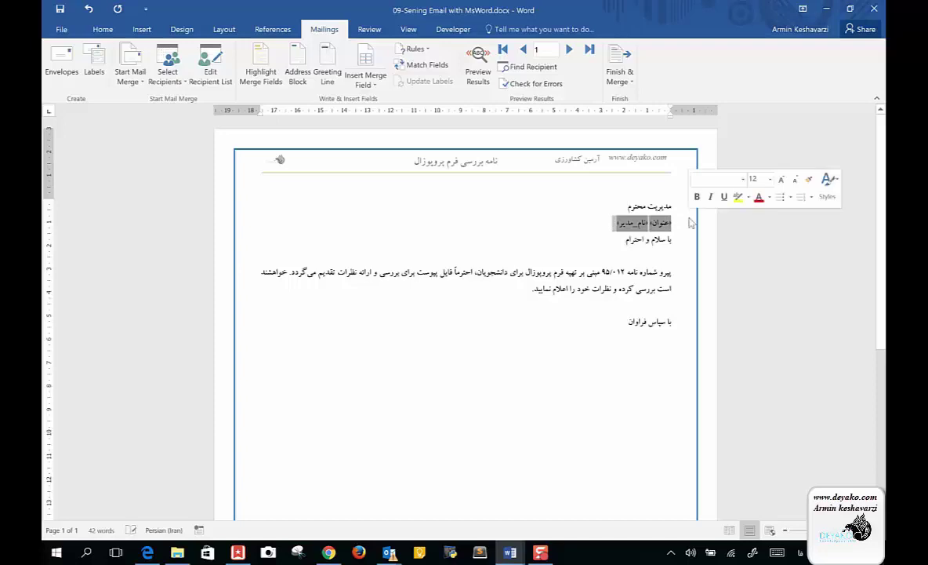
{"action": "key", "text": "Delete"}
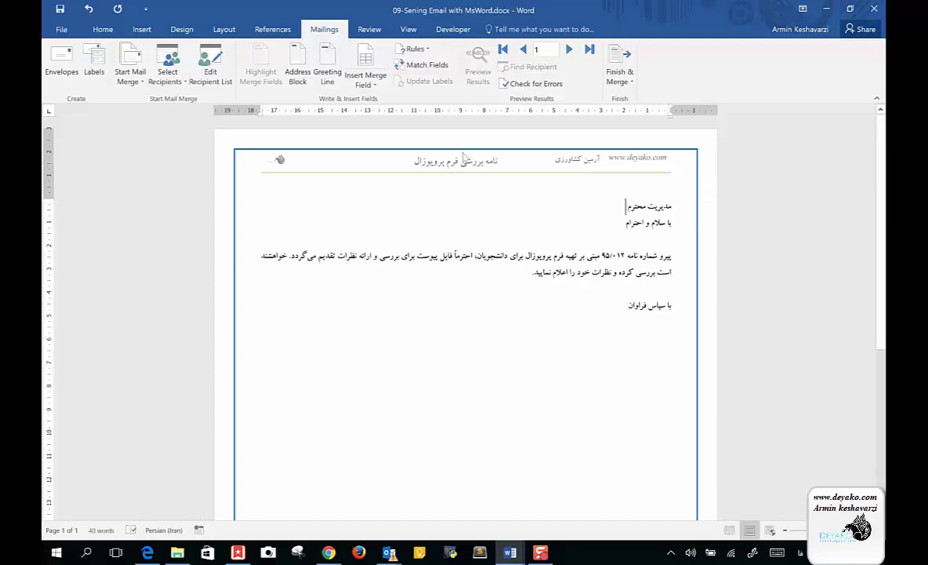
{"action": "left_click", "coordinate": [365, 81]}
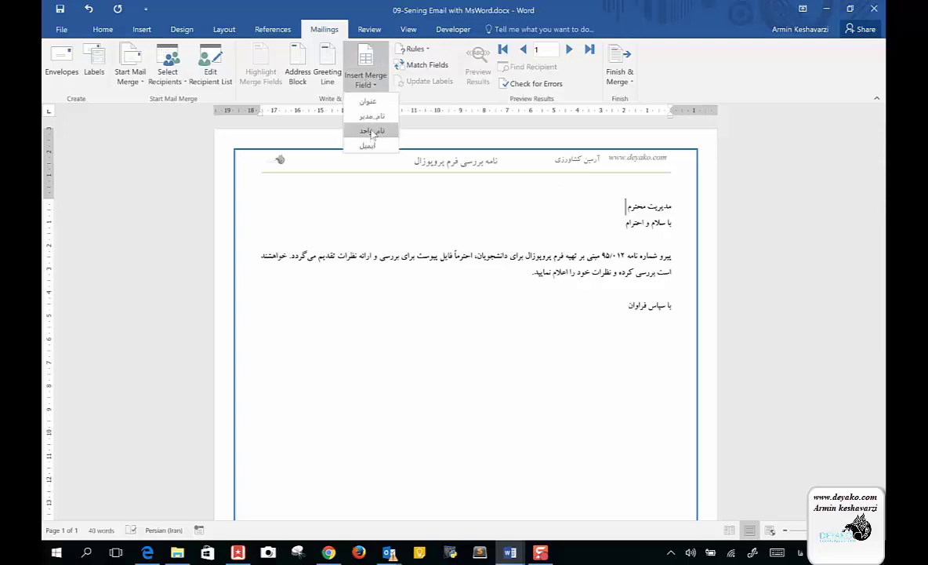
{"action": "left_click", "coordinate": [382, 132]}
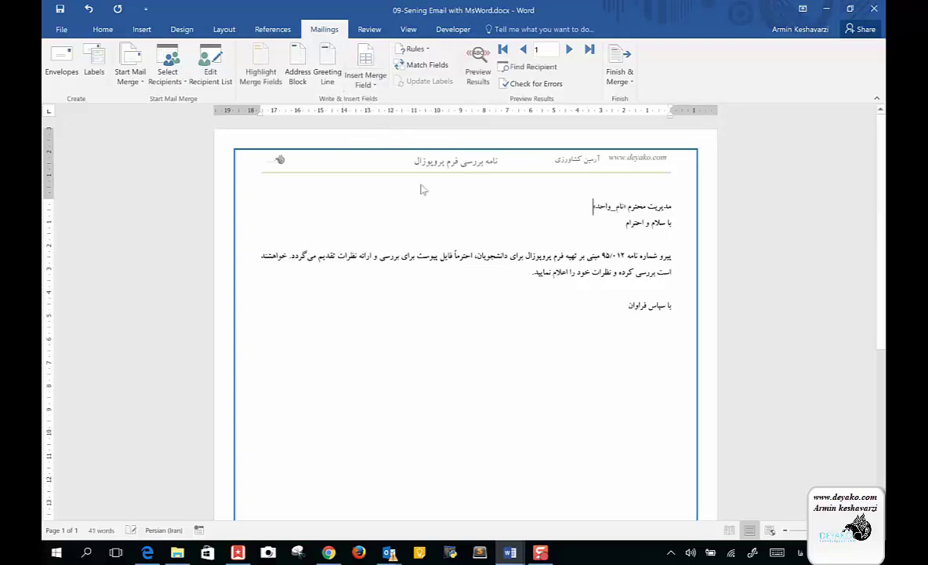
{"action": "key", "text": "Return"}
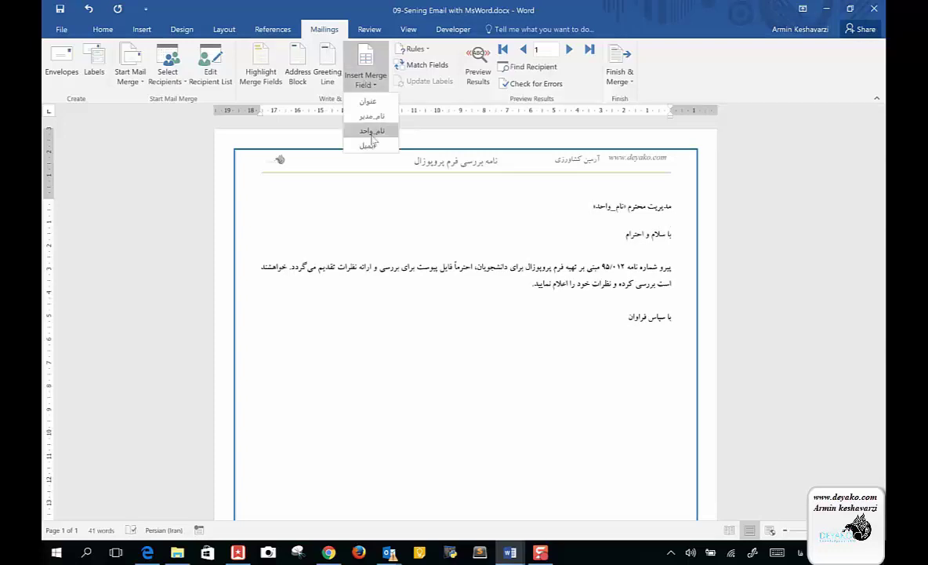
Step: Insert the «عنوان» and «نام_مدیر» merge fields on the new second line
{"action": "left_click", "coordinate": [368, 102]}
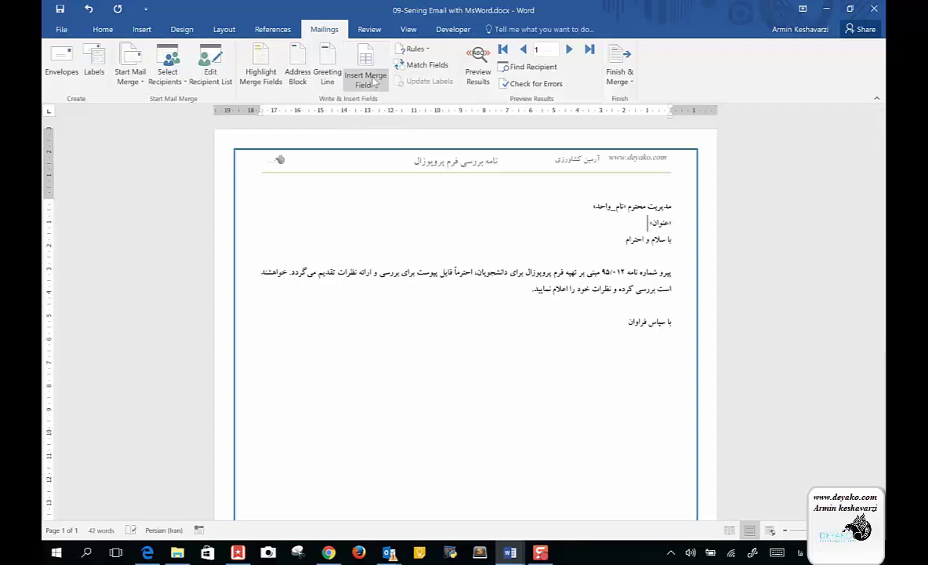
{"action": "left_click", "coordinate": [373, 82]}
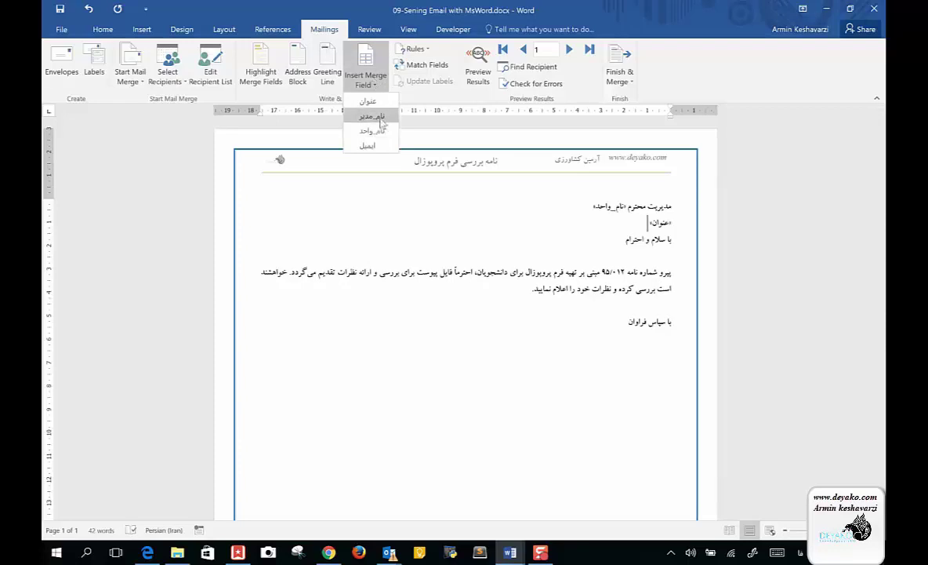
{"action": "left_click", "coordinate": [375, 116]}
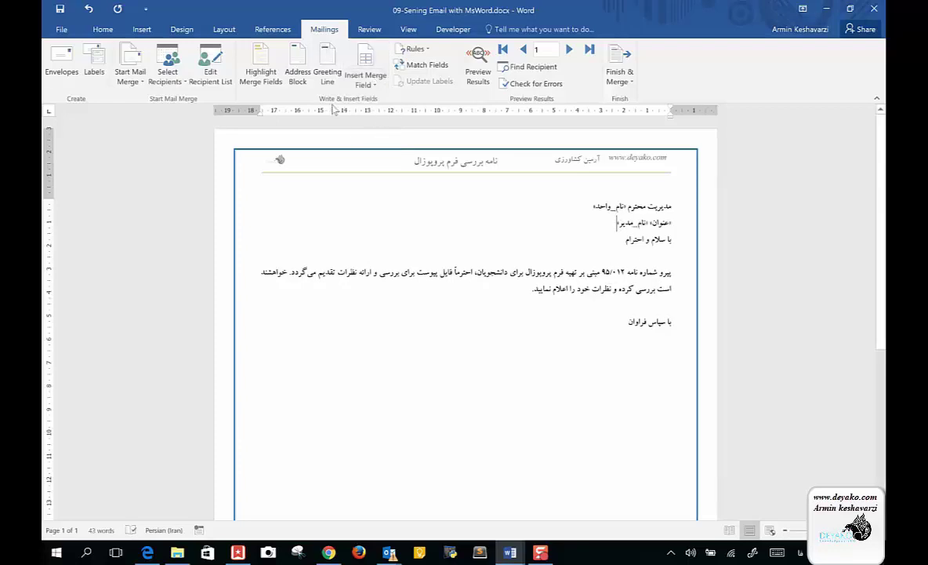
{"action": "left_click", "coordinate": [365, 79]}
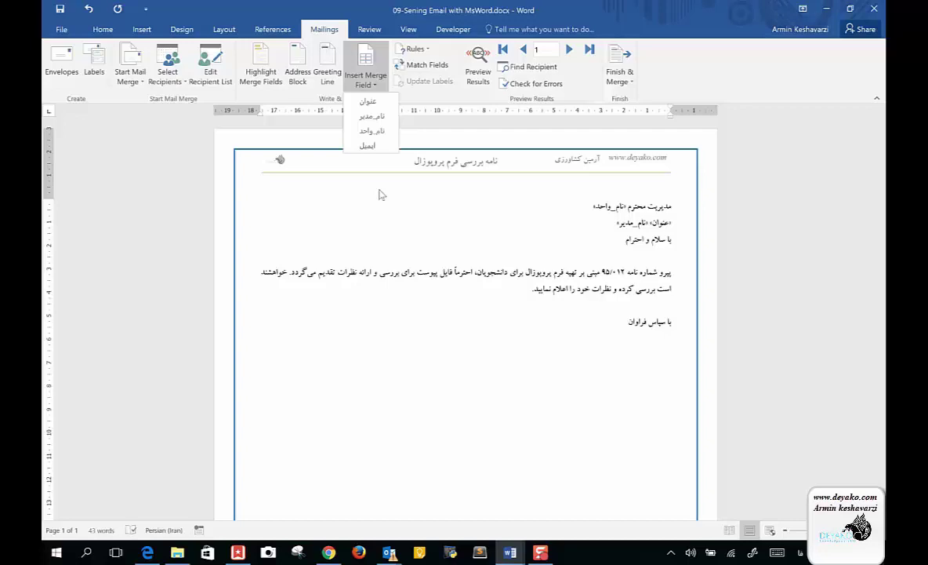
{"action": "left_click", "coordinate": [579, 258]}
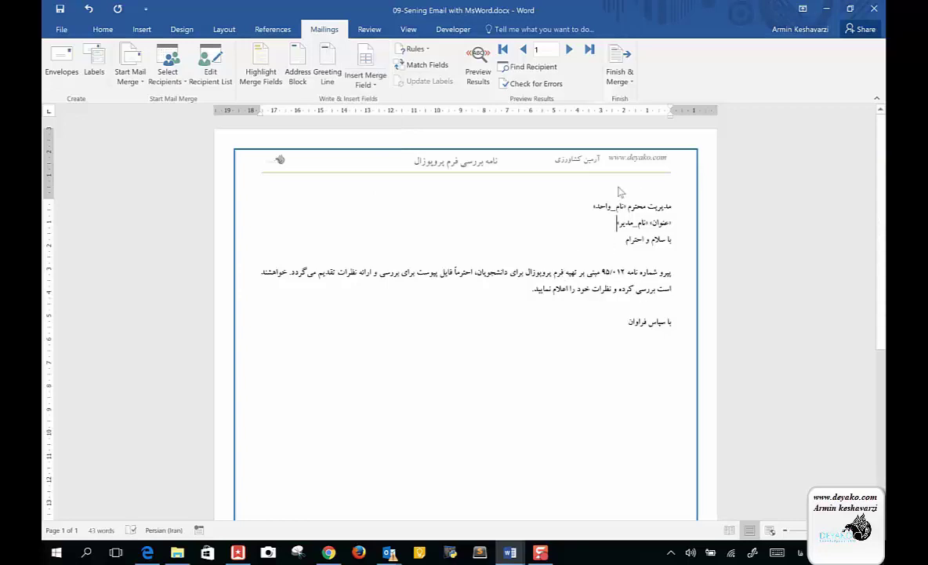
{"action": "left_click", "coordinate": [631, 82]}
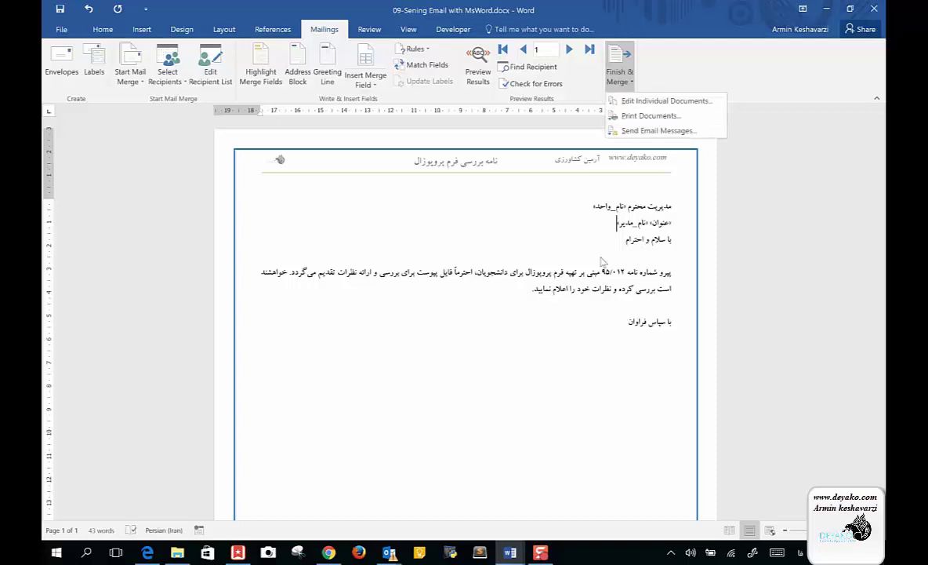
Step: Preview the letter with real data, stepping through recipients one to four
{"action": "left_click", "coordinate": [591, 304]}
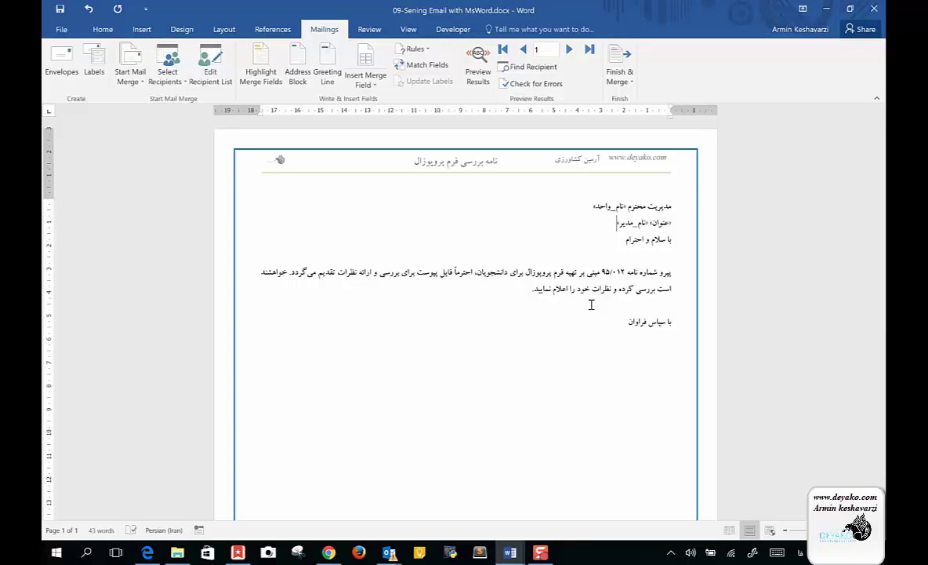
{"action": "left_click", "coordinate": [481, 75]}
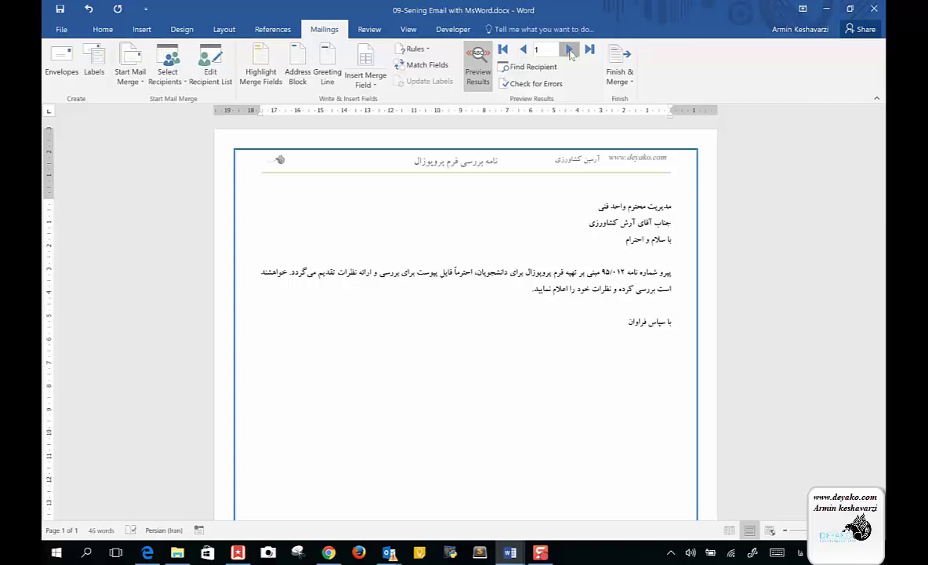
{"action": "left_click", "coordinate": [570, 50]}
{"action": "left_click", "coordinate": [570, 51]}
{"action": "left_click", "coordinate": [570, 50]}
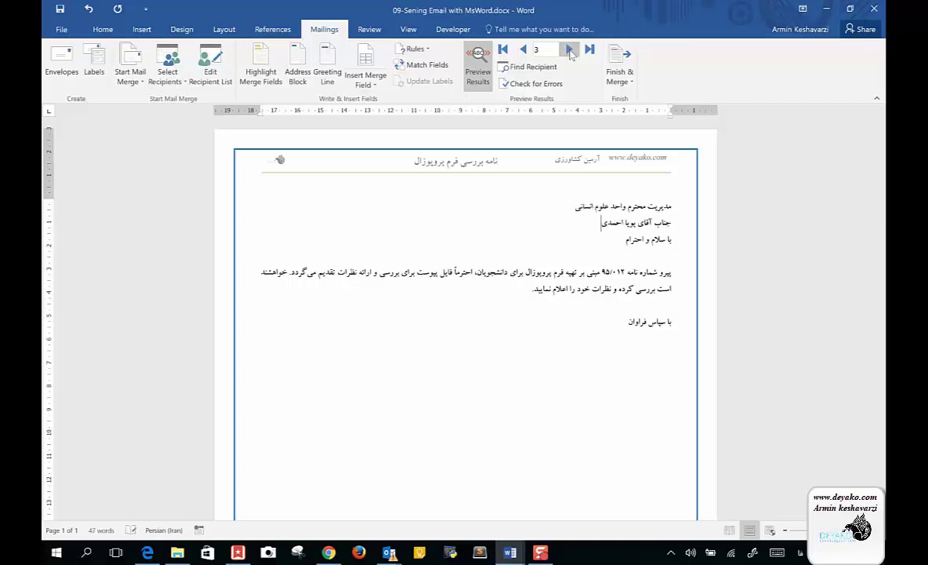
Step: Step back to the first recipient and turn off Preview Results to show merge fields
{"action": "left_click", "coordinate": [524, 50]}
{"action": "left_click", "coordinate": [524, 50]}
{"action": "left_click", "coordinate": [524, 50]}
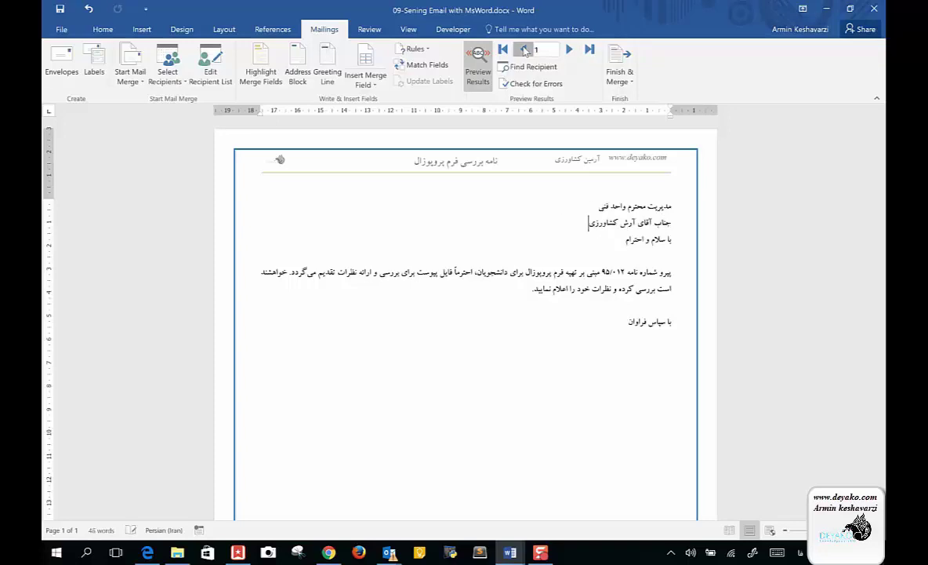
{"action": "left_click", "coordinate": [473, 86]}
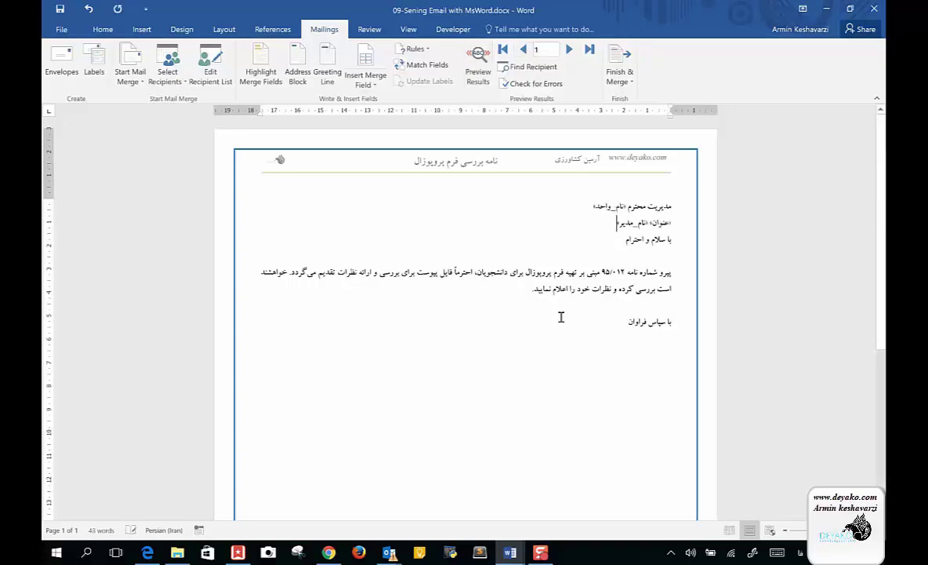
{"action": "left_click", "coordinate": [627, 81]}
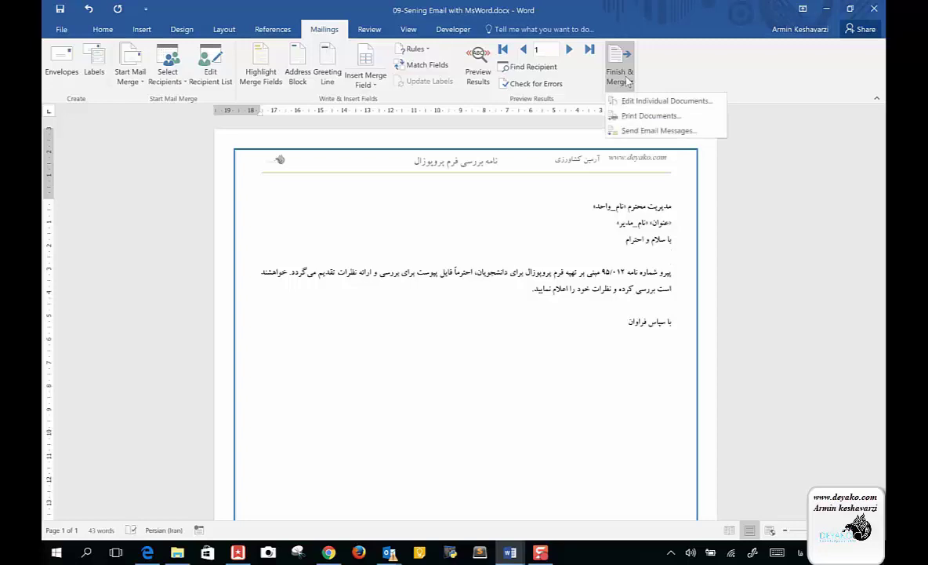
Step: Merge all records into individual letters in Letters1, then compare it with the form letter
{"action": "left_click", "coordinate": [707, 103]}
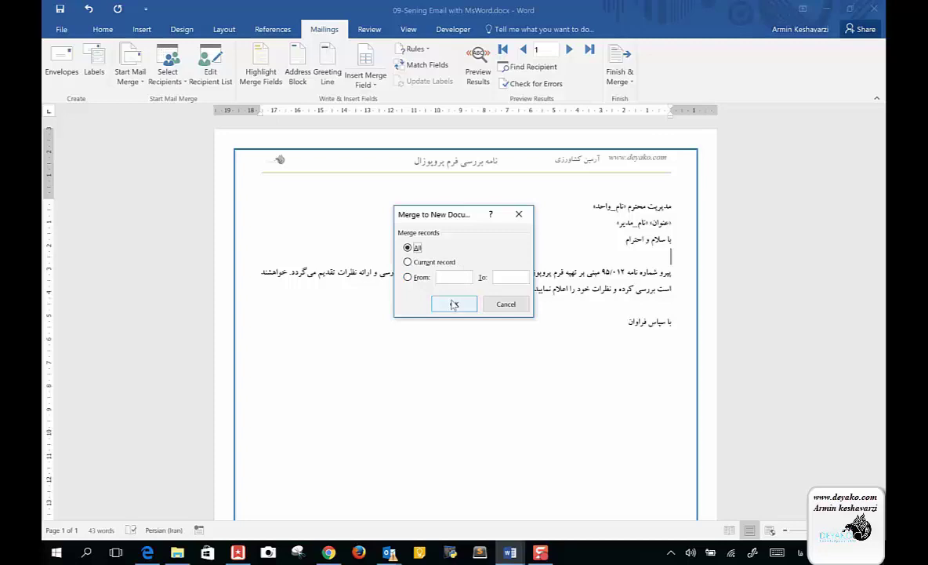
{"action": "left_click", "coordinate": [453, 304]}
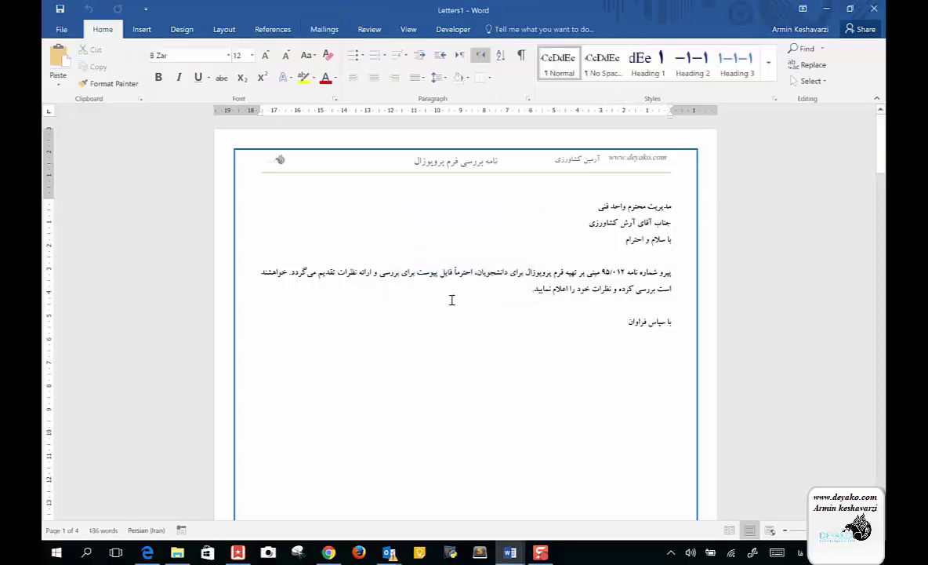
{"action": "mouse_move", "coordinate": [509, 552]}
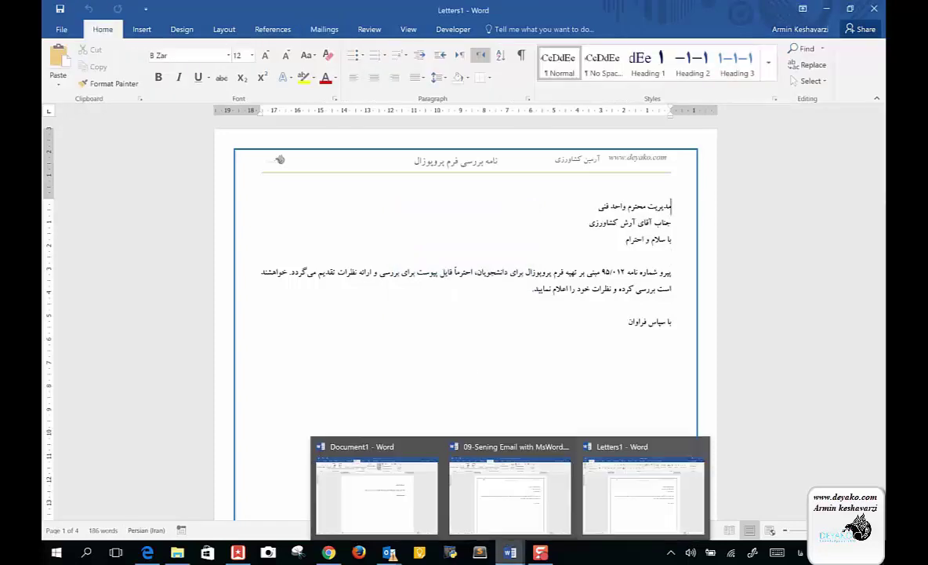
{"action": "left_click", "coordinate": [498, 502]}
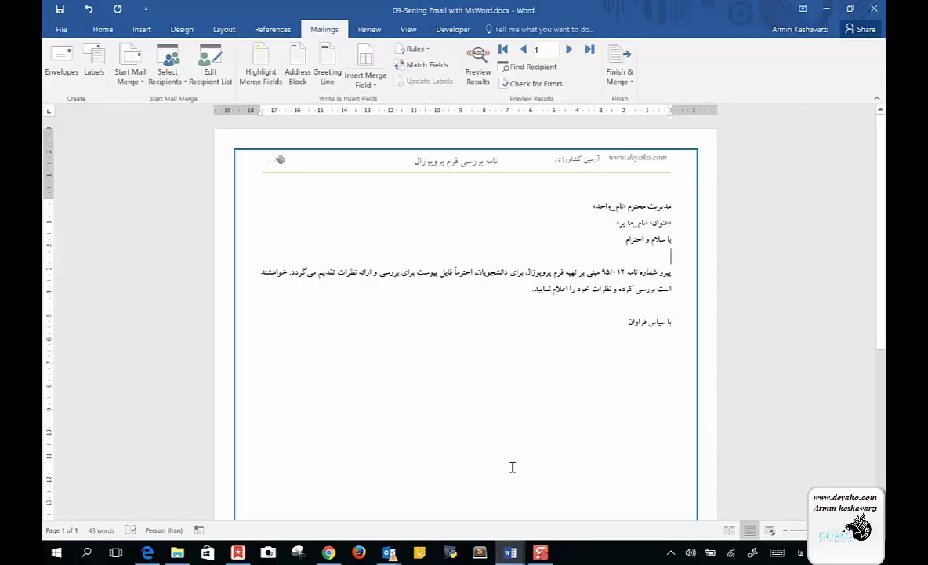
{"action": "mouse_move", "coordinate": [509, 552]}
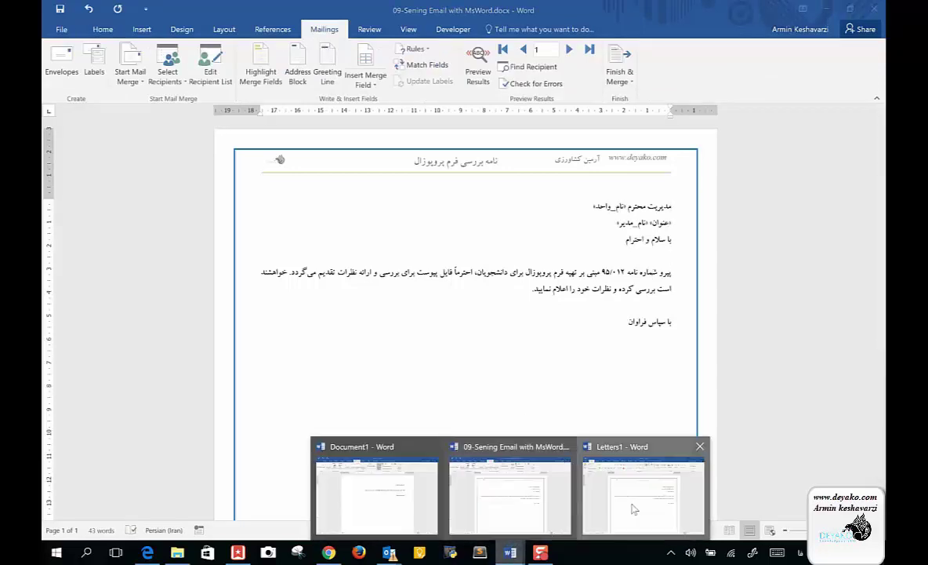
{"action": "left_click", "coordinate": [640, 450]}
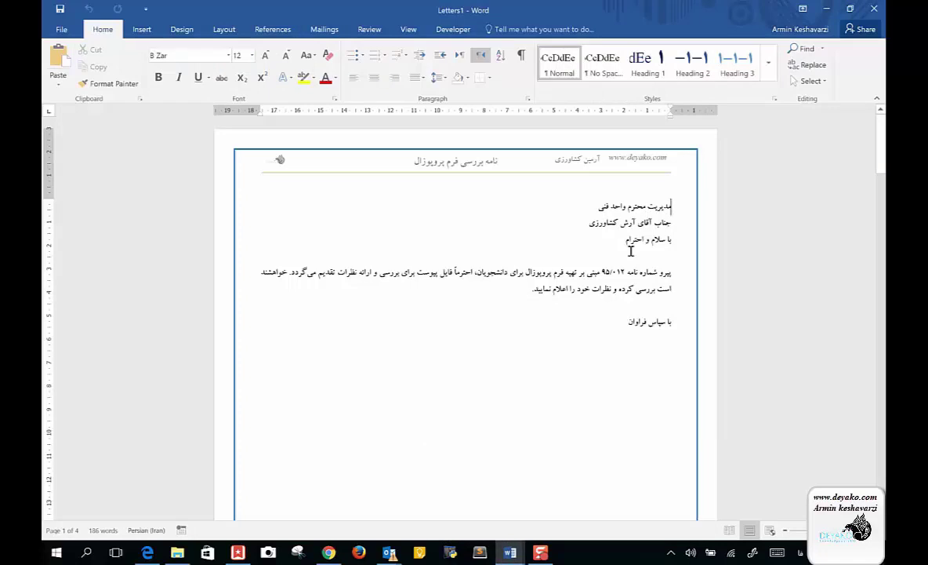
{"action": "scroll", "coordinate": [627, 325], "scroll_direction": "down", "scroll_amount": 1}
{"action": "scroll", "coordinate": [627, 326], "scroll_direction": "down", "scroll_amount": 1}
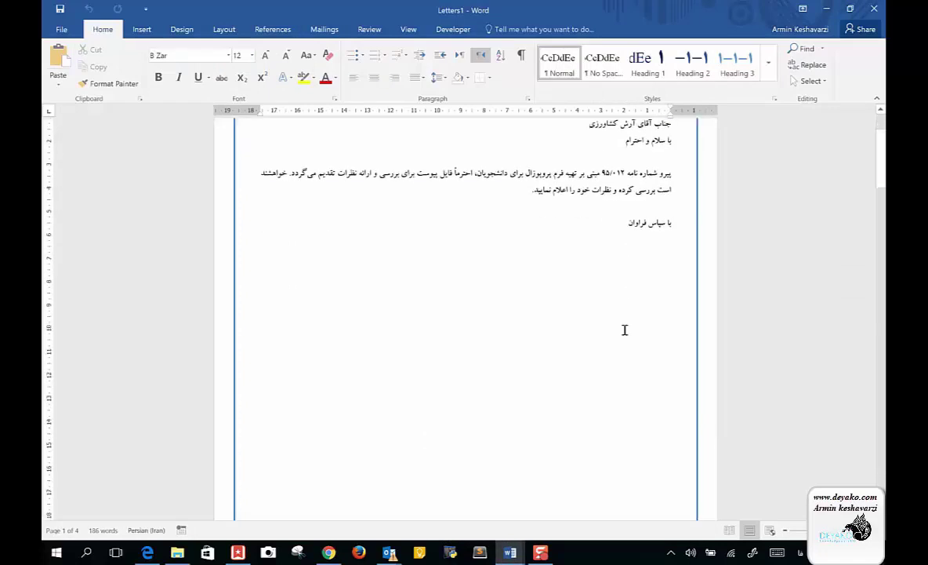
{"action": "scroll", "coordinate": [625, 329], "scroll_direction": "down", "scroll_amount": 3}
{"action": "scroll", "coordinate": [625, 329], "scroll_direction": "up", "scroll_amount": 3}
{"action": "scroll", "coordinate": [624, 329], "scroll_direction": "up", "scroll_amount": 2}
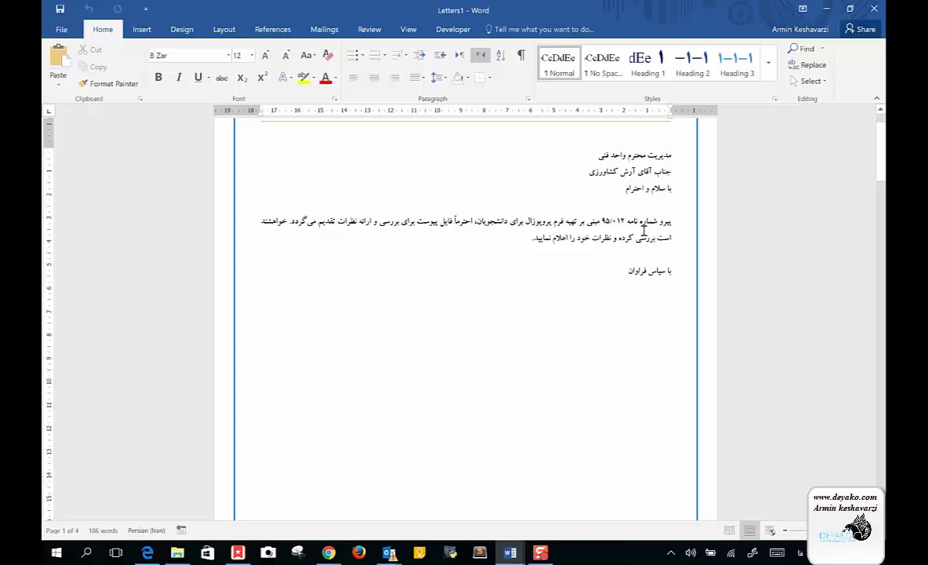
{"action": "scroll", "coordinate": [599, 323], "scroll_direction": "down", "scroll_amount": 3}
{"action": "scroll", "coordinate": [599, 324], "scroll_direction": "down", "scroll_amount": 3}
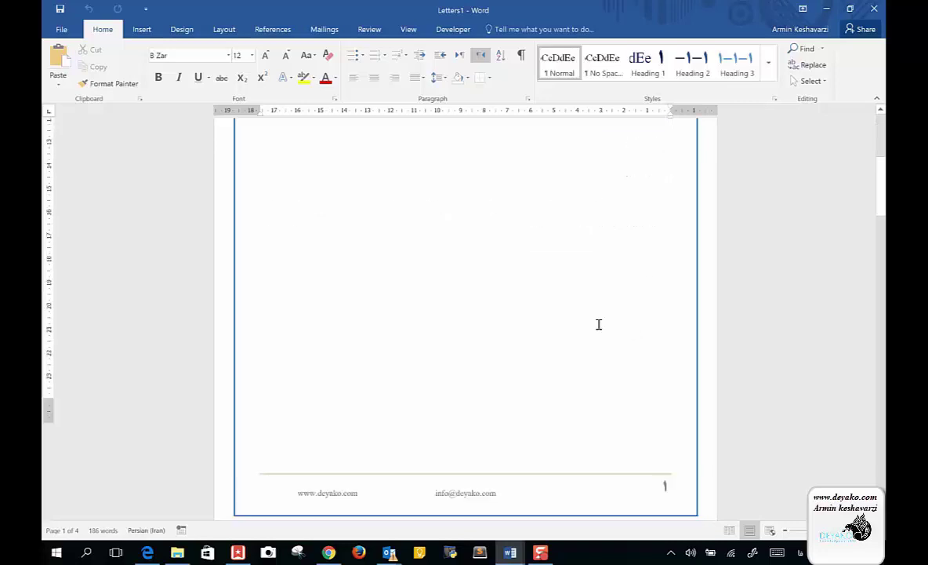
{"action": "scroll", "coordinate": [599, 324], "scroll_direction": "down", "scroll_amount": 7}
{"action": "scroll", "coordinate": [599, 324], "scroll_direction": "down", "scroll_amount": 1}
{"action": "scroll", "coordinate": [613, 302], "scroll_direction": "down", "scroll_amount": 3}
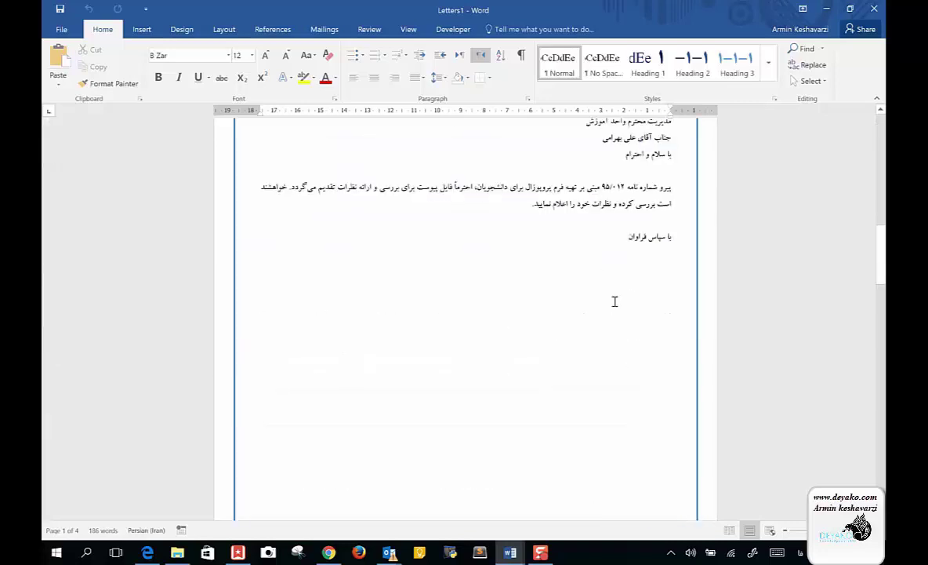
{"action": "scroll", "coordinate": [617, 307], "scroll_direction": "down", "scroll_amount": 10}
{"action": "scroll", "coordinate": [616, 307], "scroll_direction": "down", "scroll_amount": 3}
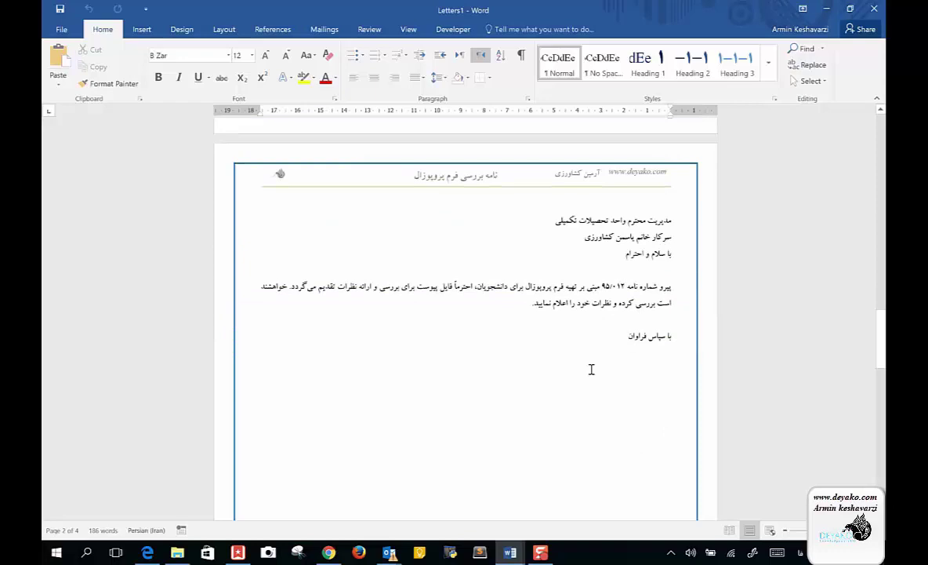
{"action": "scroll", "coordinate": [591, 369], "scroll_direction": "down", "scroll_amount": 5}
{"action": "scroll", "coordinate": [591, 369], "scroll_direction": "down", "scroll_amount": 5}
{"action": "scroll", "coordinate": [623, 253], "scroll_direction": "down", "scroll_amount": 4}
{"action": "scroll", "coordinate": [624, 253], "scroll_direction": "down", "scroll_amount": 5}
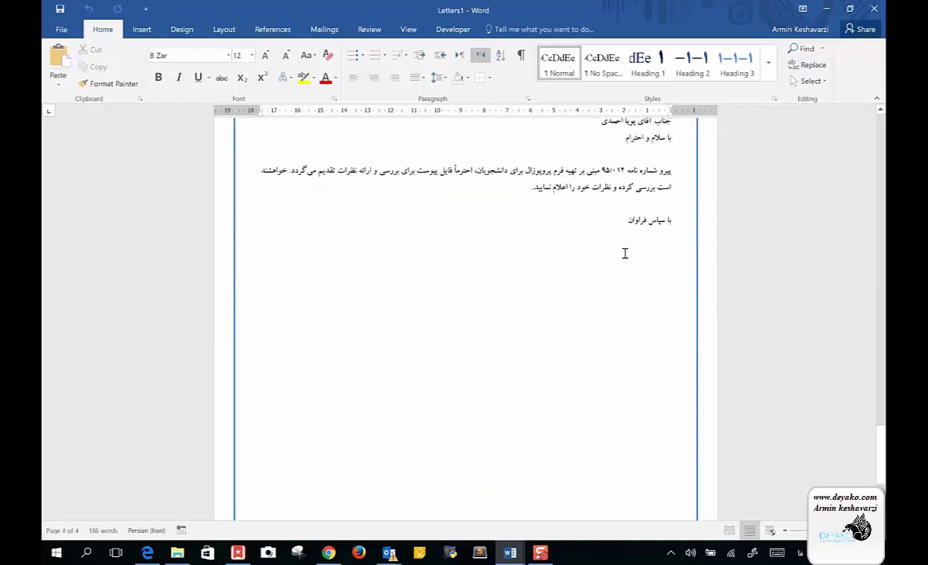
{"action": "scroll", "coordinate": [621, 294], "scroll_direction": "up", "scroll_amount": 1}
{"action": "scroll", "coordinate": [621, 294], "scroll_direction": "up", "scroll_amount": 2}
{"action": "scroll", "coordinate": [621, 296], "scroll_direction": "up", "scroll_amount": 1}
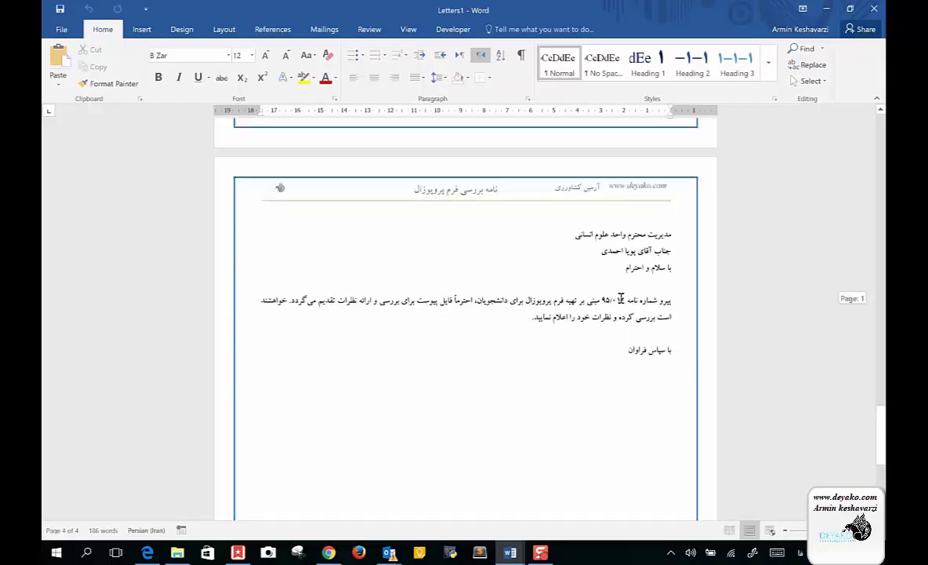
{"action": "scroll", "coordinate": [621, 297], "scroll_direction": "down", "scroll_amount": 4}
{"action": "scroll", "coordinate": [621, 297], "scroll_direction": "up", "scroll_amount": 11}
{"action": "scroll", "coordinate": [621, 297], "scroll_direction": "up", "scroll_amount": 1}
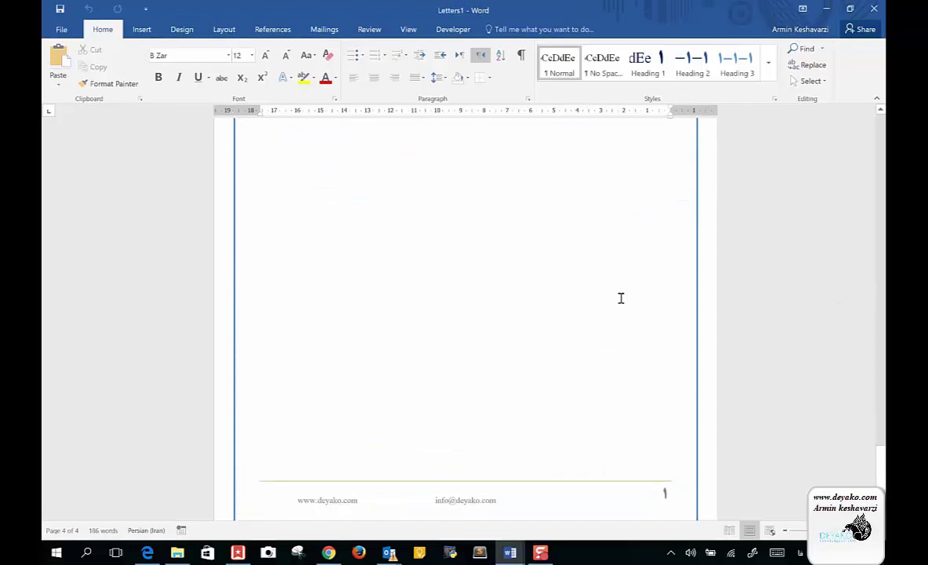
{"action": "scroll", "coordinate": [621, 298], "scroll_direction": "down", "scroll_amount": 8}
{"action": "scroll", "coordinate": [621, 298], "scroll_direction": "up", "scroll_amount": 9}
{"action": "scroll", "coordinate": [621, 298], "scroll_direction": "down", "scroll_amount": 4}
{"action": "scroll", "coordinate": [621, 298], "scroll_direction": "up", "scroll_amount": 1}
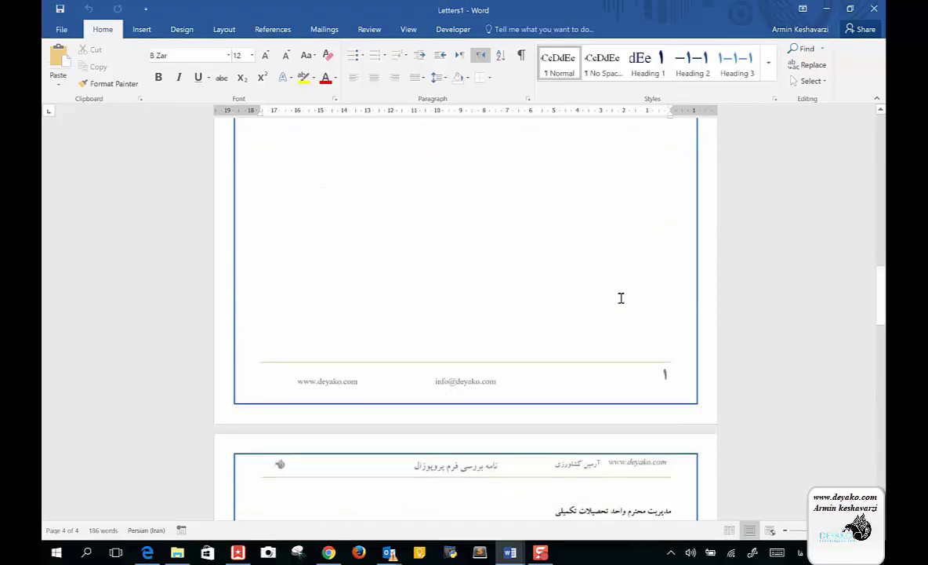
{"action": "scroll", "coordinate": [621, 298], "scroll_direction": "down", "scroll_amount": 11}
{"action": "scroll", "coordinate": [619, 297], "scroll_direction": "up", "scroll_amount": 2}
{"action": "scroll", "coordinate": [619, 297], "scroll_direction": "up", "scroll_amount": 3}
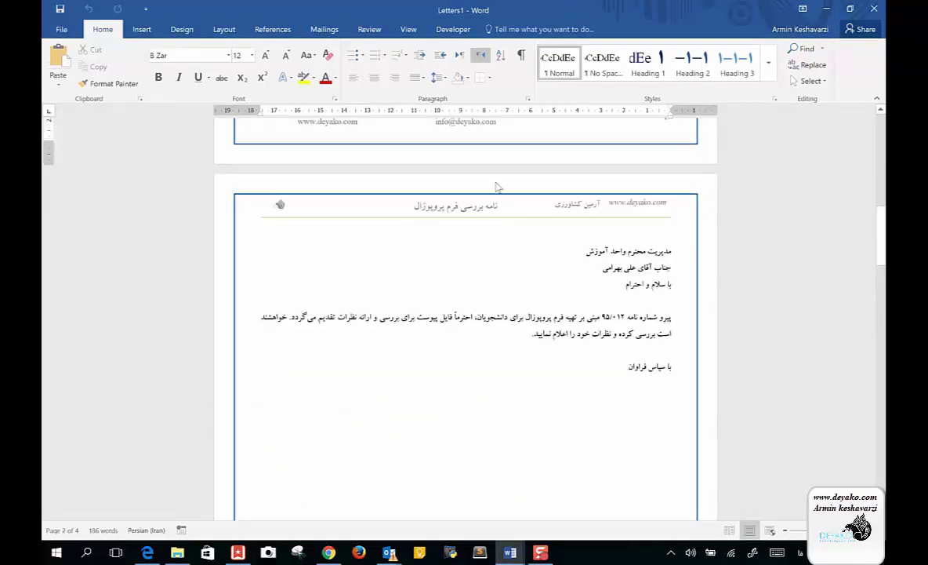
{"action": "scroll", "coordinate": [545, 296], "scroll_direction": "up", "scroll_amount": 10}
{"action": "scroll", "coordinate": [607, 261], "scroll_direction": "up", "scroll_amount": 10}
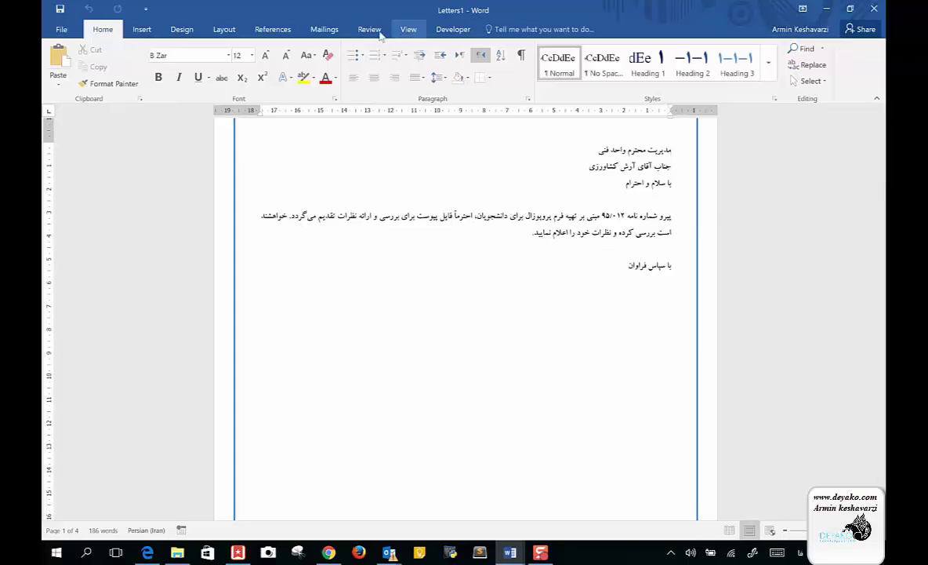
Step: Show the Mailings tab in Letters1 and scroll through its four merged letters
{"action": "left_click", "coordinate": [324, 29]}
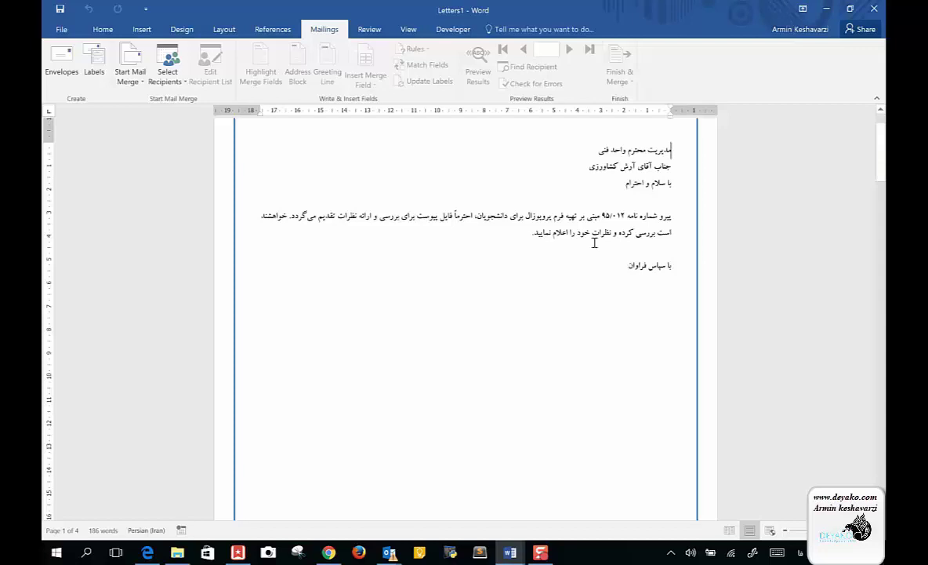
{"action": "scroll", "coordinate": [561, 251], "scroll_direction": "up", "scroll_amount": 2}
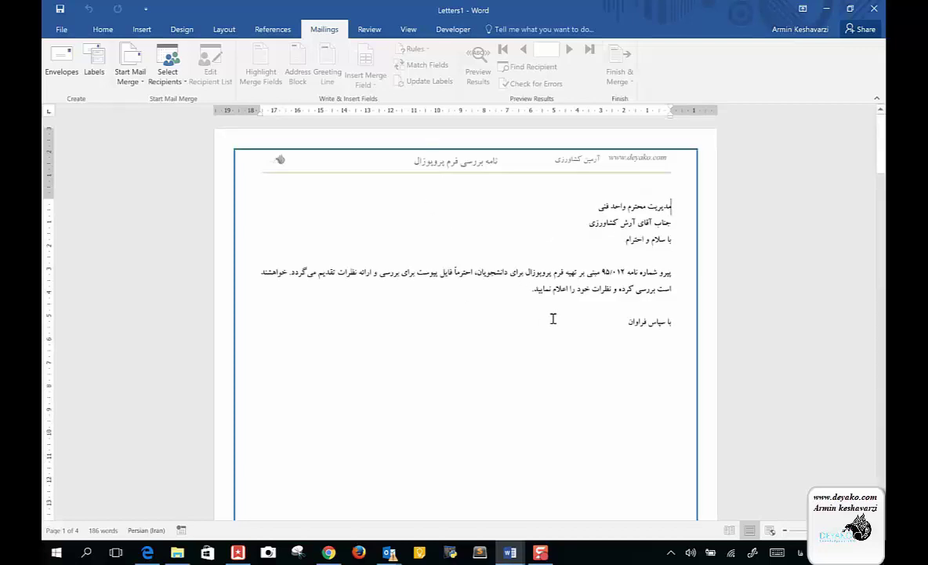
{"action": "scroll", "coordinate": [552, 318], "scroll_direction": "down", "scroll_amount": 3}
{"action": "scroll", "coordinate": [553, 318], "scroll_direction": "down", "scroll_amount": 9}
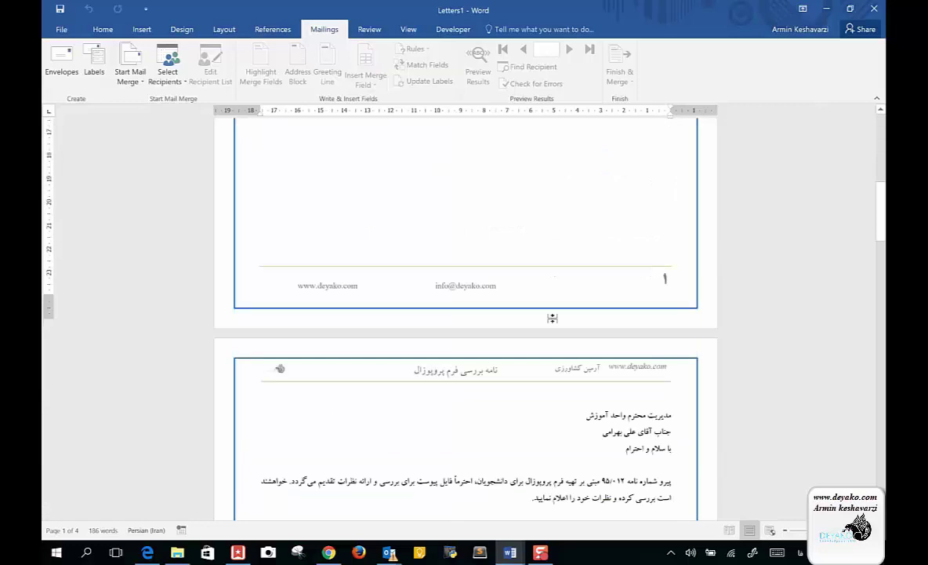
{"action": "scroll", "coordinate": [553, 319], "scroll_direction": "down", "scroll_amount": 5}
{"action": "scroll", "coordinate": [553, 318], "scroll_direction": "down", "scroll_amount": 10}
{"action": "scroll", "coordinate": [552, 318], "scroll_direction": "down", "scroll_amount": 5}
{"action": "scroll", "coordinate": [552, 318], "scroll_direction": "down", "scroll_amount": 1}
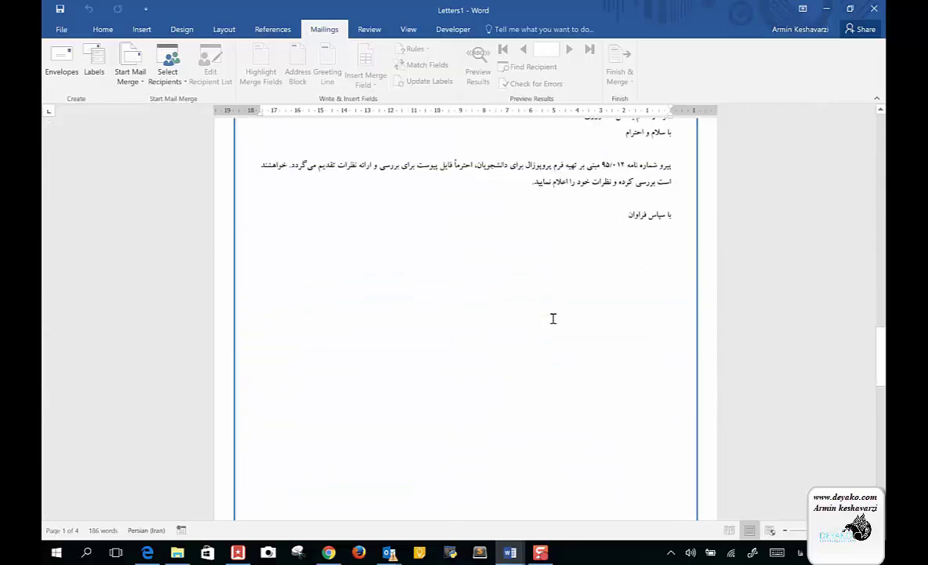
{"action": "scroll", "coordinate": [553, 318], "scroll_direction": "down", "scroll_amount": 5}
{"action": "scroll", "coordinate": [553, 318], "scroll_direction": "down", "scroll_amount": 5}
{"action": "scroll", "coordinate": [553, 318], "scroll_direction": "down", "scroll_amount": 3}
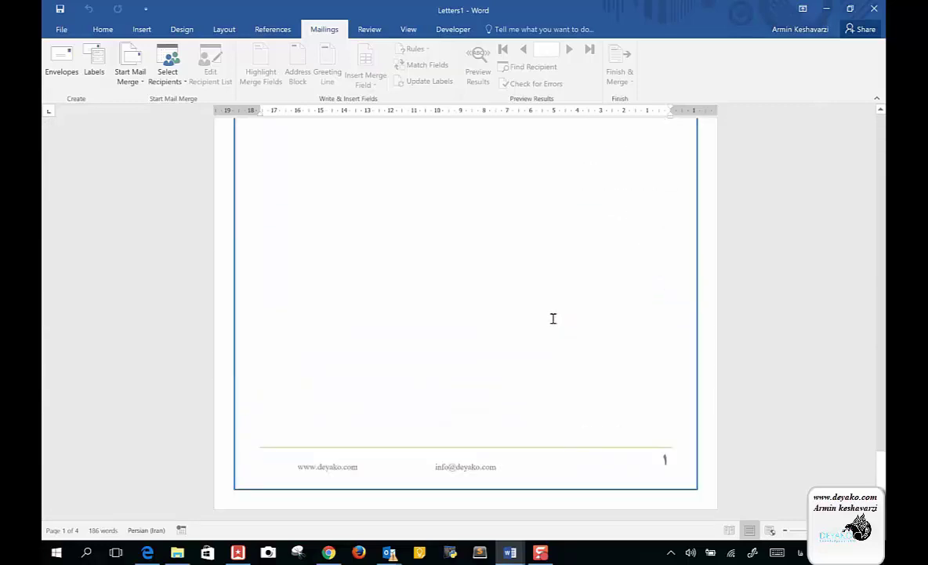
{"action": "scroll", "coordinate": [553, 319], "scroll_direction": "up", "scroll_amount": 6}
{"action": "scroll", "coordinate": [553, 319], "scroll_direction": "up", "scroll_amount": 10}
{"action": "scroll", "coordinate": [553, 319], "scroll_direction": "up", "scroll_amount": 6}
{"action": "scroll", "coordinate": [552, 319], "scroll_direction": "up", "scroll_amount": 9}
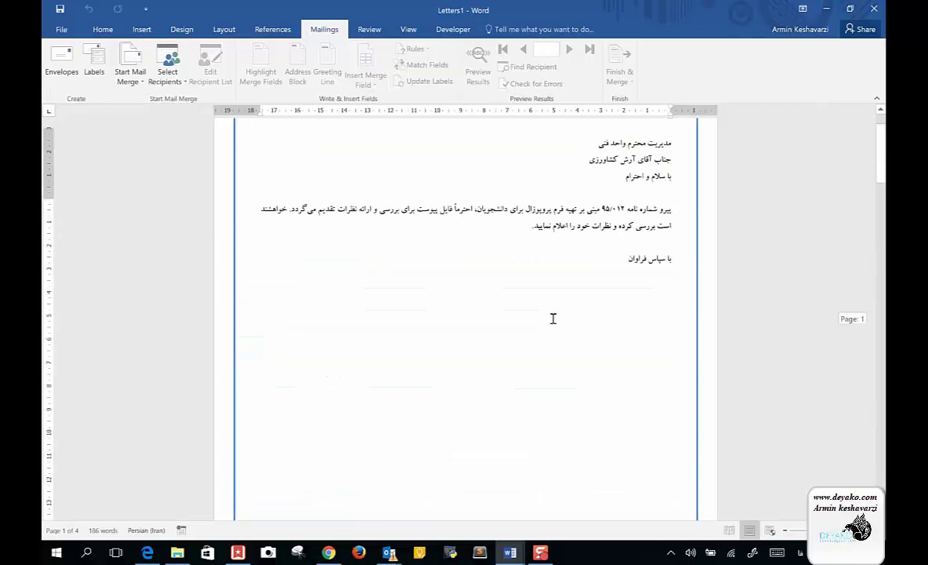
{"action": "scroll", "coordinate": [552, 318], "scroll_direction": "up", "scroll_amount": 2}
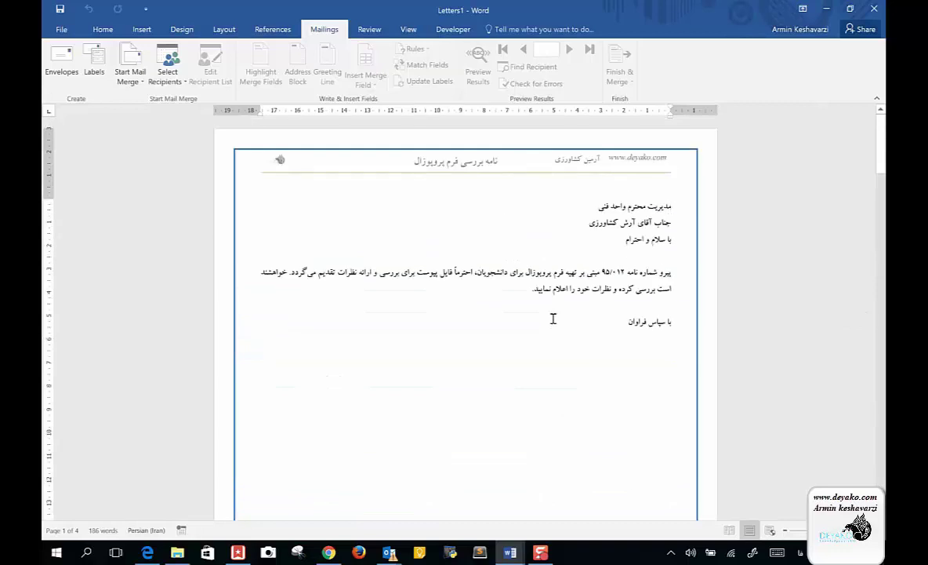